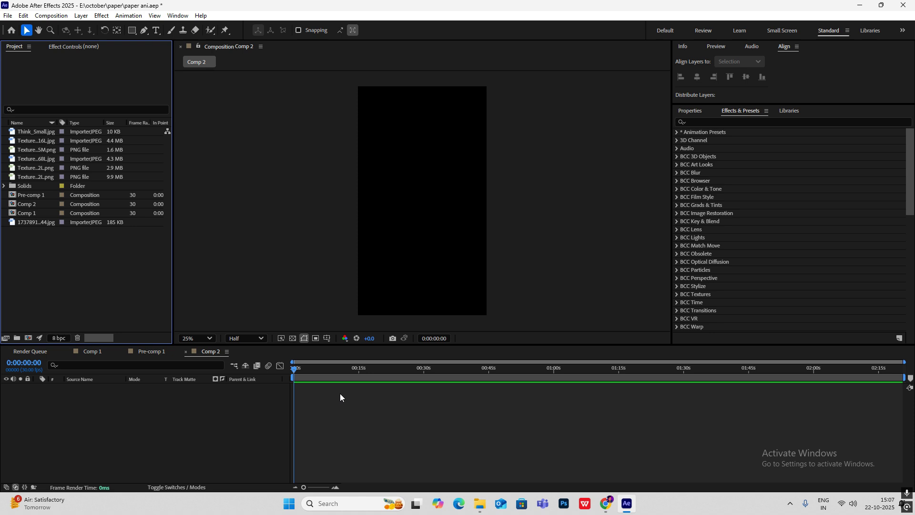
# Switch to Chrome and look through the "5 Ads That Made Me Say" Instagram carousel past the Nike slide and back to its cover.
pyautogui.click(339, 393)
pyautogui.press('=')
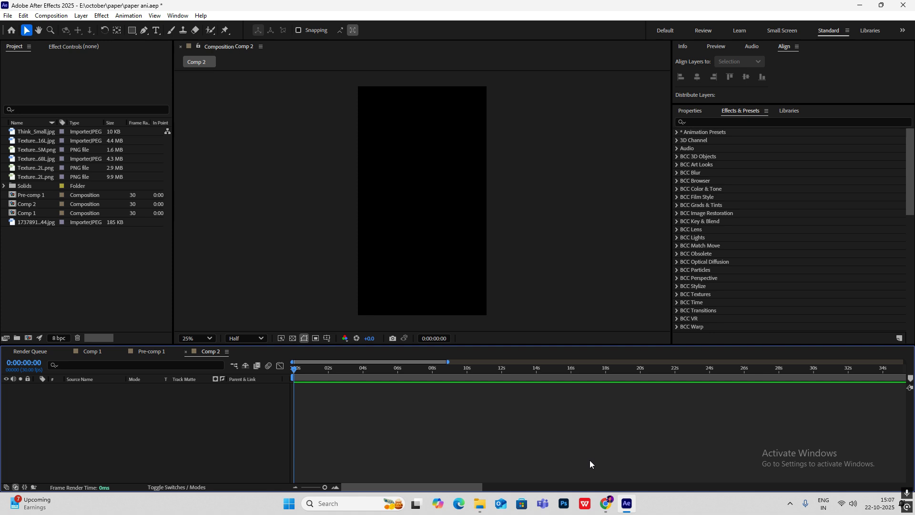
pyautogui.click(606, 504)
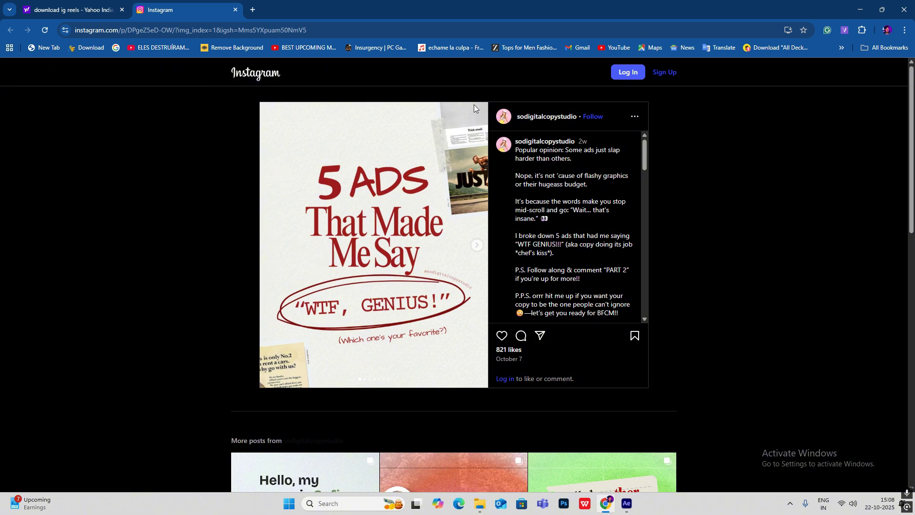
pyautogui.click(477, 246)
pyautogui.click(478, 247)
pyautogui.click(478, 247)
pyautogui.click(477, 247)
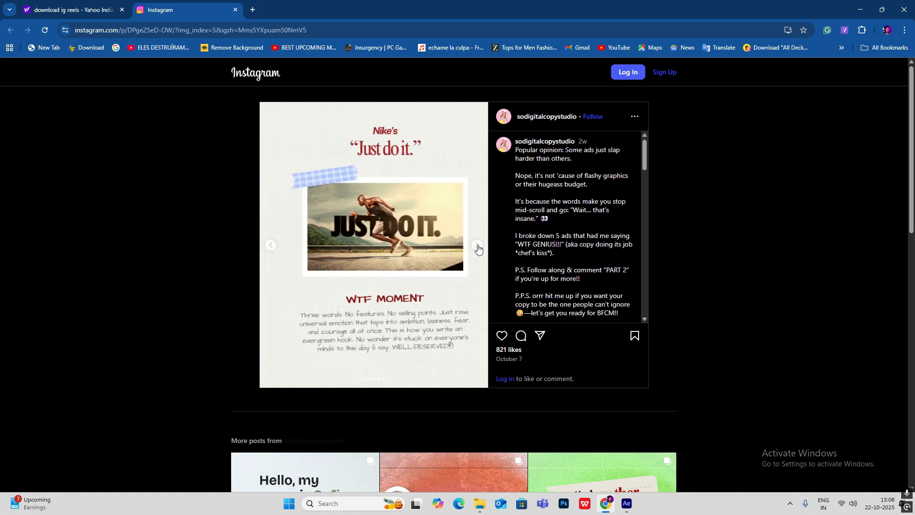
pyautogui.click(477, 247)
pyautogui.click(270, 246)
pyautogui.click(270, 246)
pyautogui.click(270, 246)
pyautogui.click(270, 246)
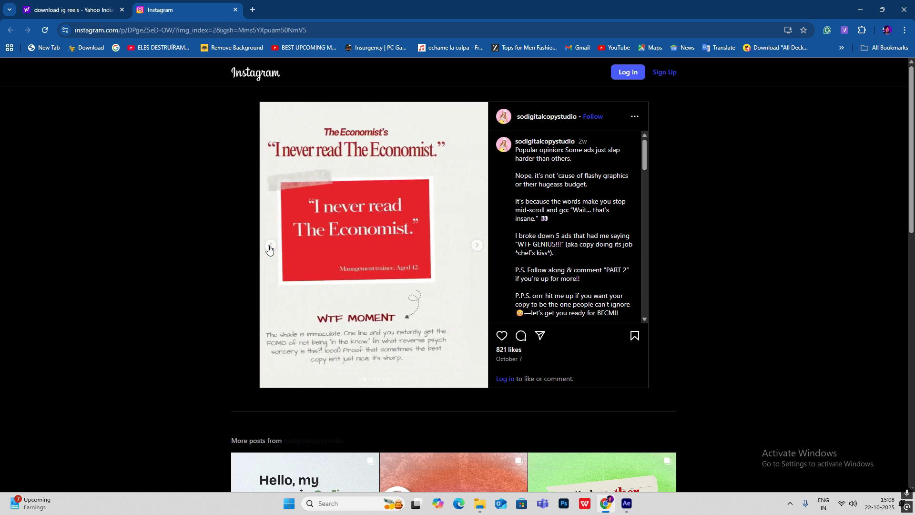
pyautogui.click(270, 246)
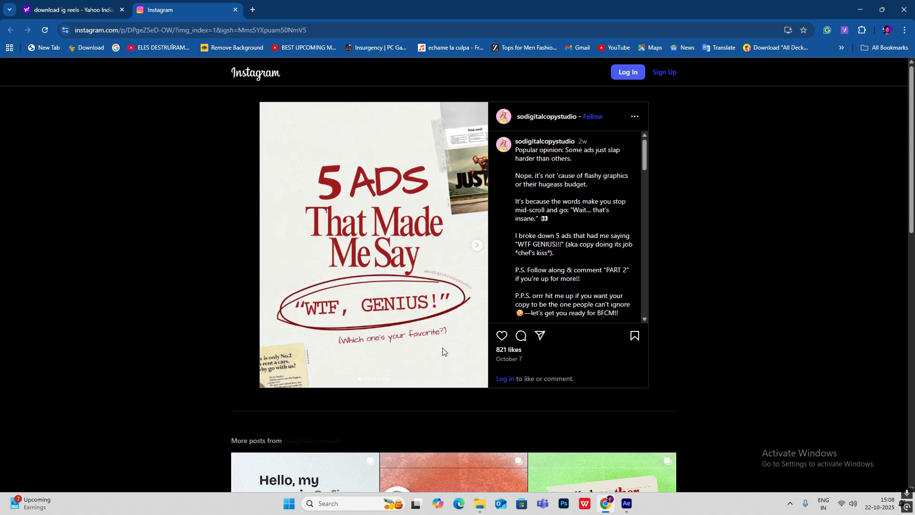
# Compare the carousel's cover with the Economist, Volkswagen and Avis slides to study their paper textures, tape and handwritten lettering.
pyautogui.click(477, 246)
pyautogui.click(478, 245)
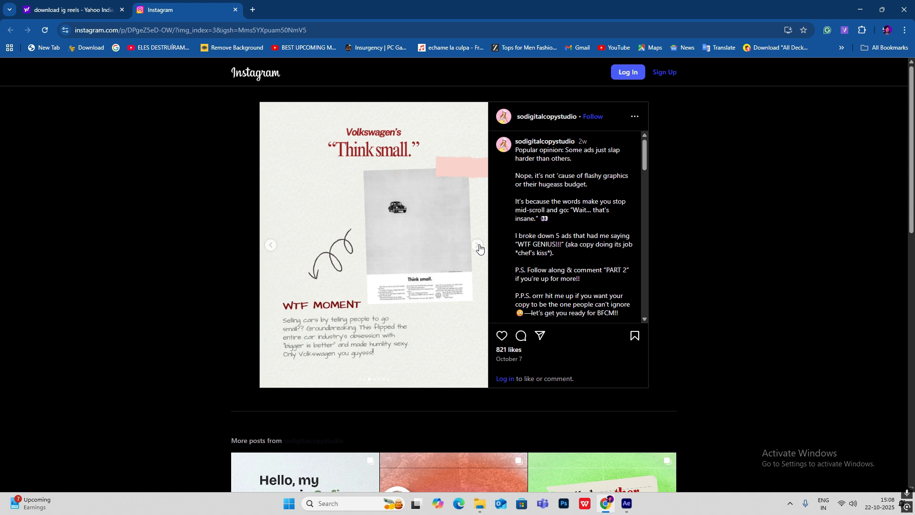
pyautogui.click(271, 247)
pyautogui.click(270, 248)
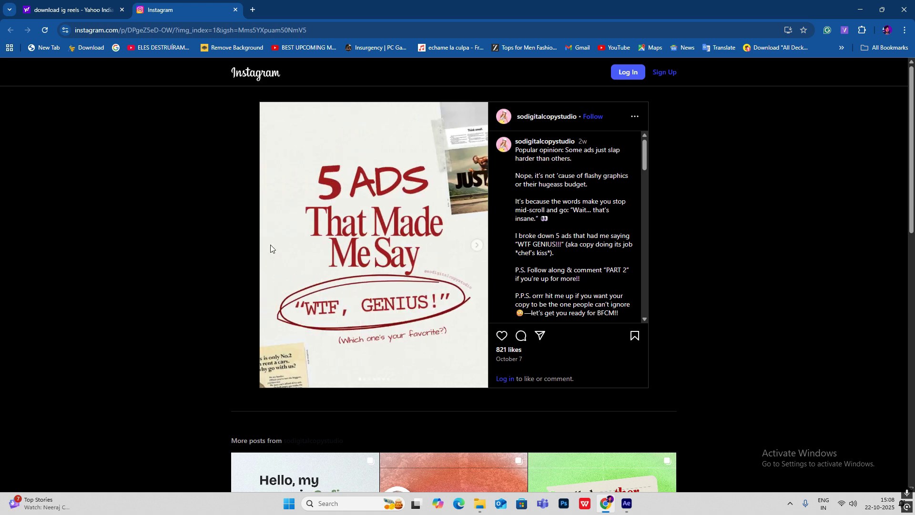
pyautogui.click(478, 248)
pyautogui.click(478, 248)
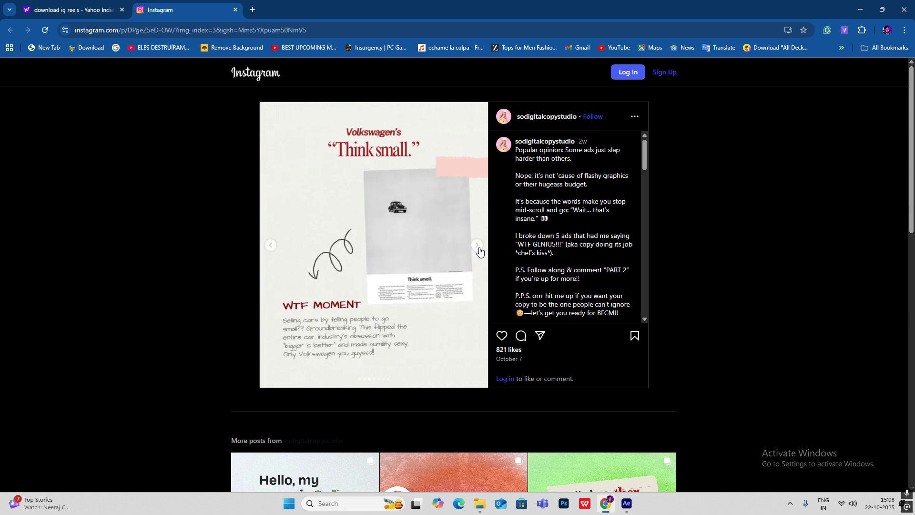
pyautogui.click(478, 249)
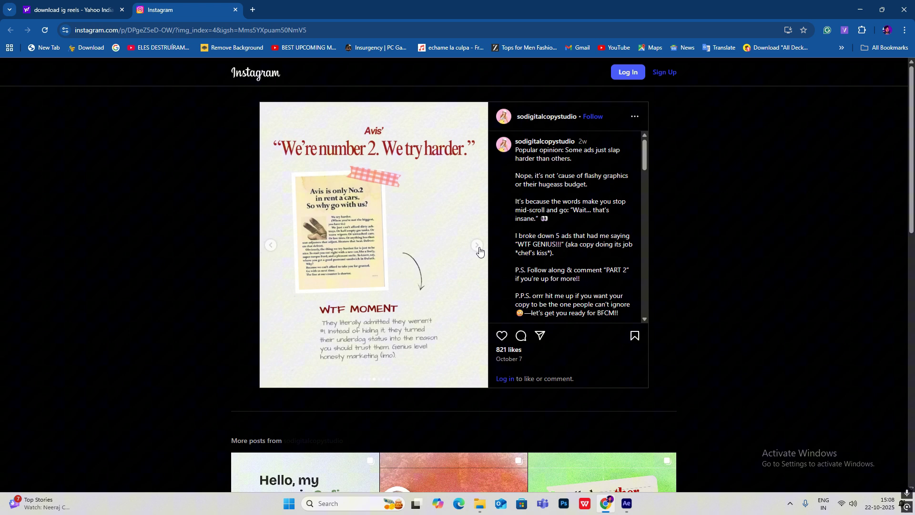
pyautogui.click(270, 248)
pyautogui.click(271, 248)
pyautogui.click(270, 248)
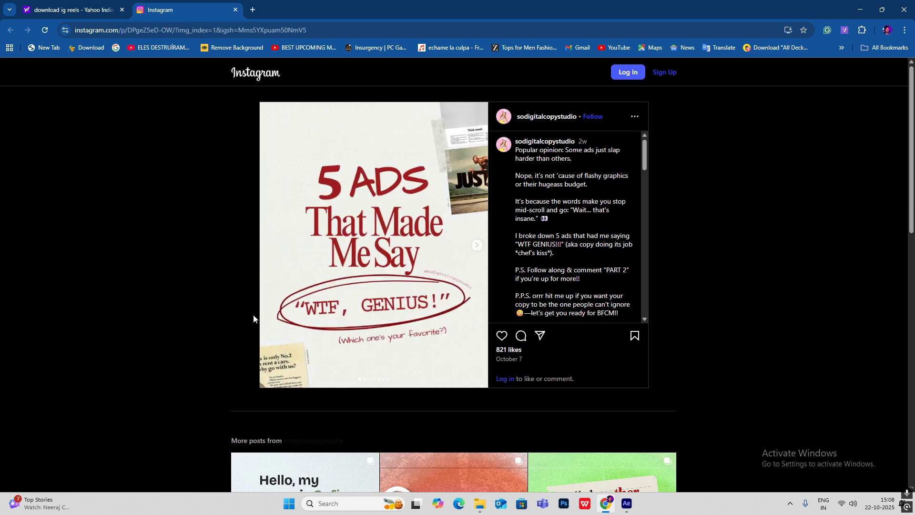
pyautogui.click(478, 246)
pyautogui.click(478, 246)
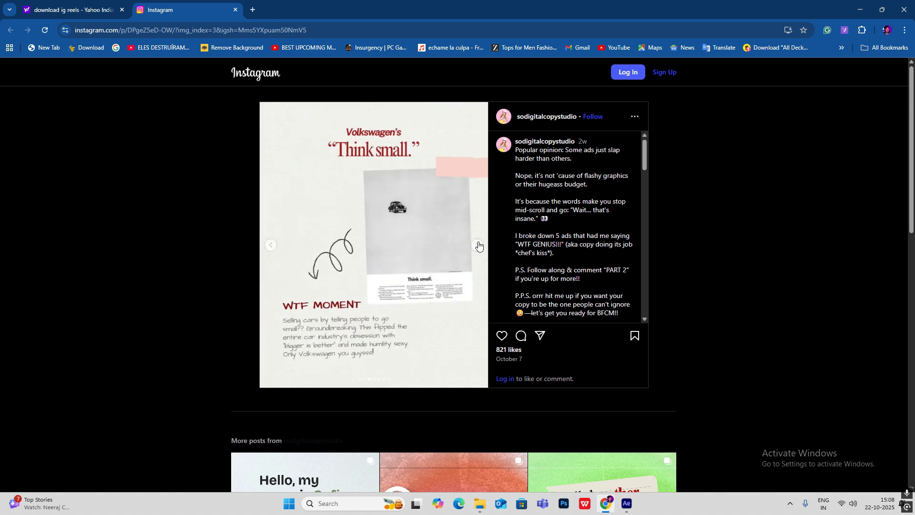
pyautogui.click(271, 244)
pyautogui.click(270, 245)
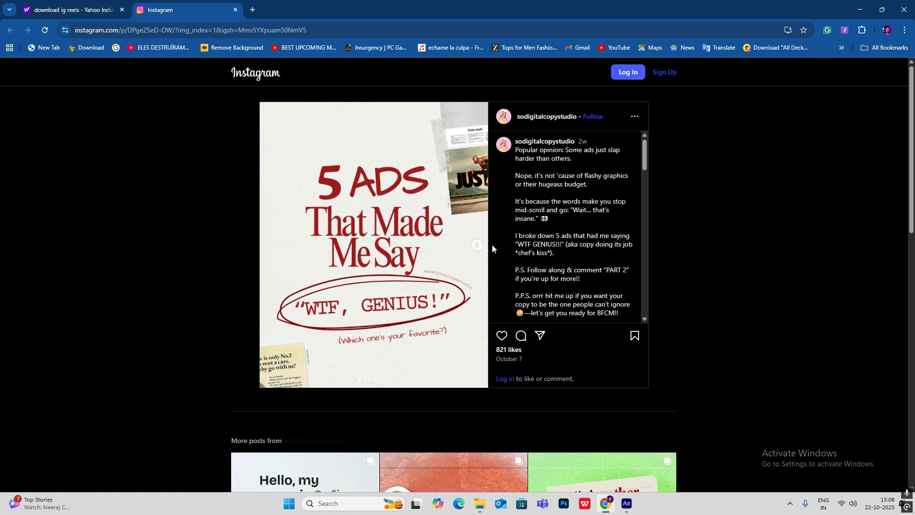
pyautogui.click(477, 246)
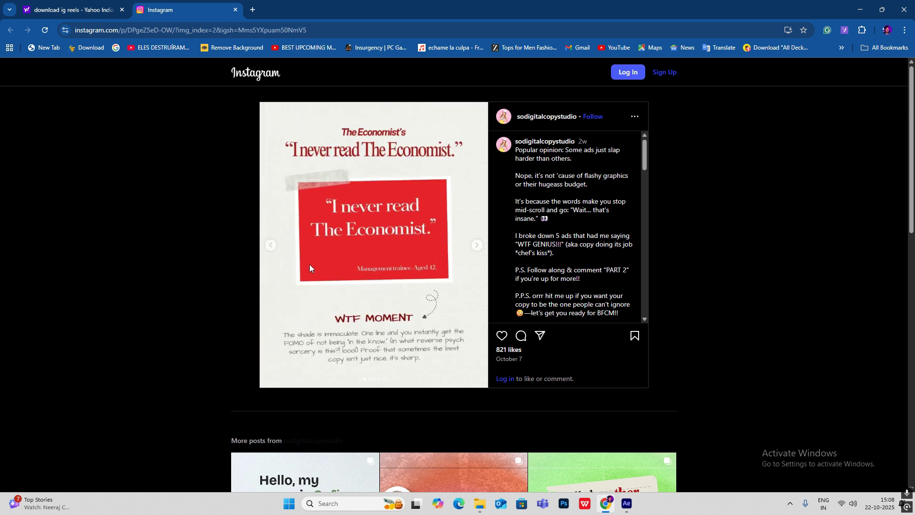
pyautogui.click(272, 247)
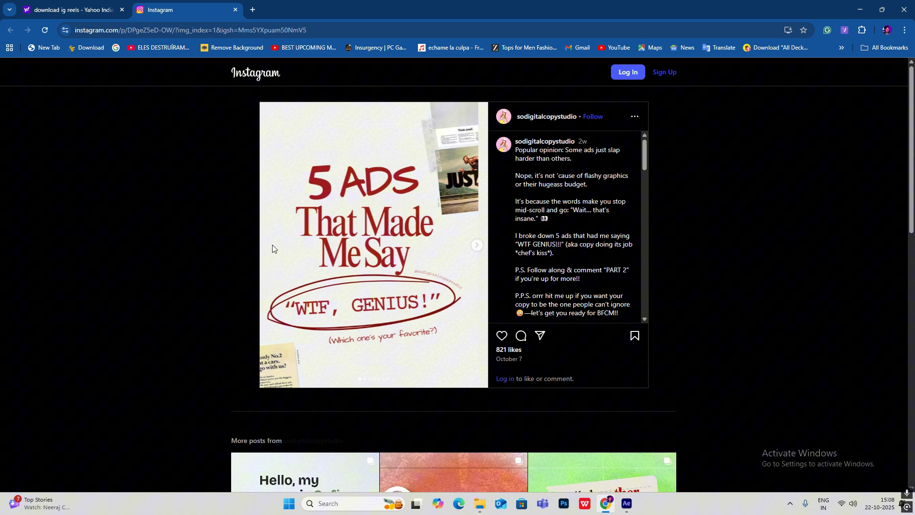
# Review the carousel slides again as far as Nike's "Just do it.", then return through the cover to the Economist slide.
pyautogui.click(477, 245)
pyautogui.click(476, 245)
pyautogui.click(476, 245)
pyautogui.click(476, 245)
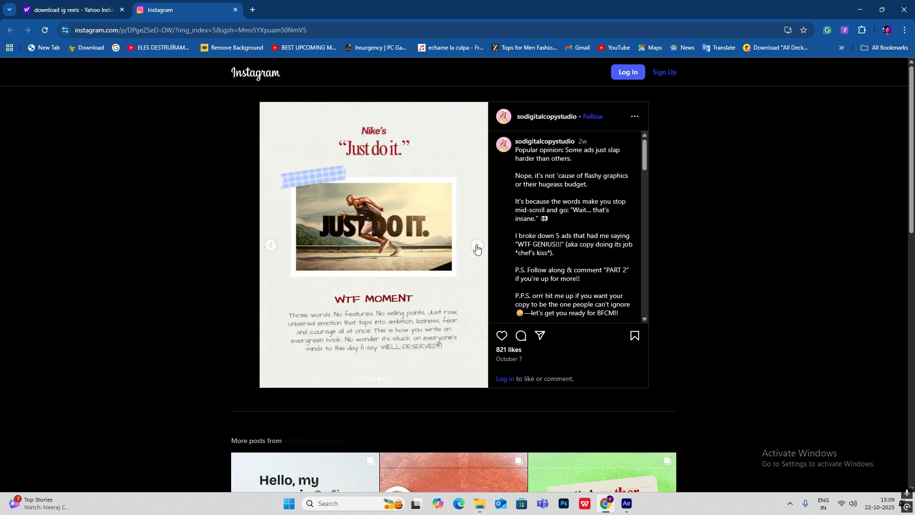
pyautogui.click(273, 252)
pyautogui.click(273, 251)
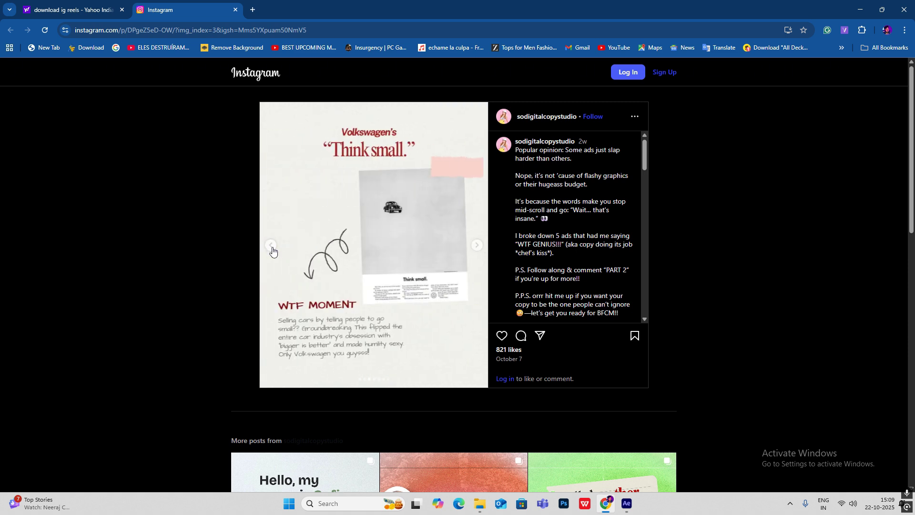
pyautogui.click(273, 252)
pyautogui.click(272, 246)
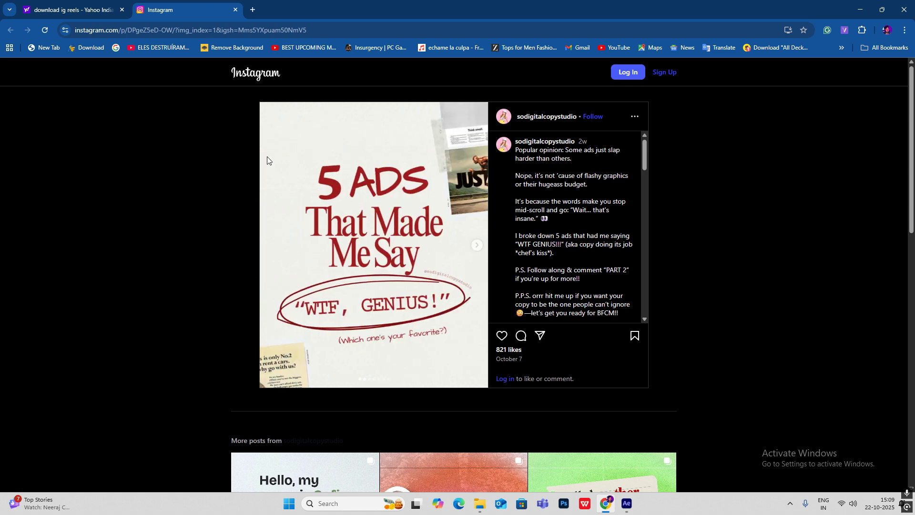
pyautogui.click(477, 245)
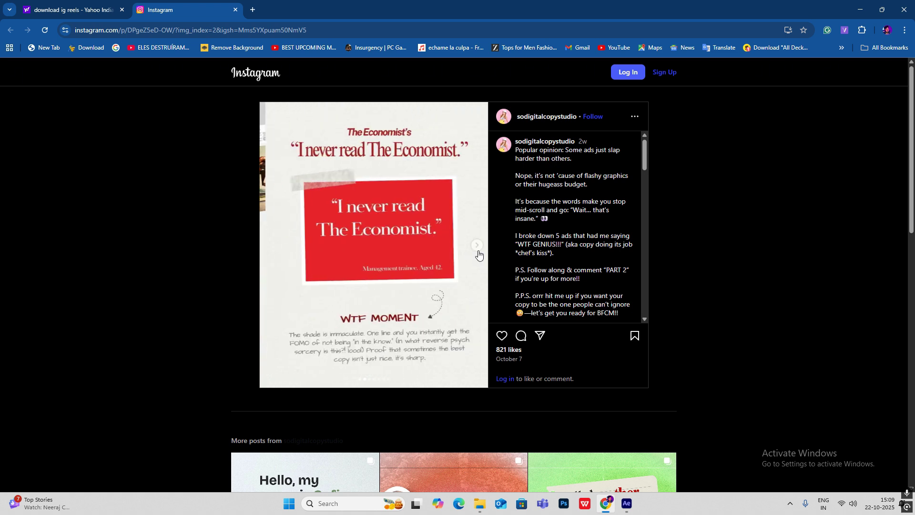
# Switch to After Effects and add the Texturelabs_Paper_316L.jpg texture to Comp 2 as its background layer.
pyautogui.hotkey('alt', 'Tab')
pyautogui.click(29, 177)
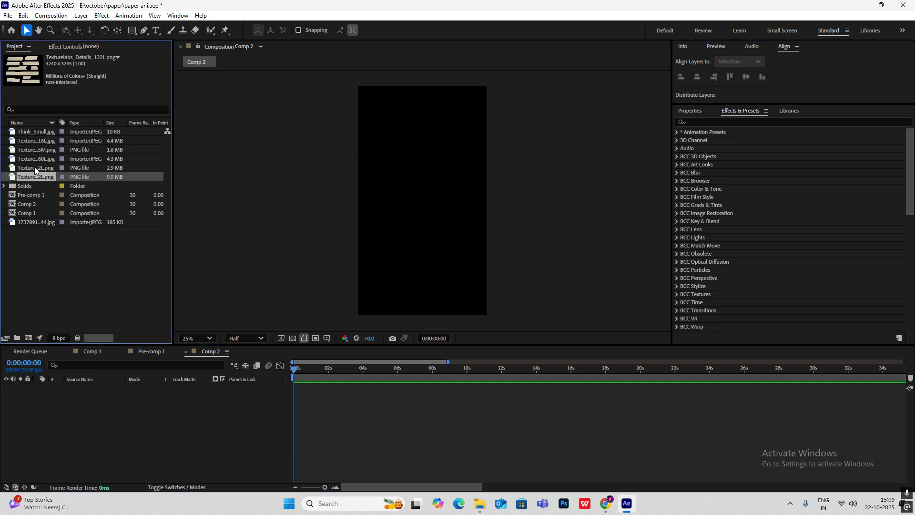
pyautogui.click(34, 159)
pyautogui.click(33, 149)
pyautogui.click(31, 141)
pyautogui.moveTo(28, 139); pyautogui.dragTo(157, 405)
pyautogui.press('/')
pyautogui.press(',')
pyautogui.press(',')
pyautogui.press(',')
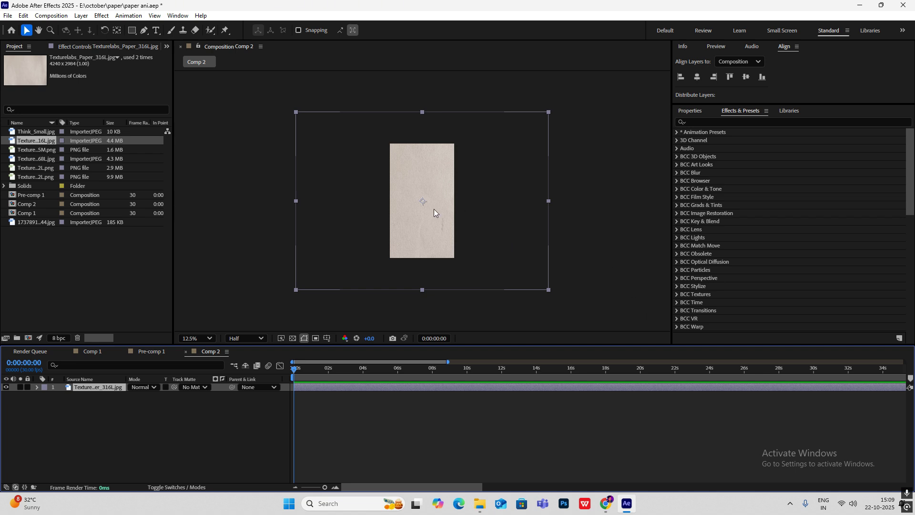
pyautogui.scroll(3, 434, 209)
pyautogui.scroll(-3, 434, 209)
pyautogui.hotkey('alt', 'Tab')
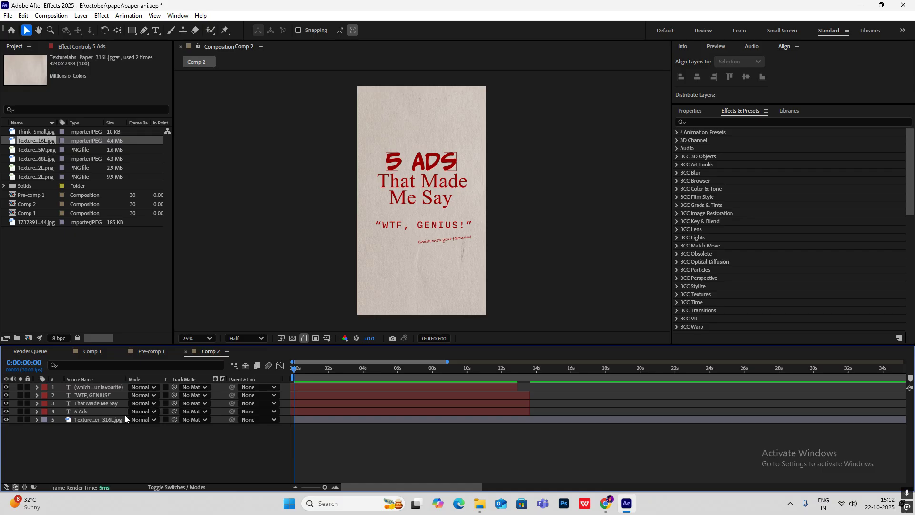
# Examine the font properties of the "5 Ads", "That Made Me Say", "WTF, GENIUS!" and "(which one's your favourite)" text layers.
pyautogui.click(97, 419)
pyautogui.click(95, 414)
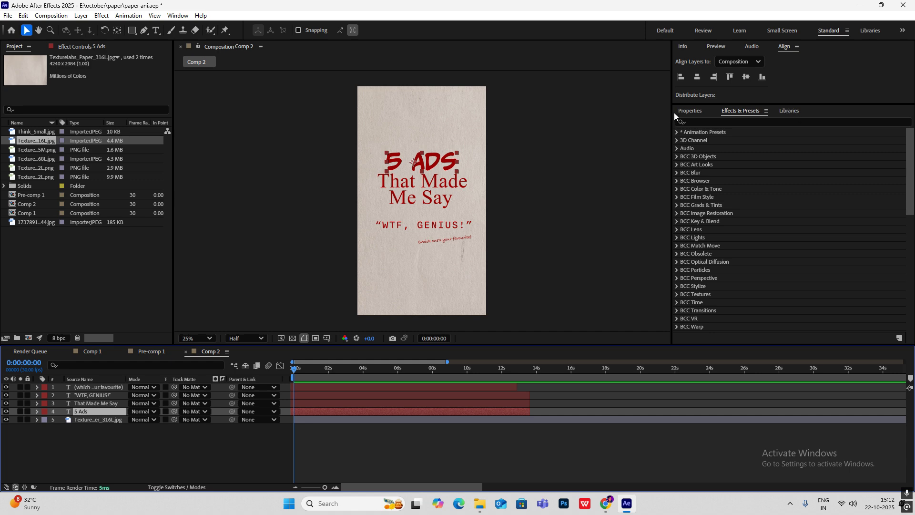
pyautogui.click(693, 112)
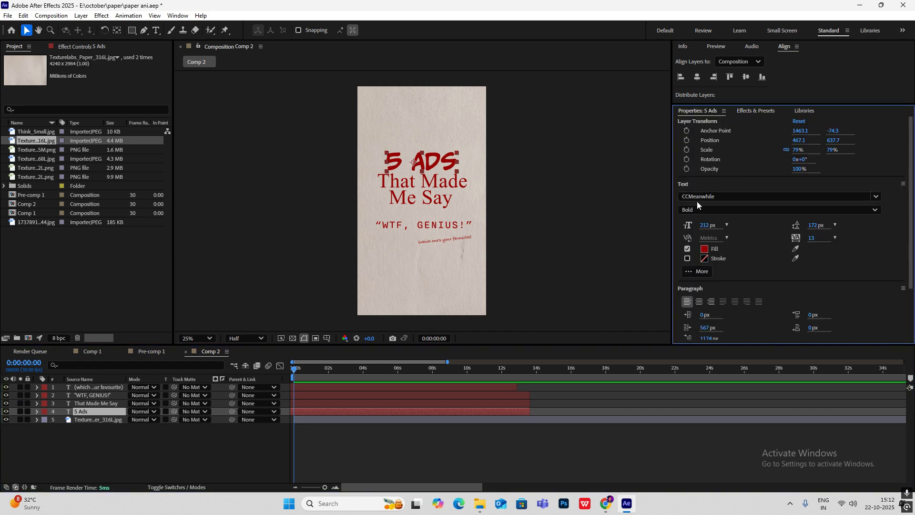
pyautogui.click(97, 403)
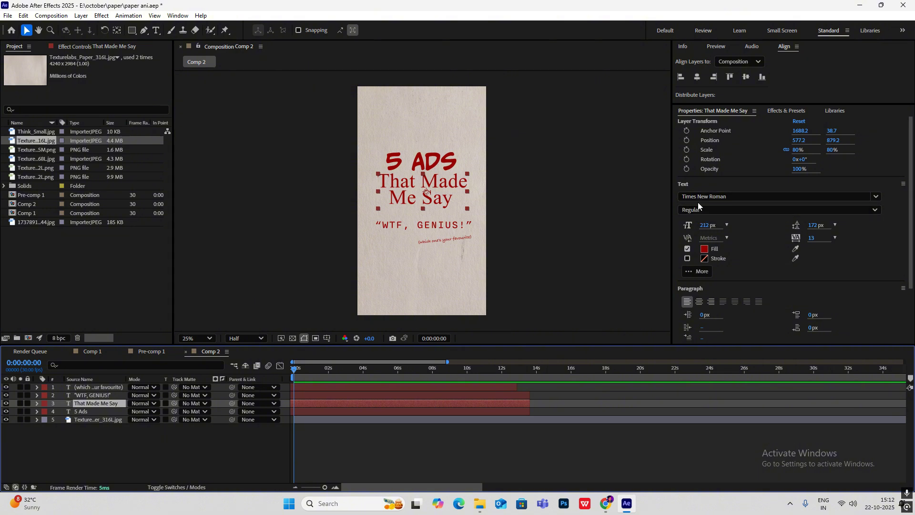
pyautogui.click(102, 395)
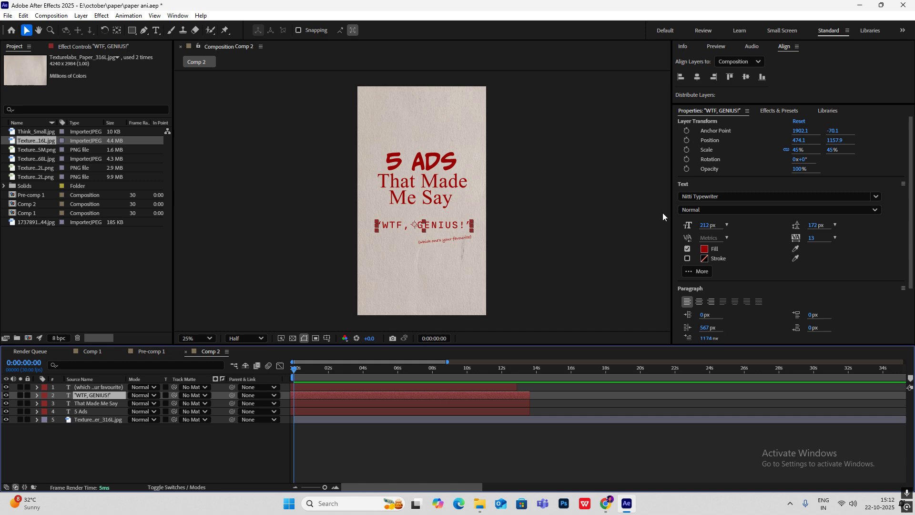
pyautogui.click(104, 388)
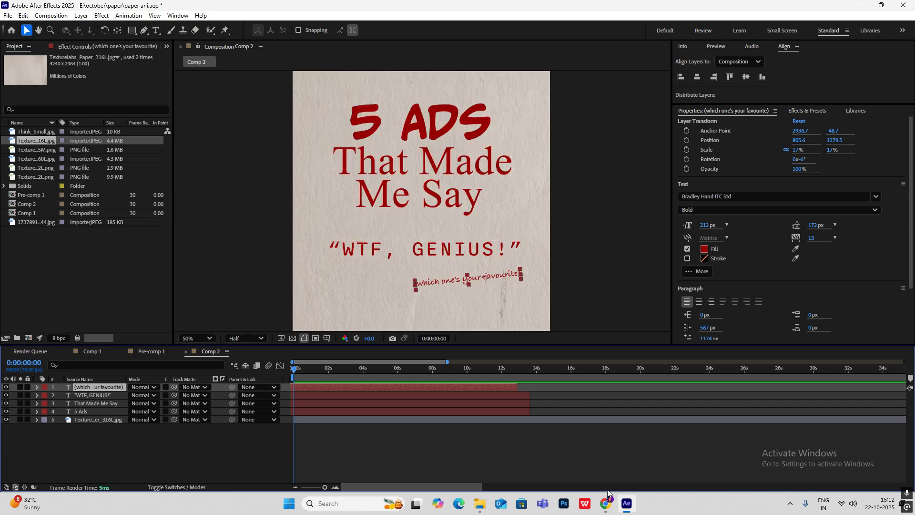
# Compare the composition's text layout with the Instagram cover slide in Chrome, ending back in After Effects.
pyautogui.click(604, 505)
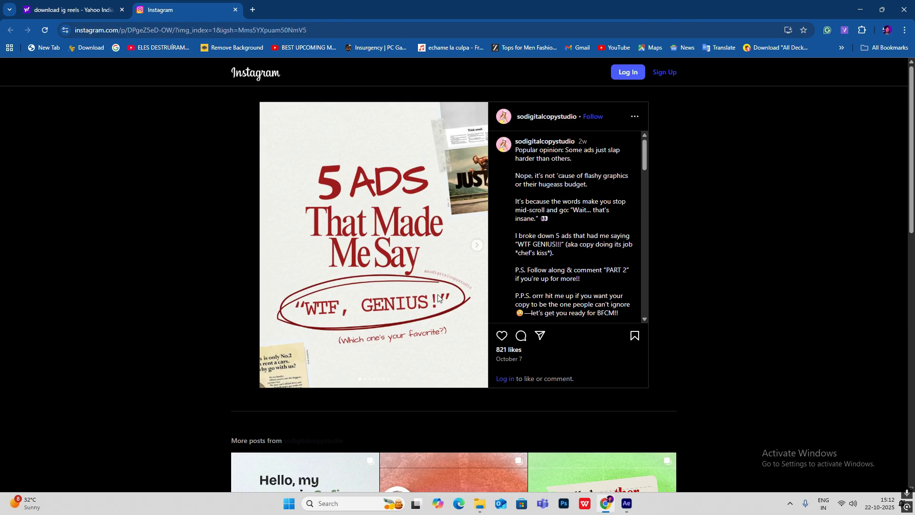
pyautogui.click(606, 504)
pyautogui.click(605, 505)
pyautogui.click(607, 505)
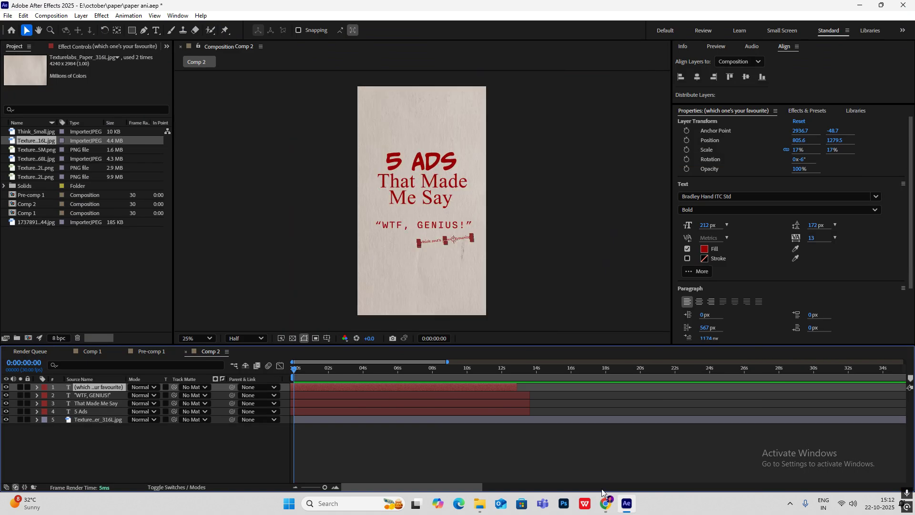
pyautogui.click(605, 505)
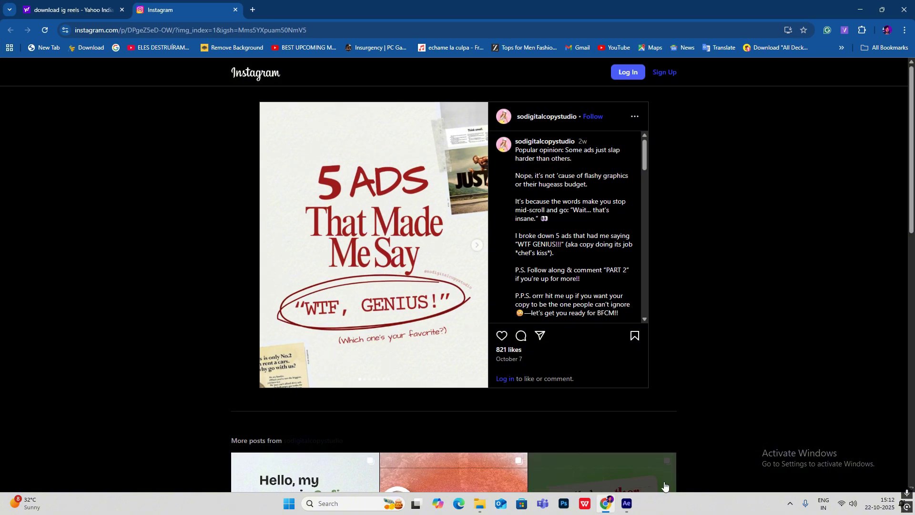
pyautogui.click(606, 505)
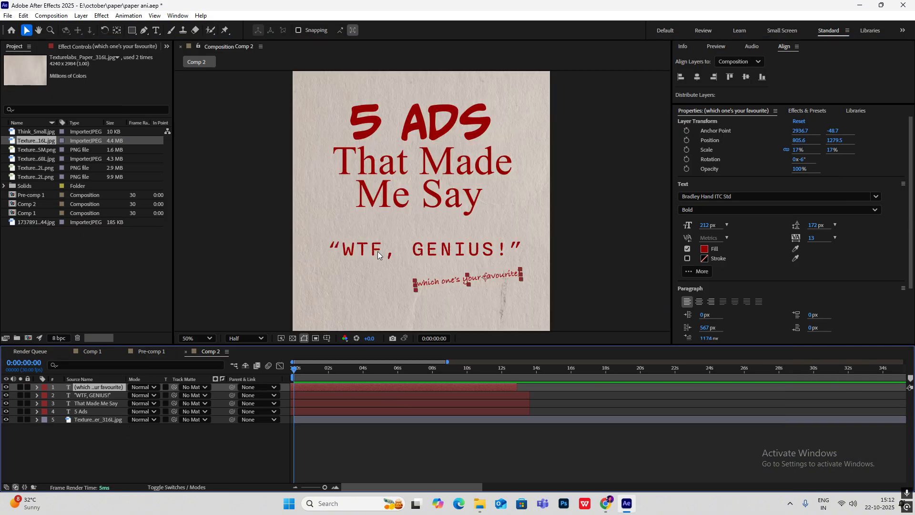
# With no layer selected, set up the Pen tool with a solid color stroke and no fill.
pyautogui.click(180, 224)
pyautogui.click(144, 30)
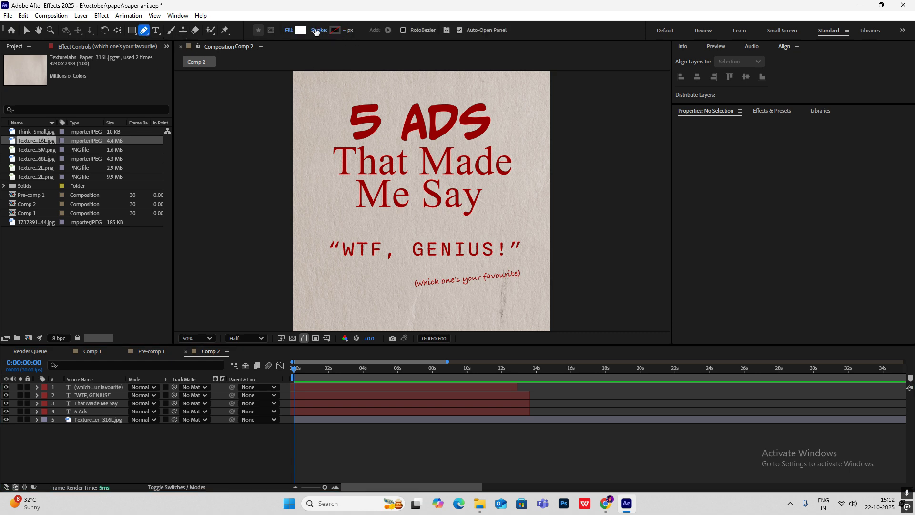
pyautogui.click(319, 30)
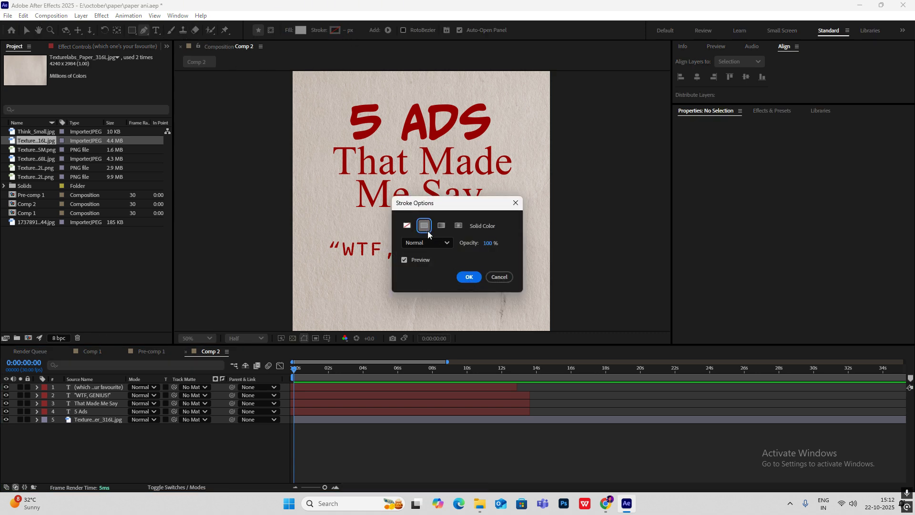
pyautogui.click(468, 277)
pyautogui.click(289, 30)
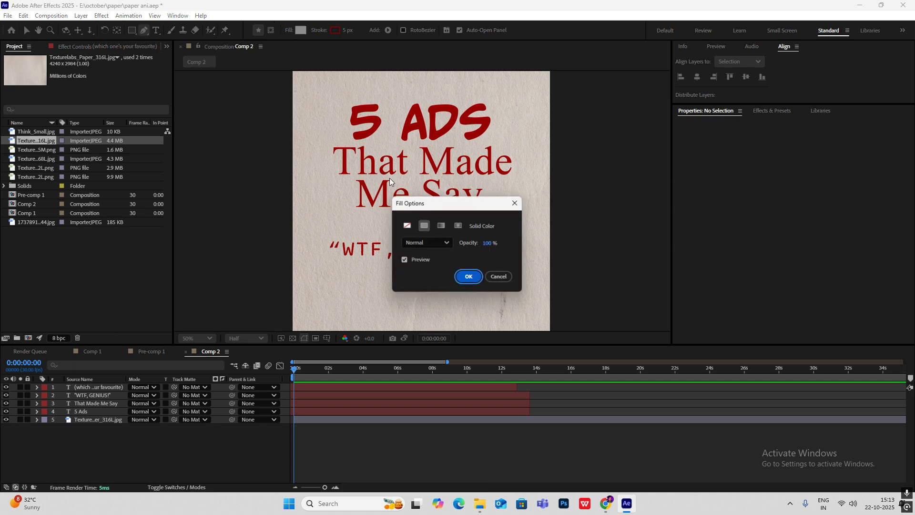
pyautogui.click(407, 225)
pyautogui.click(467, 277)
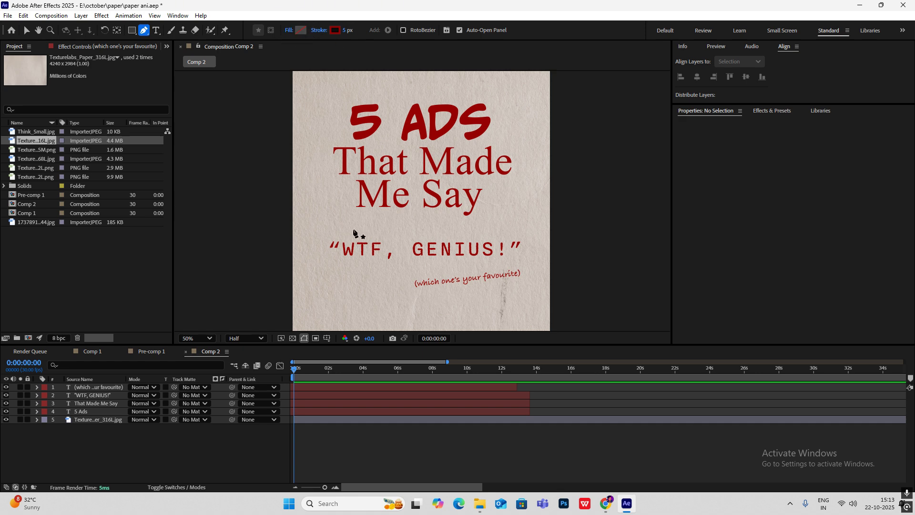
# Draw a hand-drawn style looping oval with the Pen tool around the "WTF, GENIUS!" text, and leave the shape layer deselected.
pyautogui.click(345, 223)
pyautogui.moveTo(409, 270); pyautogui.dragTo(550, 259)
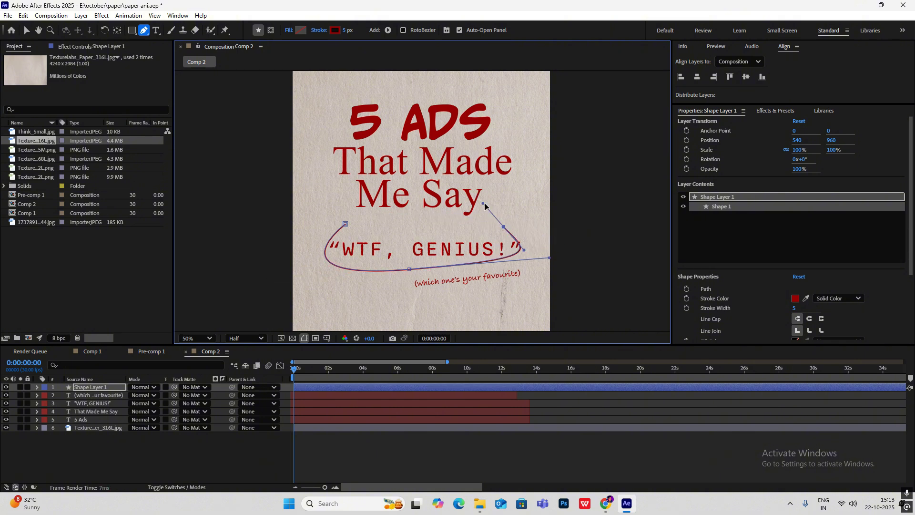
pyautogui.click(537, 250)
pyautogui.moveTo(474, 221); pyautogui.dragTo(538, 251)
pyautogui.moveTo(409, 227); pyautogui.dragTo(251, 248)
pyautogui.moveTo(321, 276); pyautogui.dragTo(350, 259)
pyautogui.press('v')
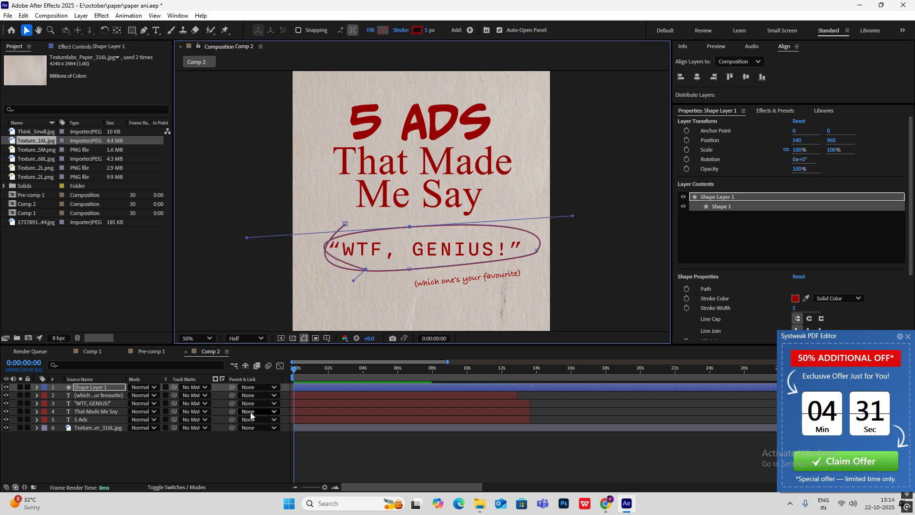
pyautogui.hotkey('ctrl', 'shift', 'a')
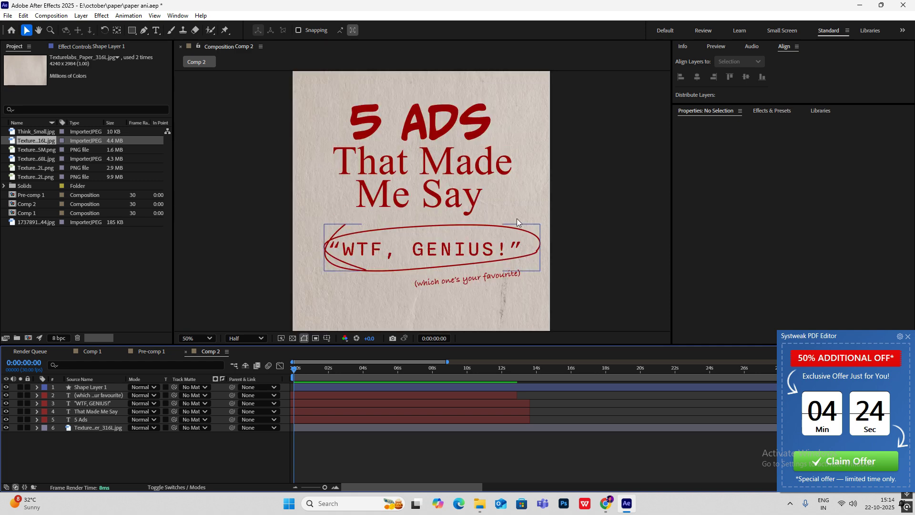
# Add Texturelabs_Details_172L.png as the top layer of Comp 2 and shift it to about position -8, 1180.
pyautogui.press(',')
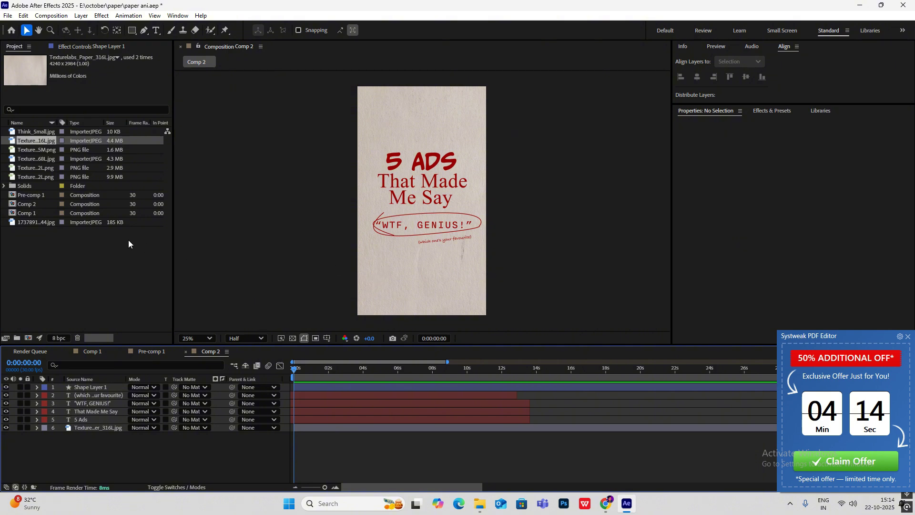
pyautogui.click(38, 150)
pyautogui.click(37, 167)
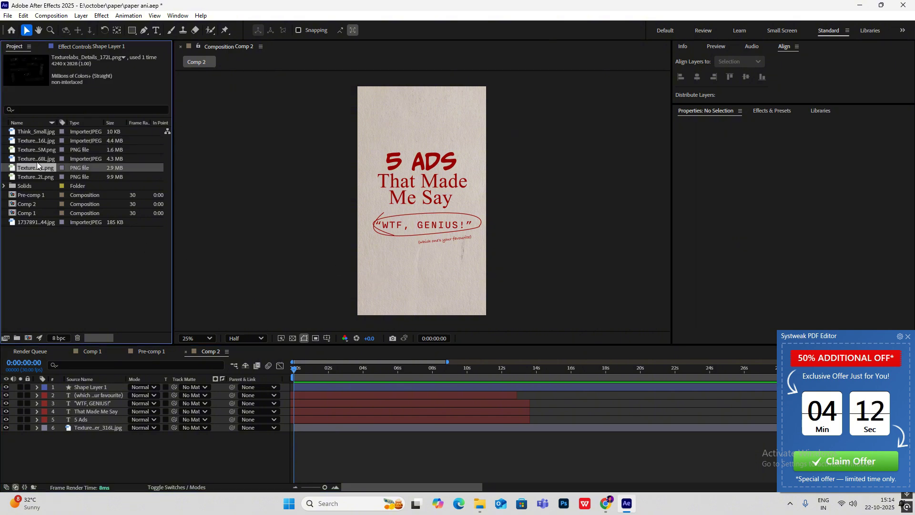
pyautogui.click(36, 160)
pyautogui.click(36, 167)
pyautogui.moveTo(35, 168); pyautogui.dragTo(91, 384)
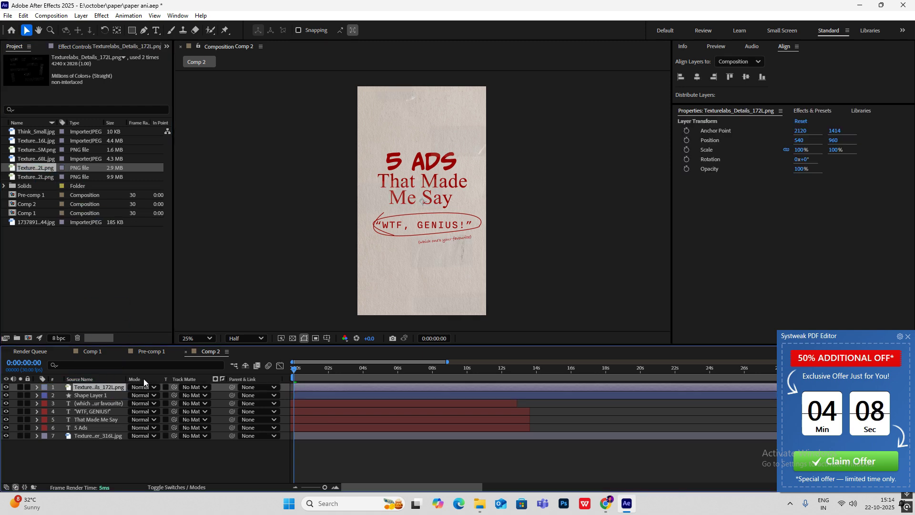
pyautogui.moveTo(425, 204); pyautogui.dragTo(354, 227)
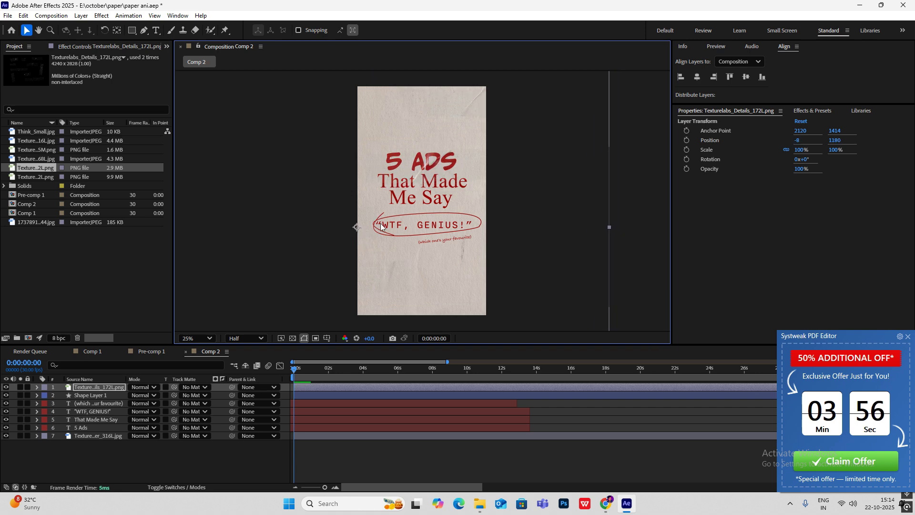
pyautogui.click(639, 167)
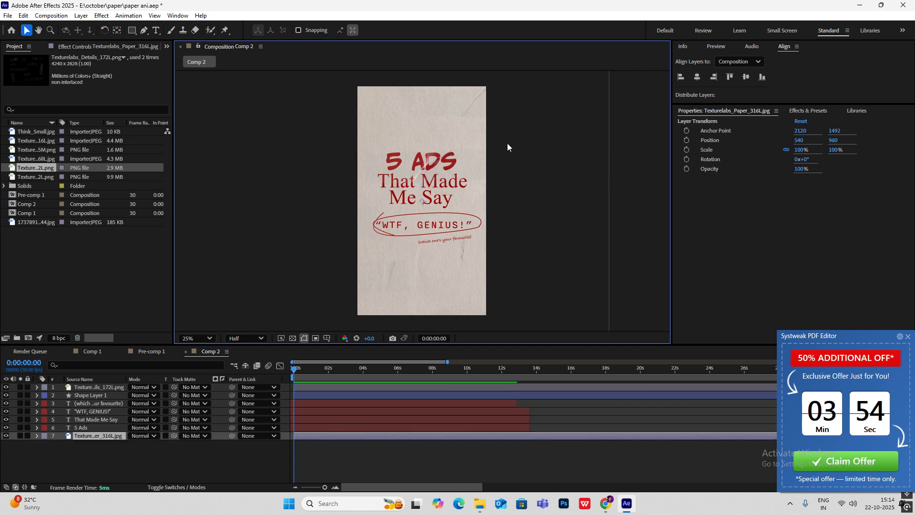
pyautogui.press('.')
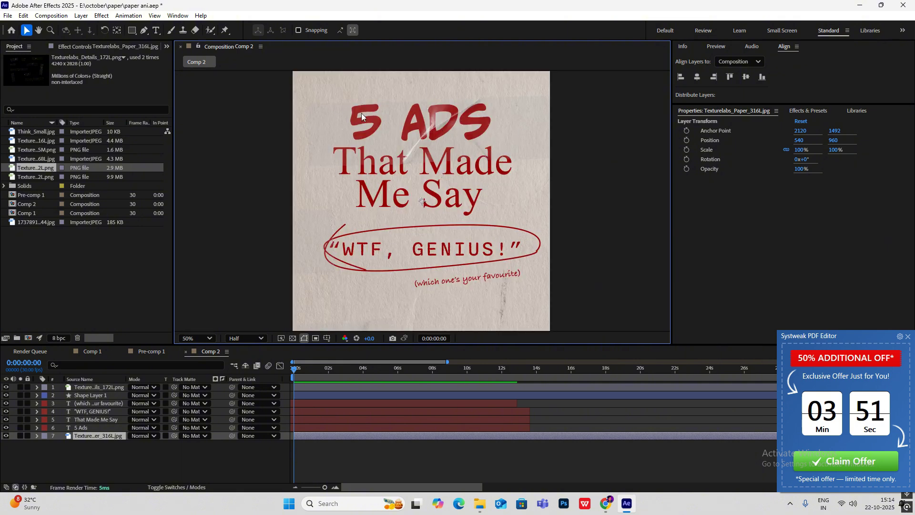
pyautogui.press(',')
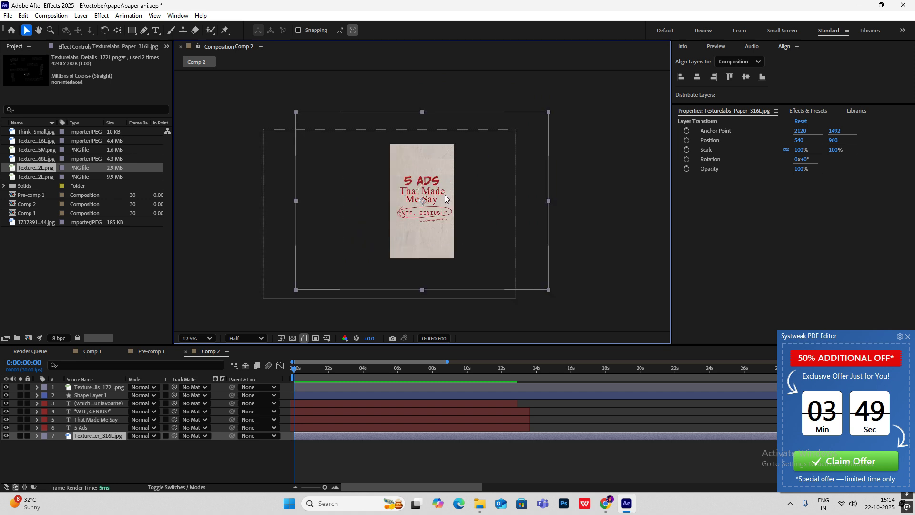
pyautogui.click(625, 181)
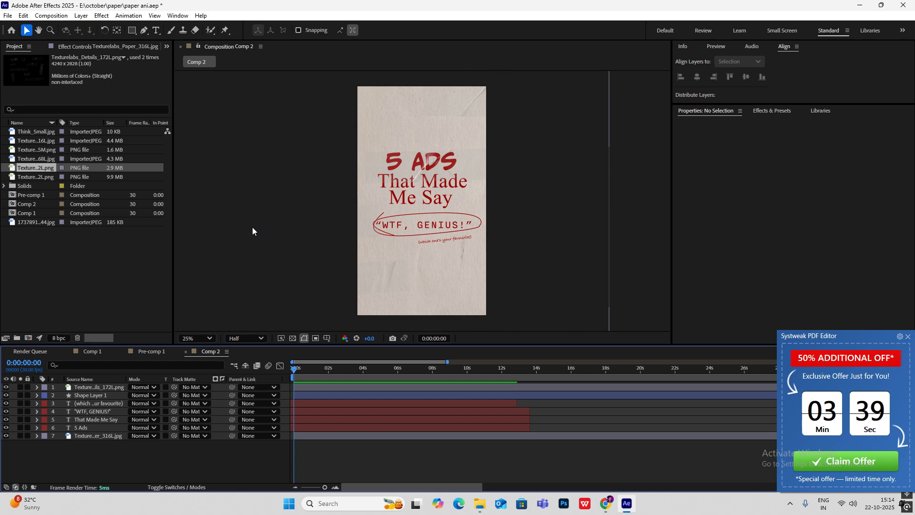
# Using the Instagram cover in Chrome as reference, place Pre-comp 1 in the After Effects composition's upper-right corner, rotated to -22°.
pyautogui.click(606, 503)
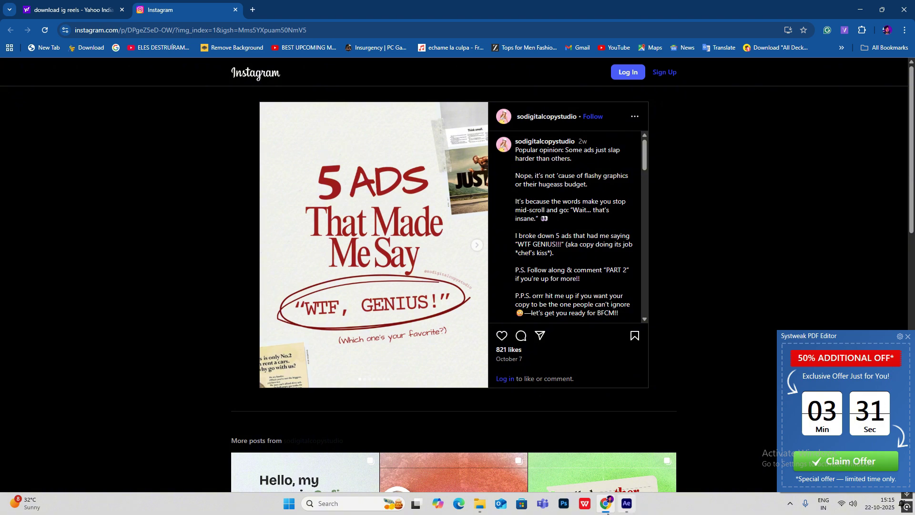
pyautogui.click(627, 503)
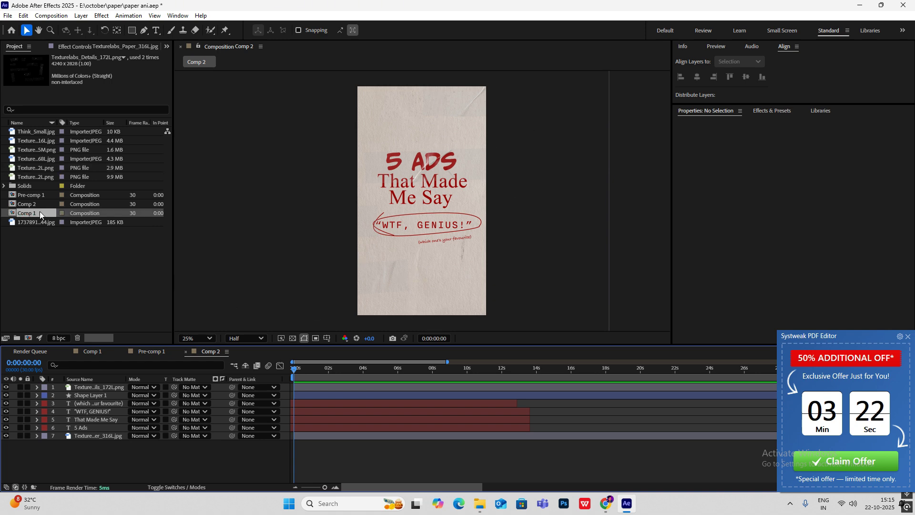
pyautogui.click(29, 195)
pyautogui.moveTo(29, 195); pyautogui.dragTo(143, 387)
pyautogui.moveTo(429, 362); pyautogui.dragTo(469, 126)
pyautogui.press('r')
pyautogui.moveTo(143, 395); pyautogui.dragTo(135, 395)
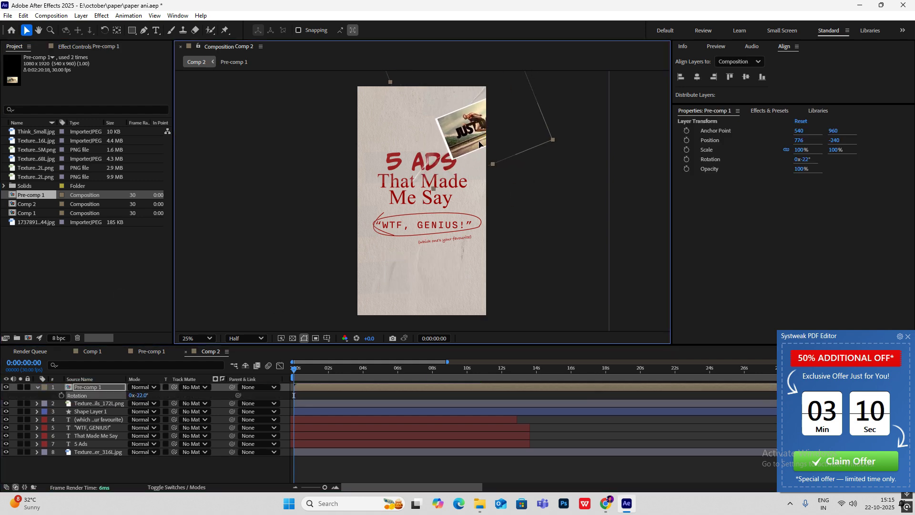
# Add Think_Small.jpg below the Pre-comp 1 layer, placed in the composition's lower-left corner, scaled to 204% and rotated 28°.
pyautogui.click(99, 403)
pyautogui.press('Up')
pyautogui.press('Up')
pyautogui.press('Up')
pyautogui.press('Up')
pyautogui.press('Up')
pyautogui.press('Up')
pyautogui.press('Up')
pyautogui.hotkey('ctrl', '/')
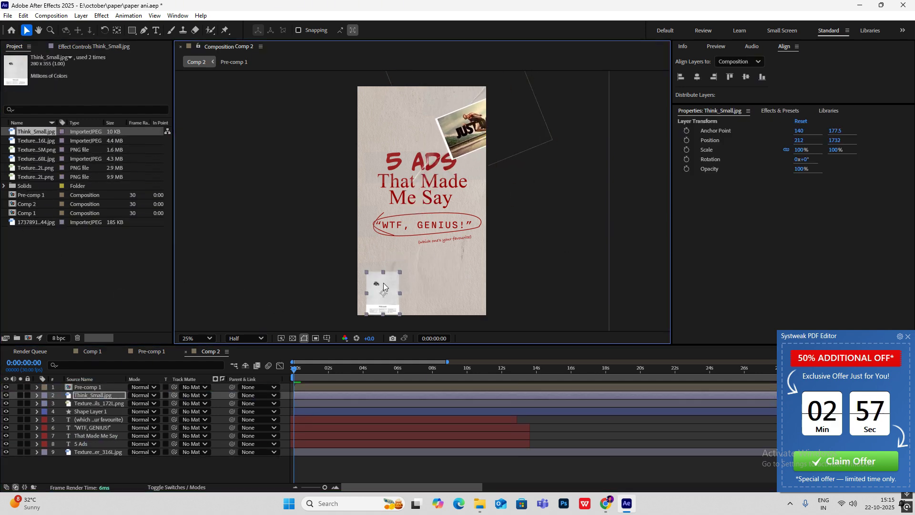
pyautogui.press('s')
pyautogui.moveTo(143, 403); pyautogui.dragTo(162, 403)
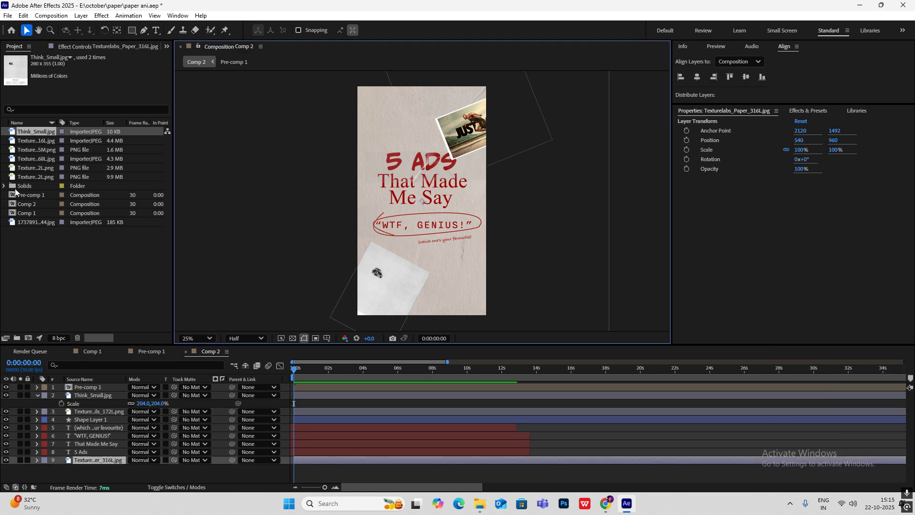
# Add Texturelabs_Paper_215M.png as the top layer in Multiply mode, positioned across the composition's upper edge.
pyautogui.hotkey('alt', 'Tab')
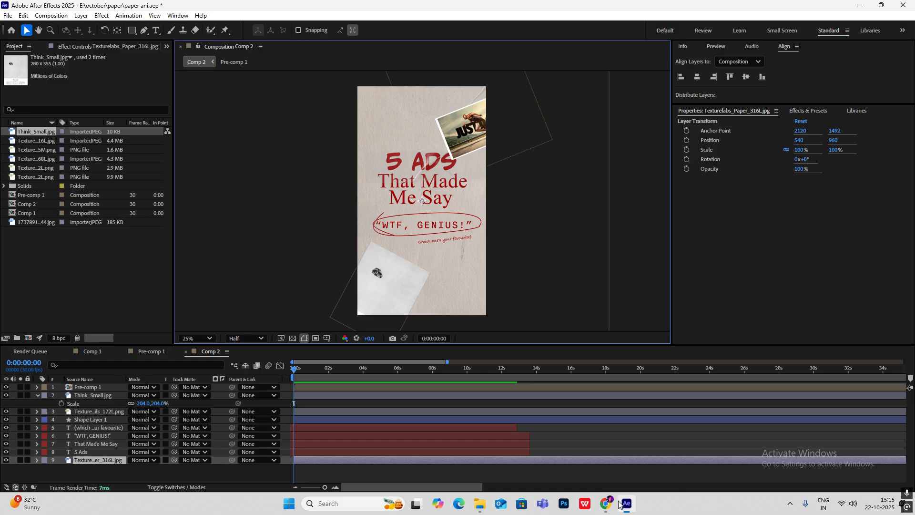
pyautogui.click(627, 504)
pyautogui.moveTo(41, 149); pyautogui.dragTo(48, 389)
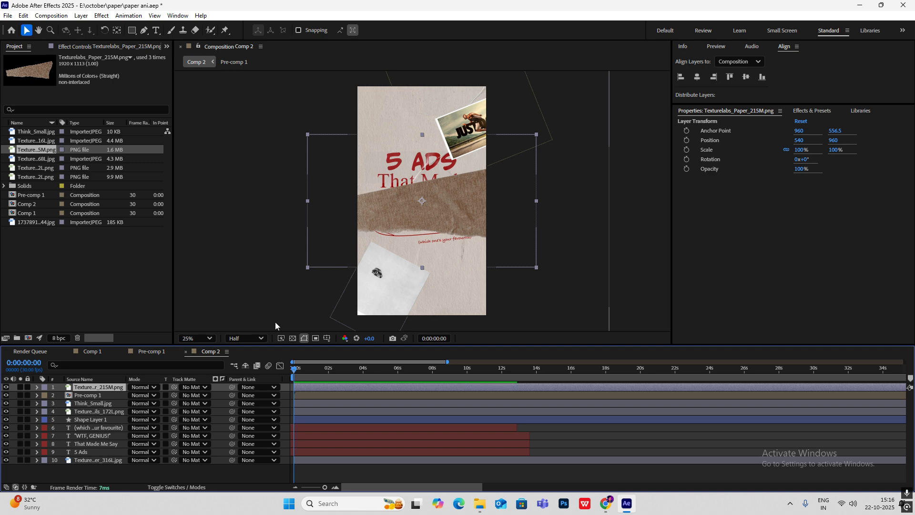
pyautogui.click(144, 388)
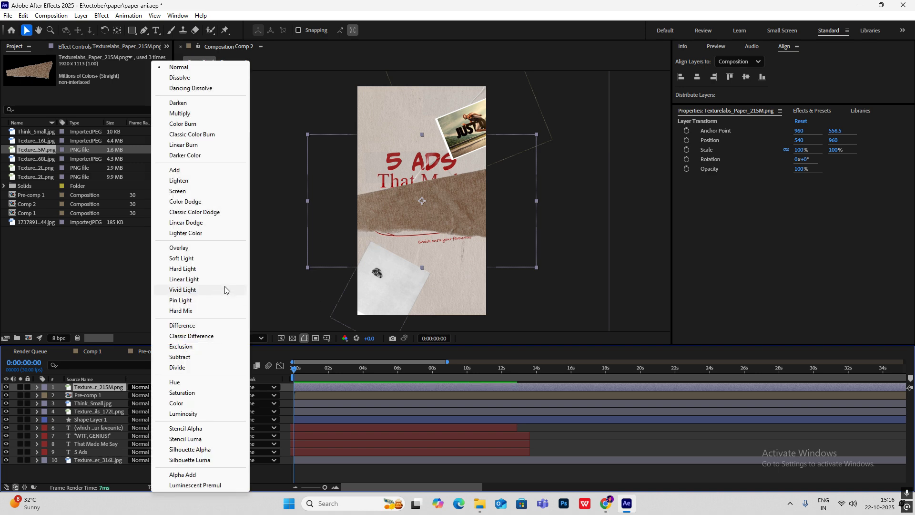
pyautogui.click(190, 114)
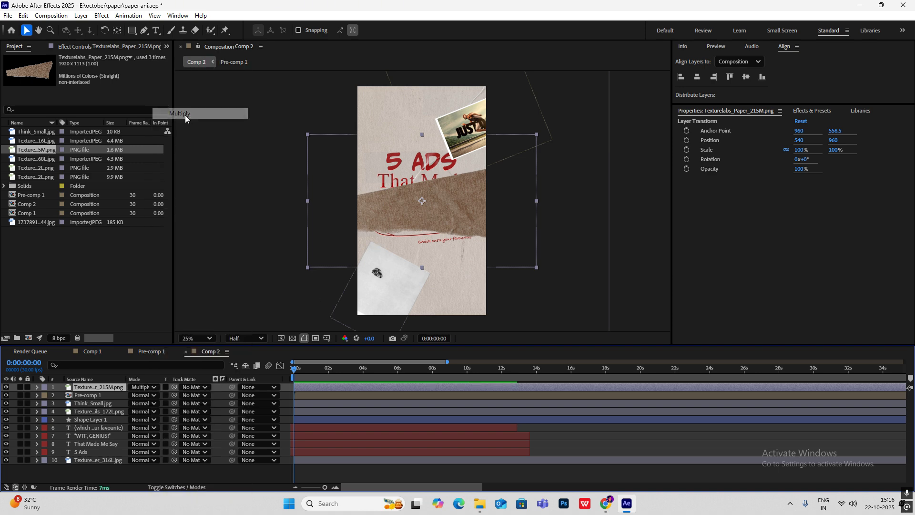
pyautogui.moveTo(405, 205); pyautogui.dragTo(398, 88)
pyautogui.press('Return')
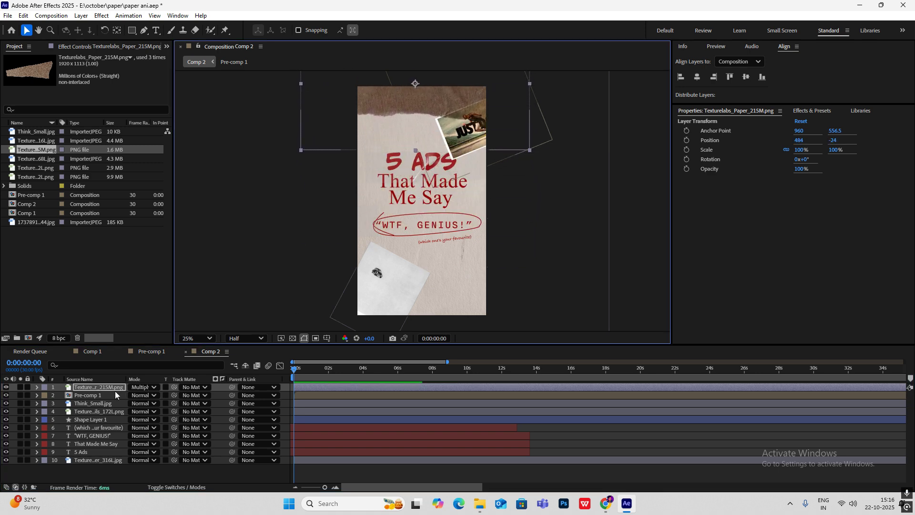
# Duplicate the torn paper layer, rotate the copy to 190° and place it across the composition's lower edge.
pyautogui.hotkey('ctrl', 'd')
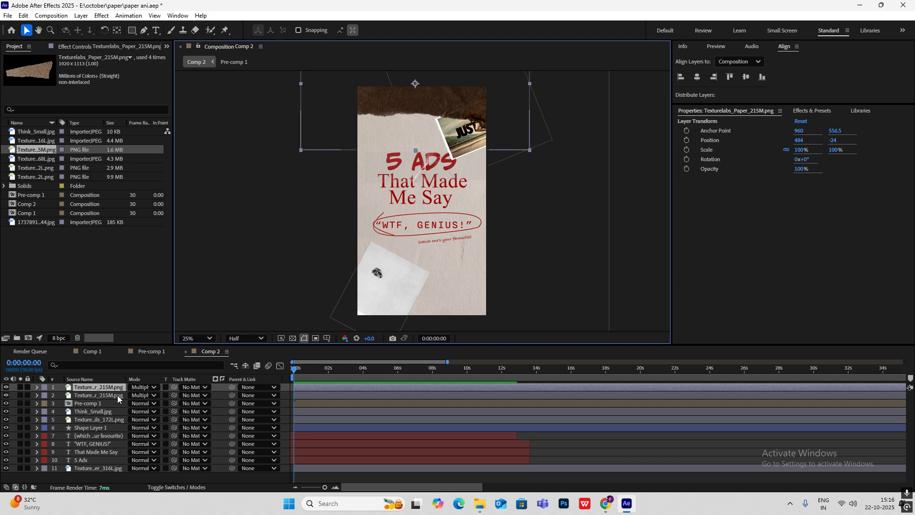
pyautogui.press('r')
pyautogui.moveTo(138, 399); pyautogui.dragTo(228, 390)
pyautogui.moveTo(418, 93); pyautogui.dragTo(400, 339)
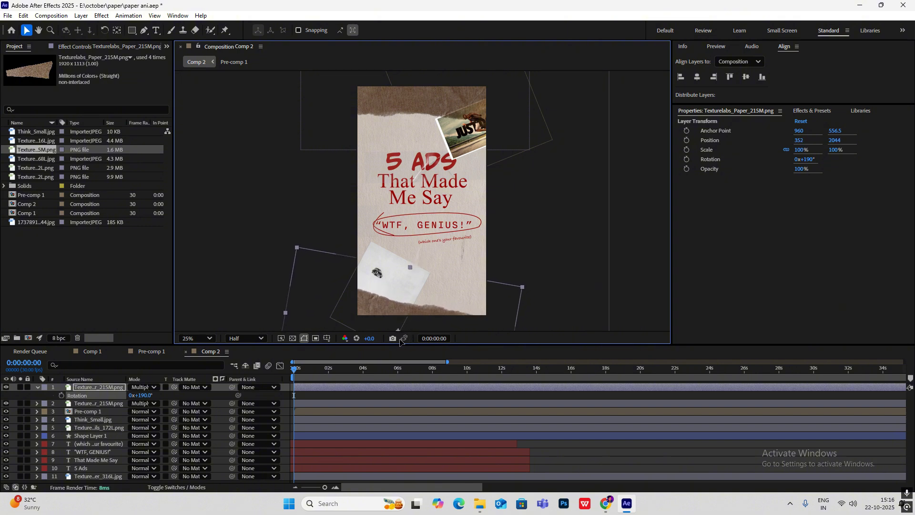
pyautogui.click(565, 226)
pyautogui.click(610, 253)
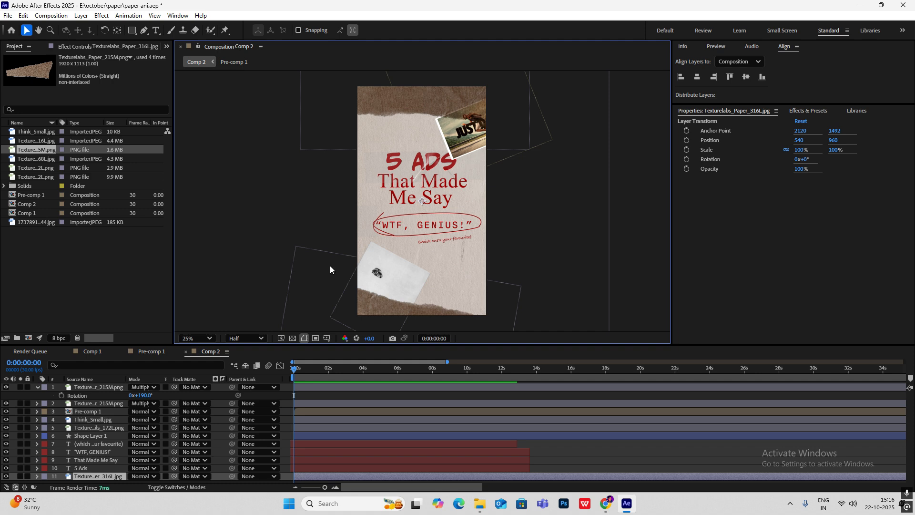
pyautogui.click(37, 387)
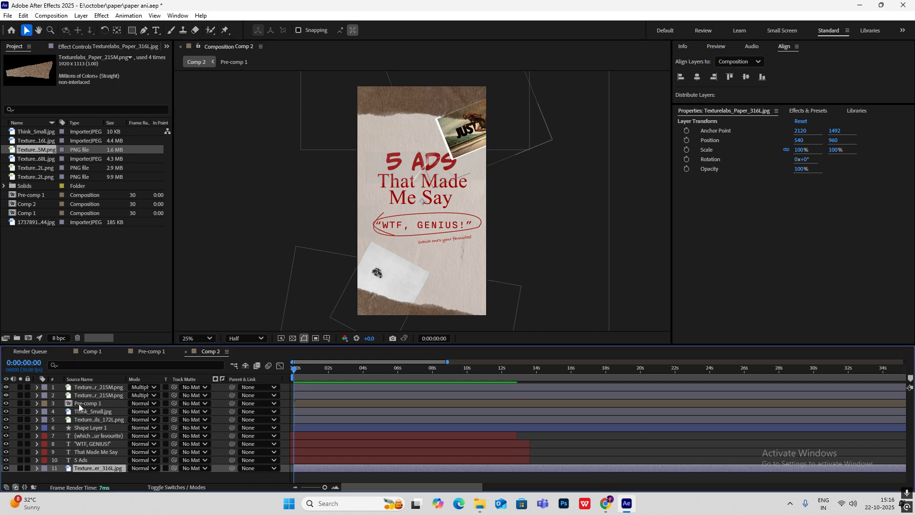
# Move the hand-drawn circle and all four text layers together slightly down in the composition, and deselect them.
pyautogui.click(92, 413)
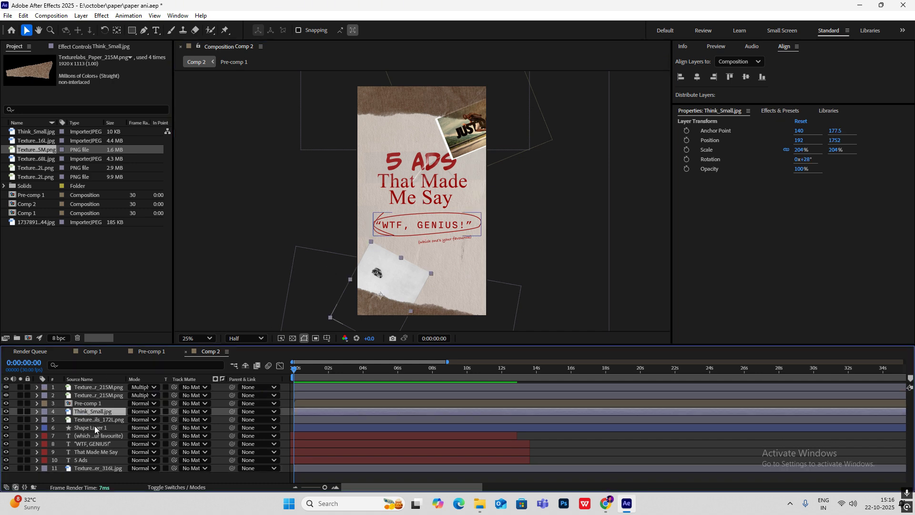
pyautogui.click(89, 431)
pyautogui.keyDown('shift'); pyautogui.click(84, 461); pyautogui.keyUp('shift')
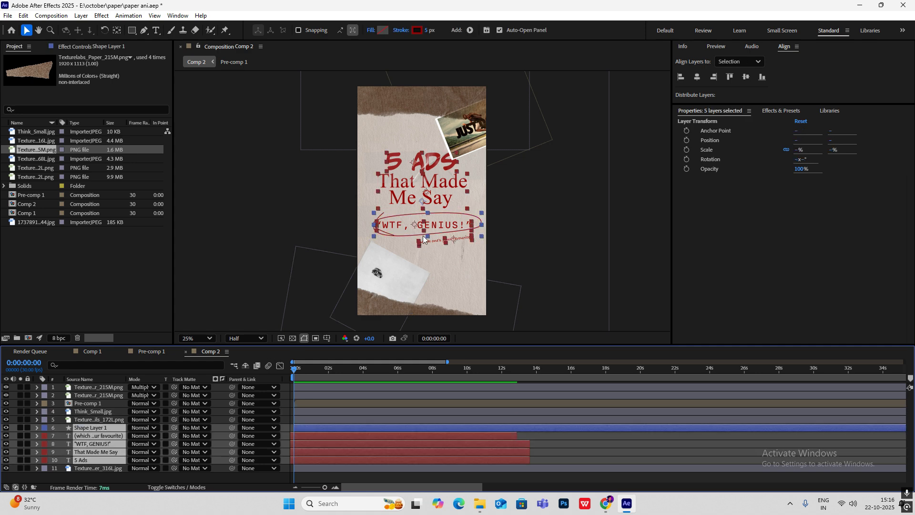
pyautogui.click(426, 194)
pyautogui.moveTo(425, 194); pyautogui.dragTo(422, 201)
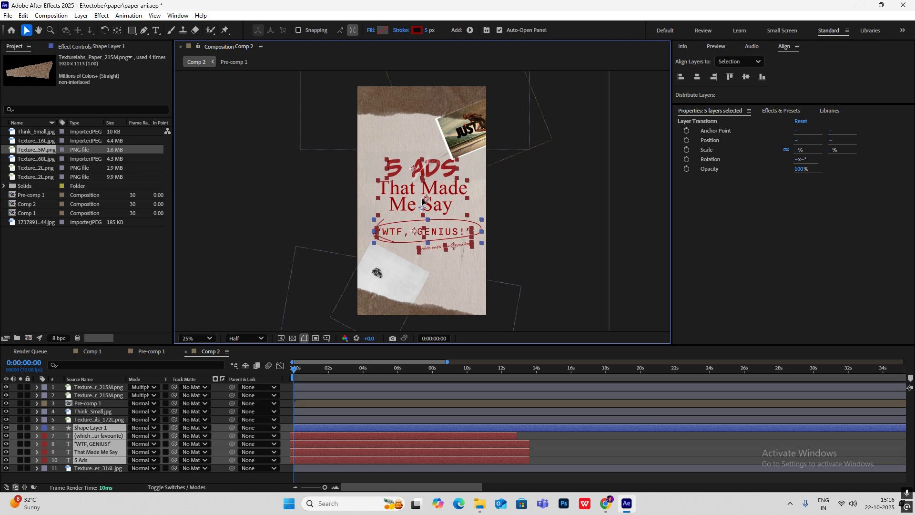
pyautogui.click(594, 180)
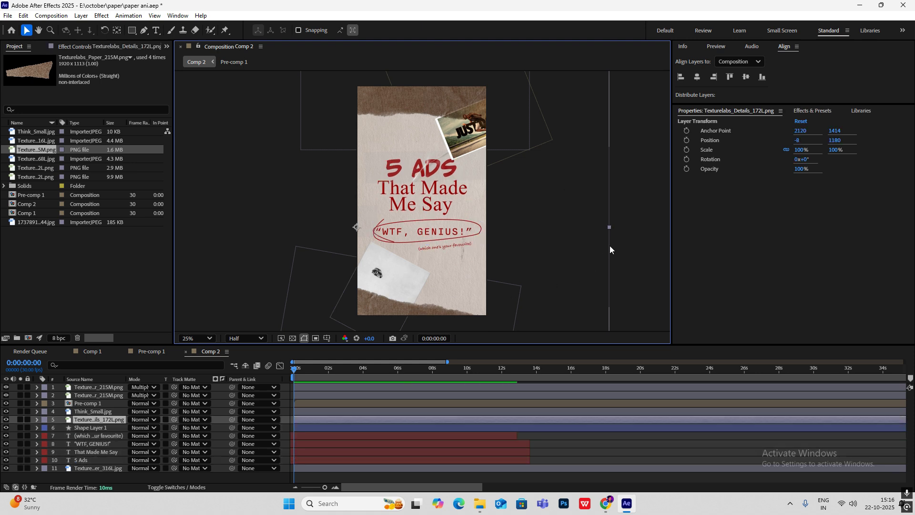
pyautogui.click(636, 244)
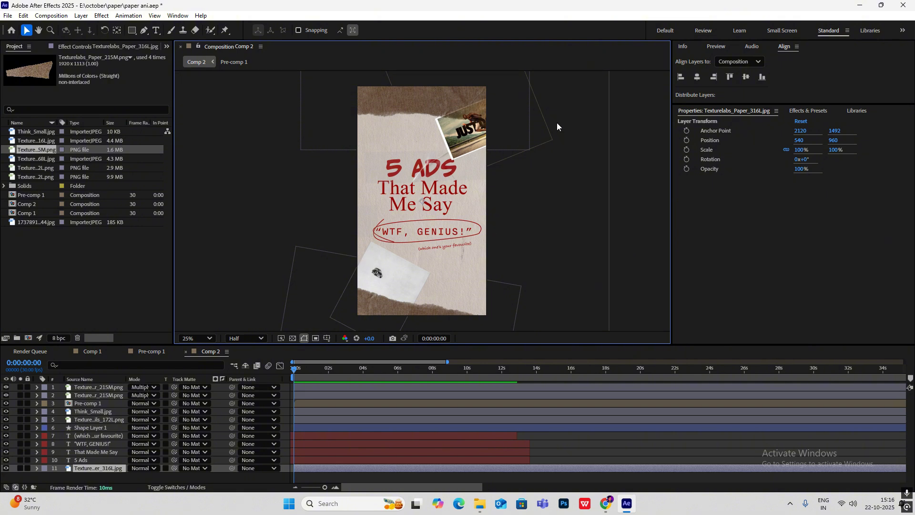
# Examine the Economist and Volkswagen slides of the Instagram carousel in Chrome as layout references, ending back in After Effects.
pyautogui.click(606, 504)
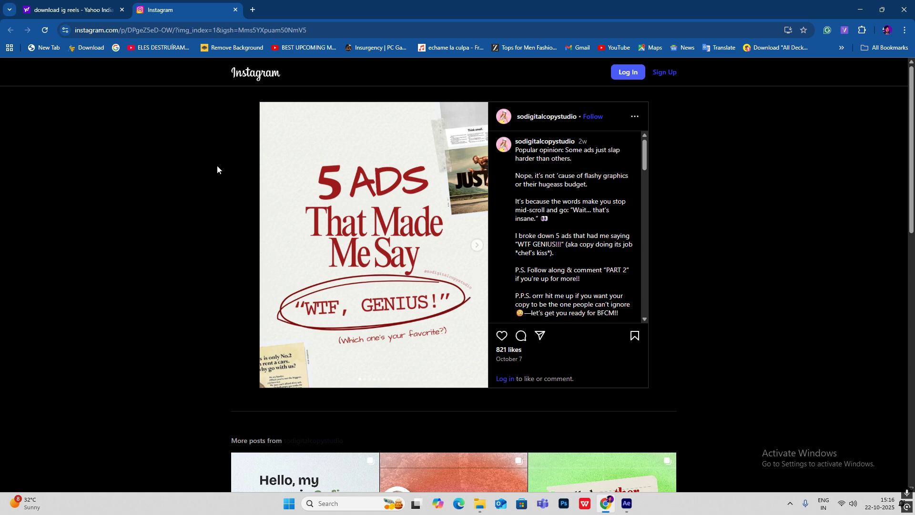
pyautogui.click(477, 247)
pyautogui.click(477, 247)
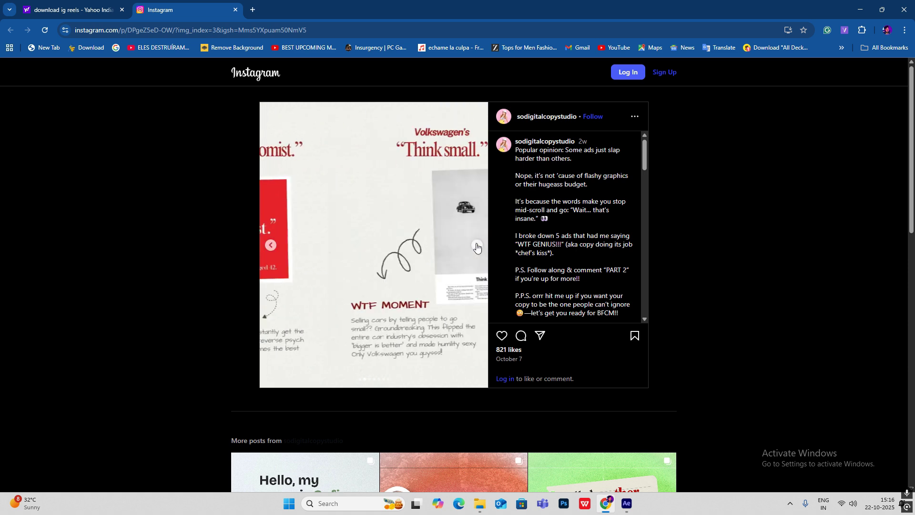
pyautogui.click(477, 247)
pyautogui.click(270, 246)
pyautogui.click(271, 245)
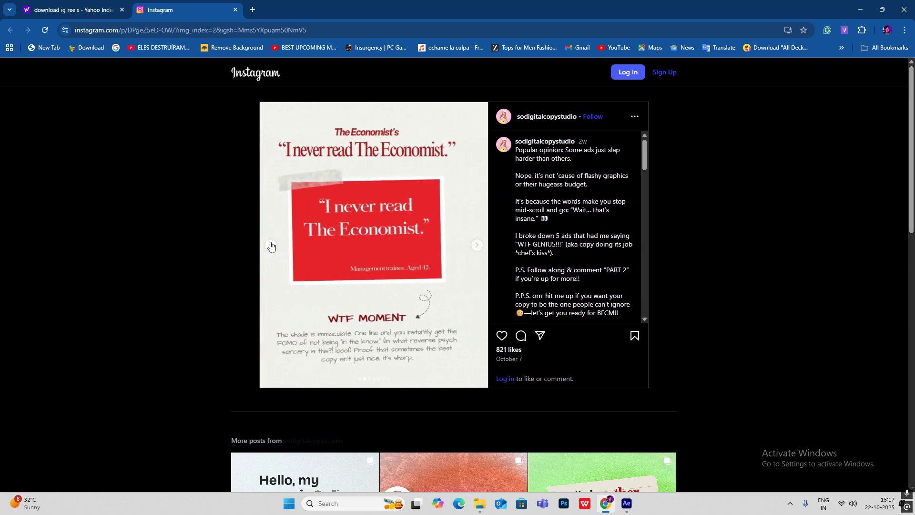
pyautogui.click(476, 246)
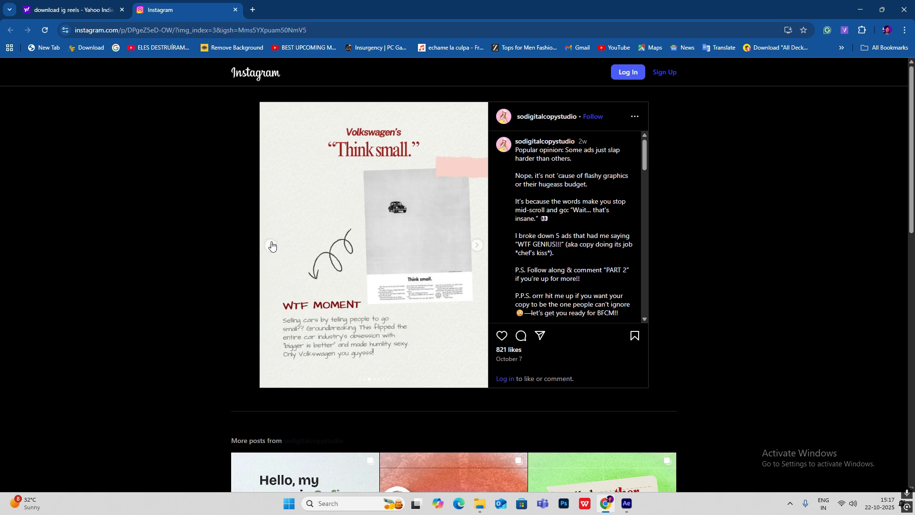
pyautogui.click(628, 505)
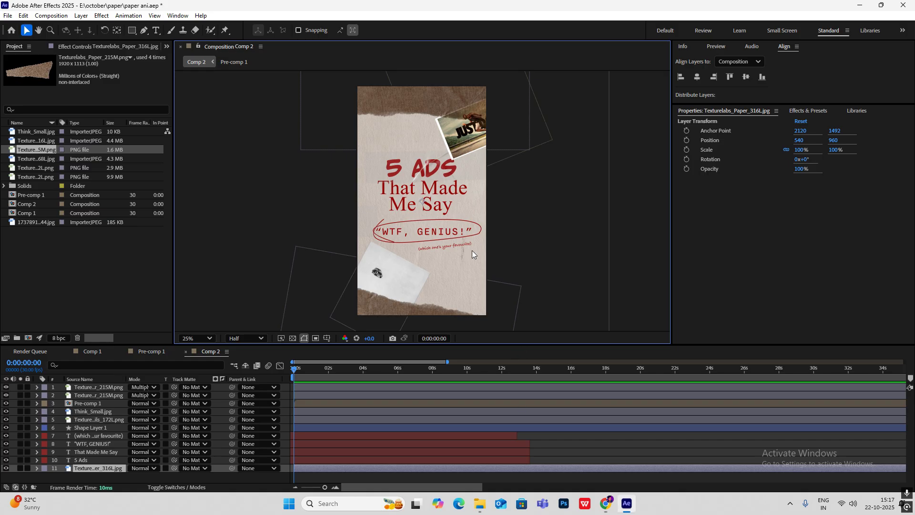
# Draw an ellipse shape about 58 px across to the right of the "Me Say" text and centre its anchor point.
pyautogui.scroll(2, 458, 207)
pyautogui.moveTo(132, 30); pyautogui.dragTo(162, 49)
pyautogui.click(337, 91)
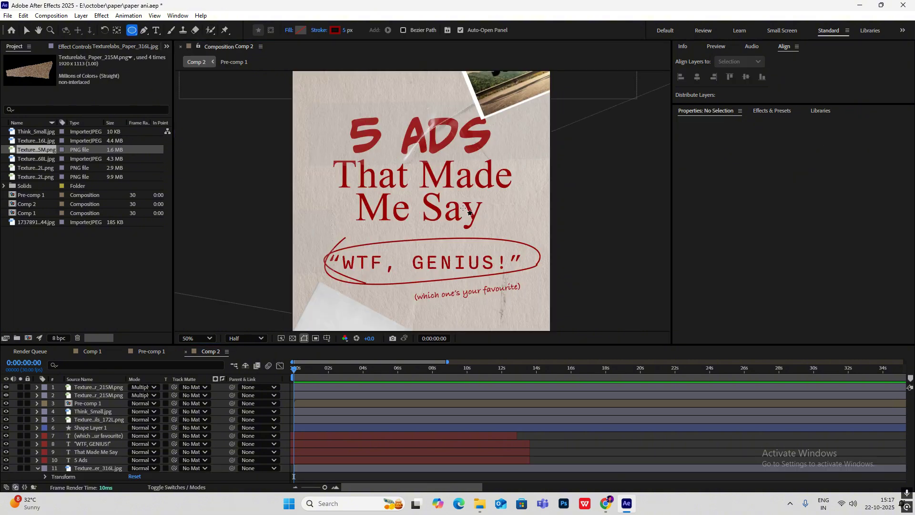
pyautogui.moveTo(511, 203); pyautogui.dragTo(524, 216)
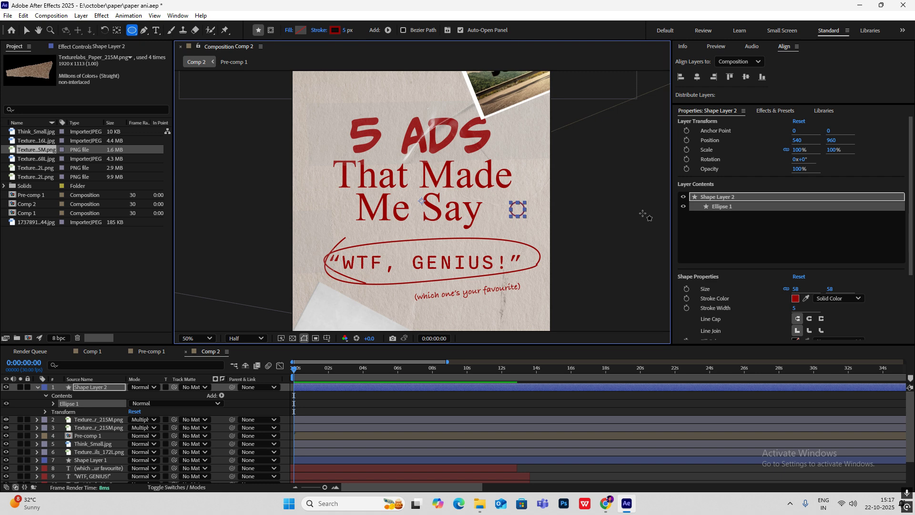
pyautogui.hotkey('ctrl', 'alt', 'Home')
# Set the small circle's fill to the paper colour D1C8C1 sampled from the background.
pyautogui.click(300, 30)
pyautogui.moveTo(448, 178); pyautogui.dragTo(334, 130)
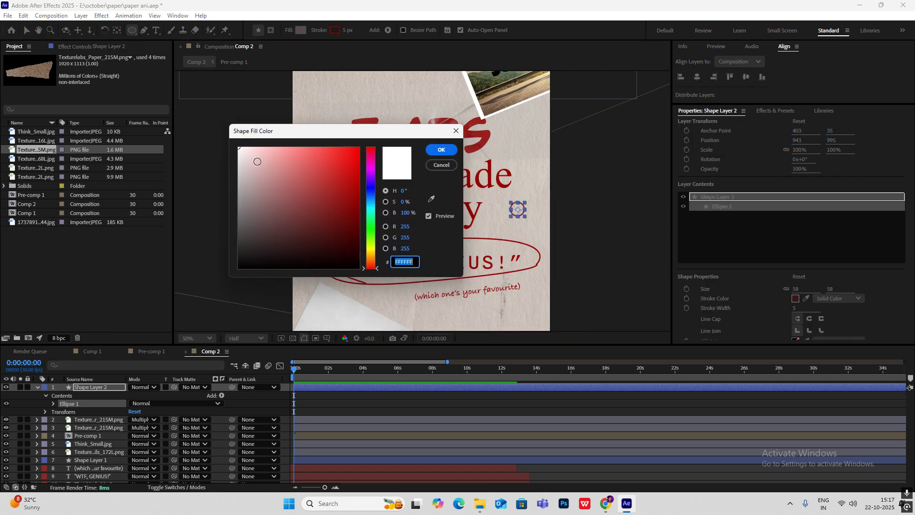
pyautogui.click(431, 199)
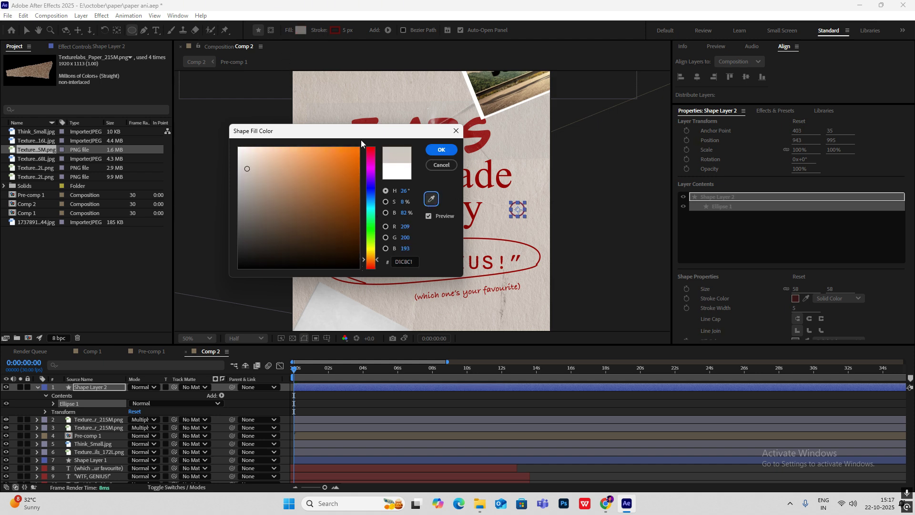
pyautogui.click(435, 150)
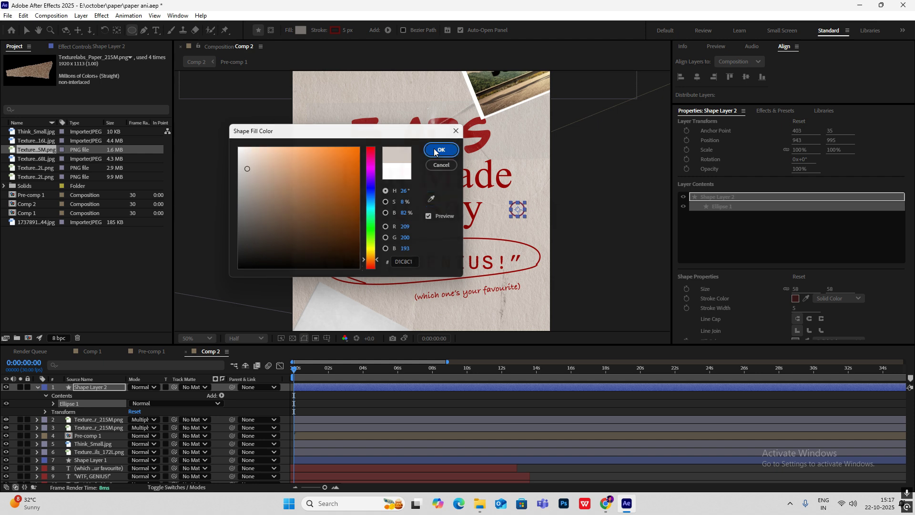
# Set the small circle's stroke to None and deselect the shape.
pyautogui.click(319, 30)
pyautogui.click(408, 225)
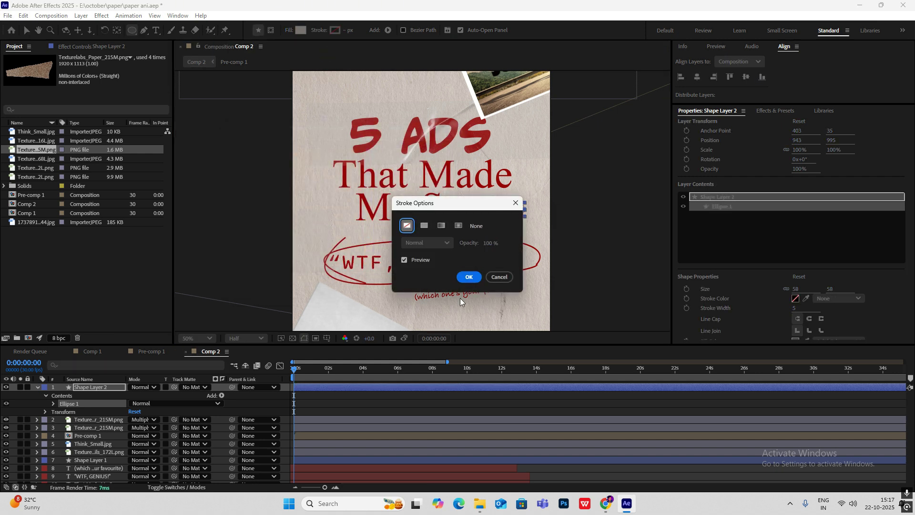
pyautogui.click(469, 277)
pyautogui.press('v')
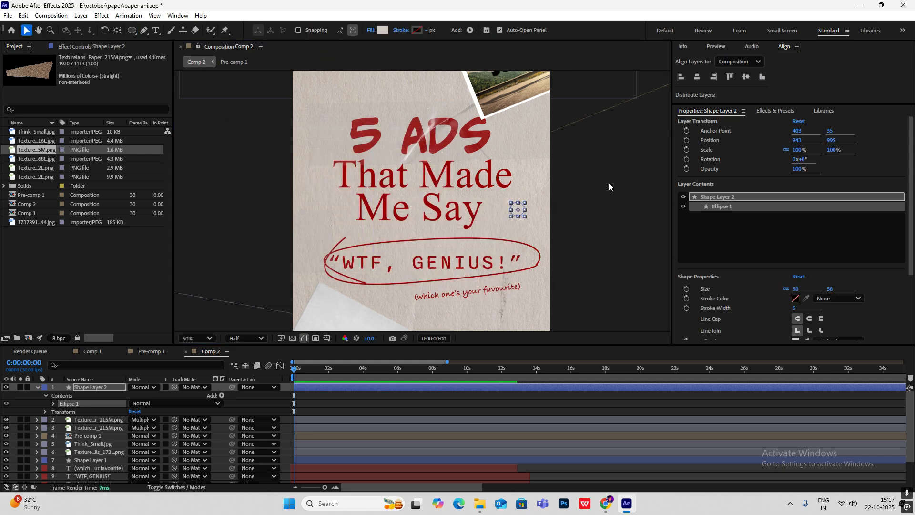
pyautogui.click(628, 198)
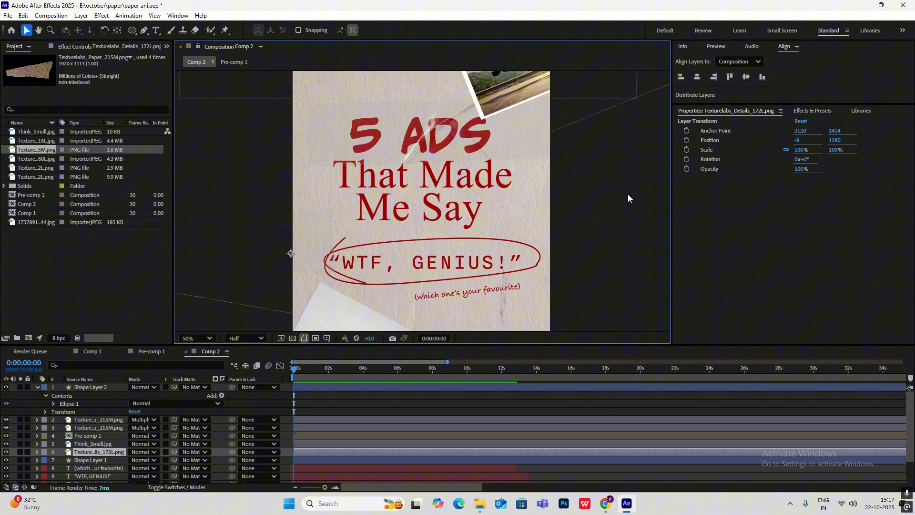
# Set the small circle's fill to grey 979797 and move it towards the composition's right edge, at position 1013, 995.
pyautogui.click(38, 387)
pyautogui.click(88, 387)
pyautogui.click(381, 31)
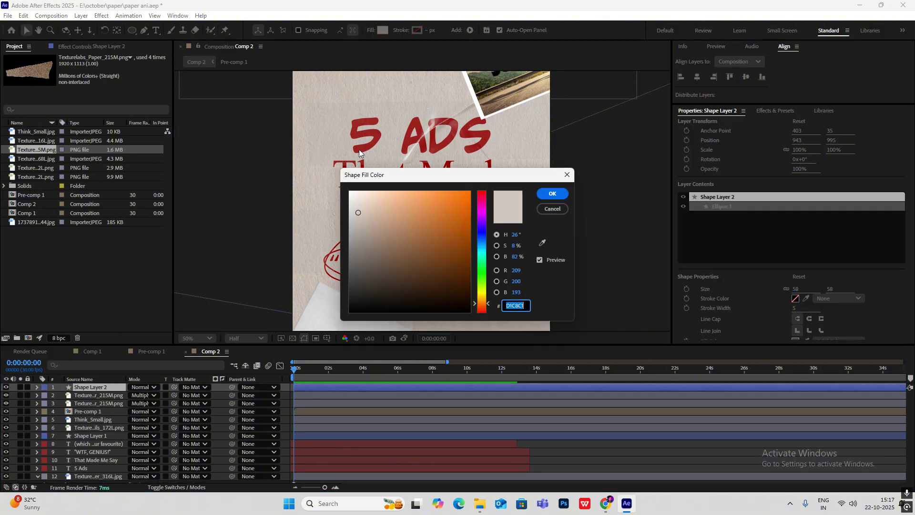
pyautogui.moveTo(381, 178); pyautogui.dragTo(232, 134)
pyautogui.click(198, 190)
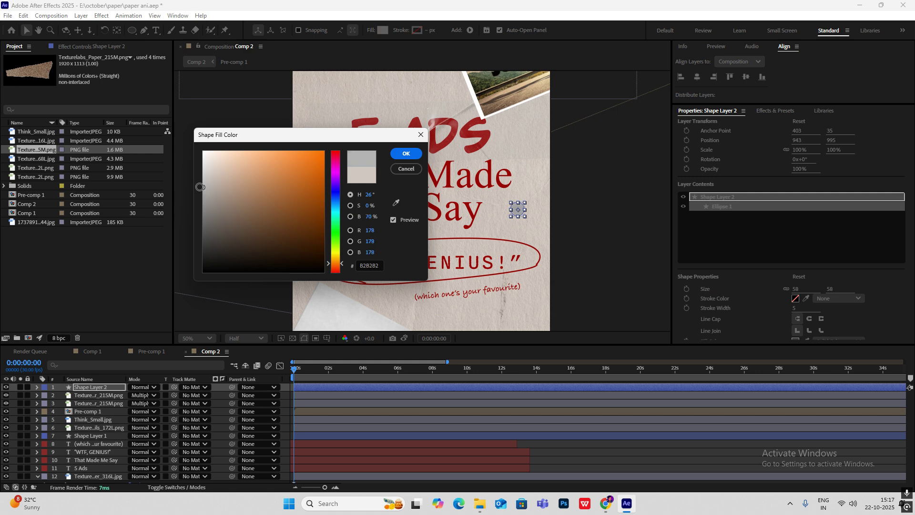
pyautogui.press('Return')
pyautogui.click(522, 219)
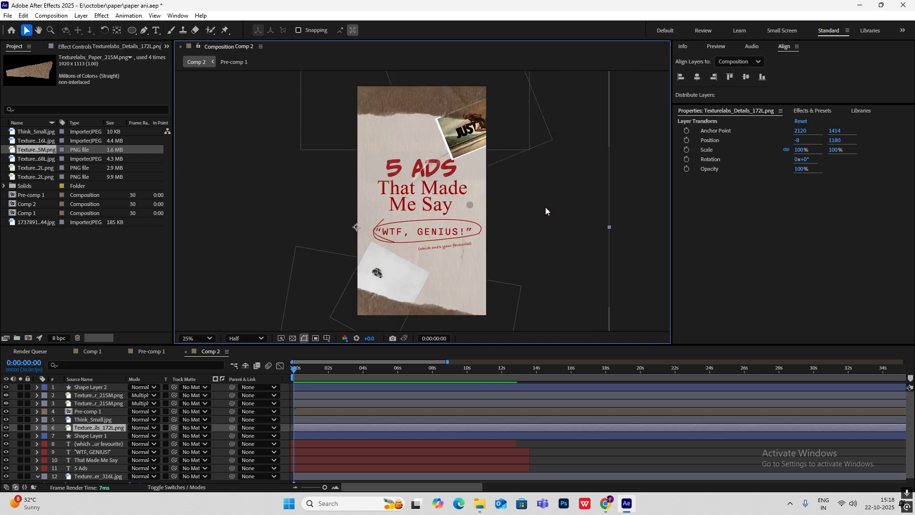
pyautogui.click(103, 388)
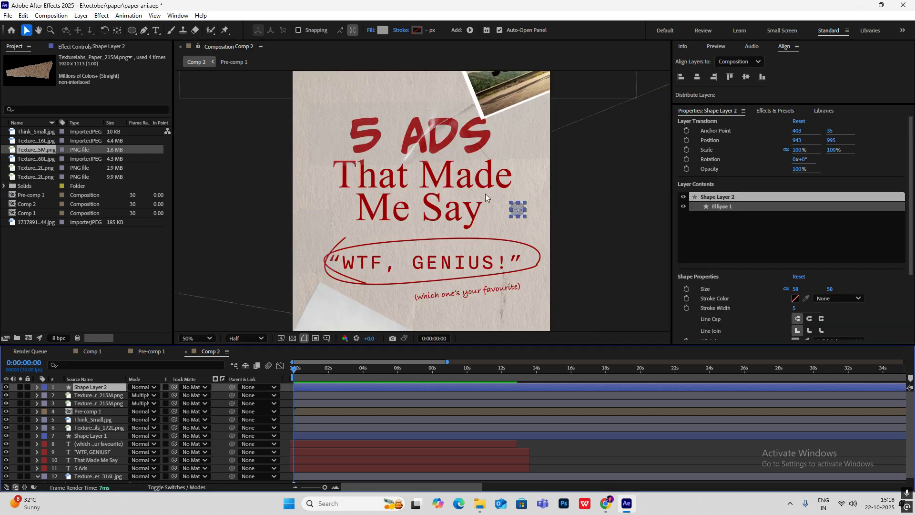
pyautogui.hotkey('ctrl', 'shift', 'a')
# Draw a right-pointing arrowhead path inside the grey circle with the Pen tool, using a darker grey fill.
pyautogui.click(144, 31)
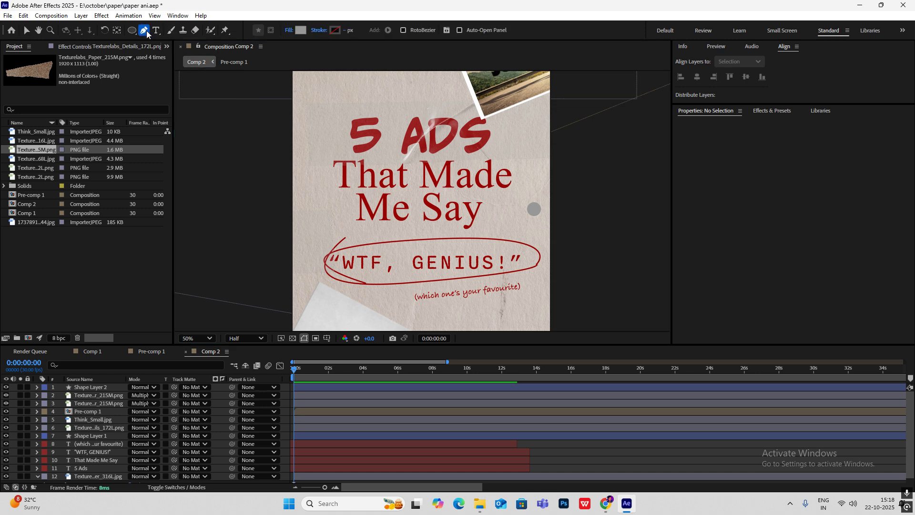
pyautogui.click(304, 31)
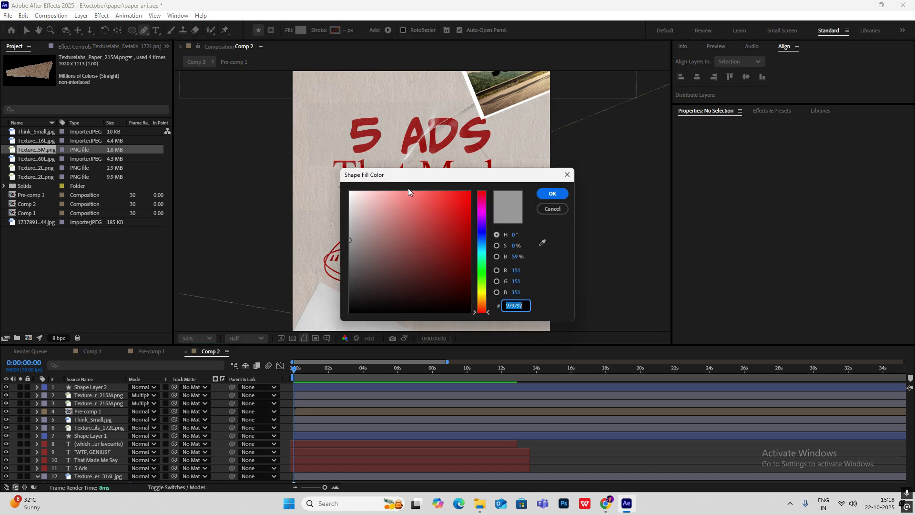
pyautogui.moveTo(347, 251); pyautogui.dragTo(339, 261)
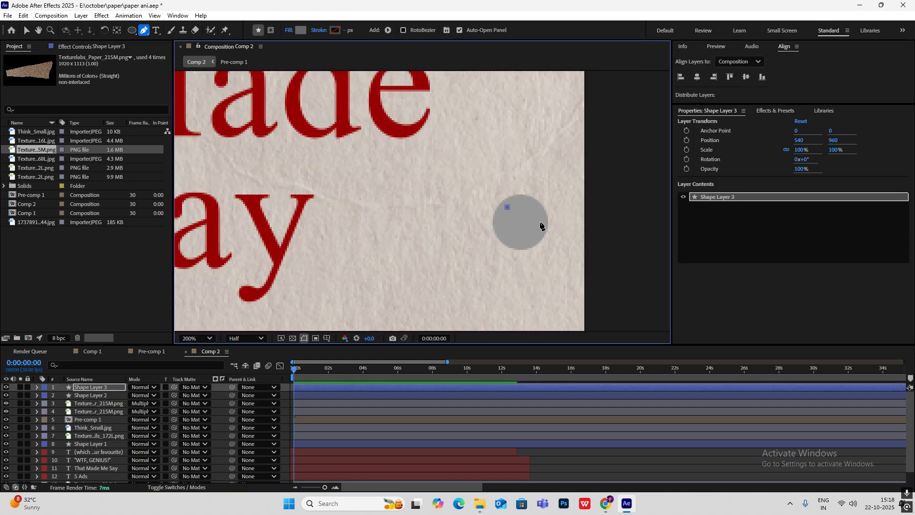
pyautogui.click(540, 222)
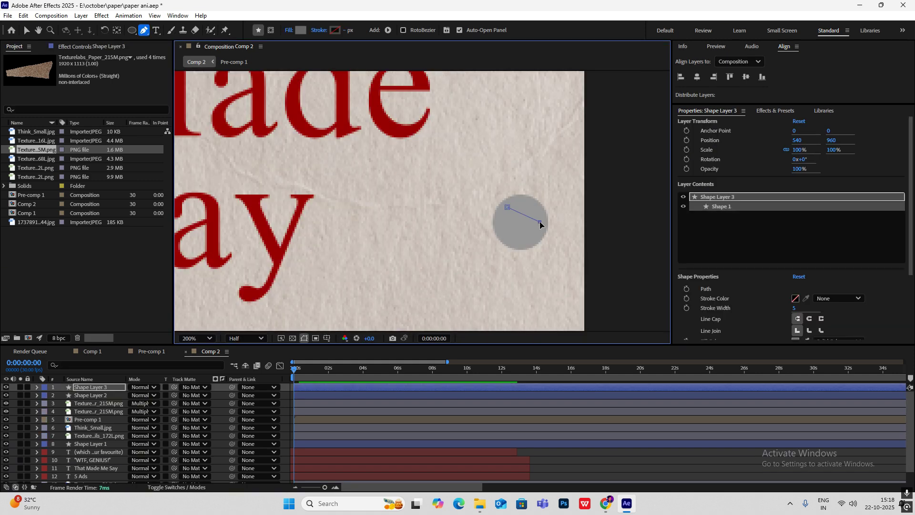
pyautogui.click(507, 238)
pyautogui.click(507, 208)
# Give the arrowhead path a solid 5 px stroke and set its fill to None.
pyautogui.click(319, 30)
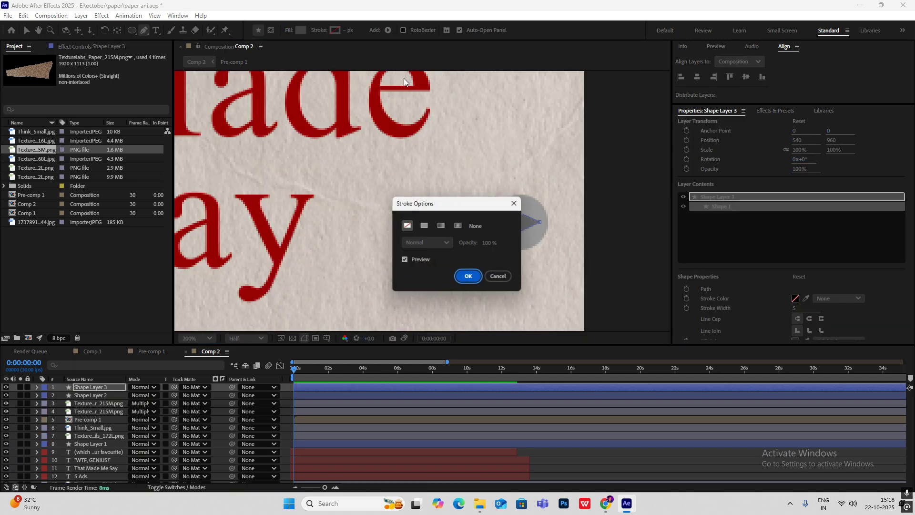
pyautogui.click(468, 273)
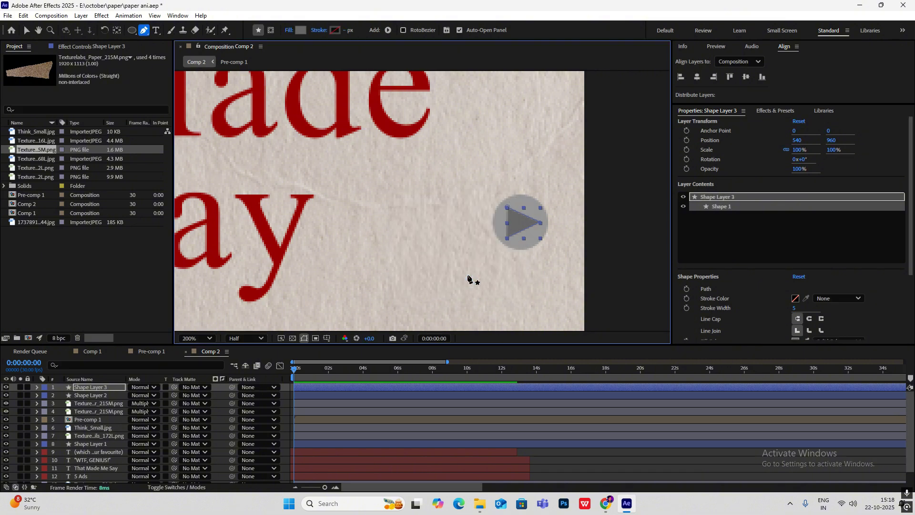
pyautogui.click(319, 30)
pyautogui.click(424, 225)
pyautogui.click(468, 276)
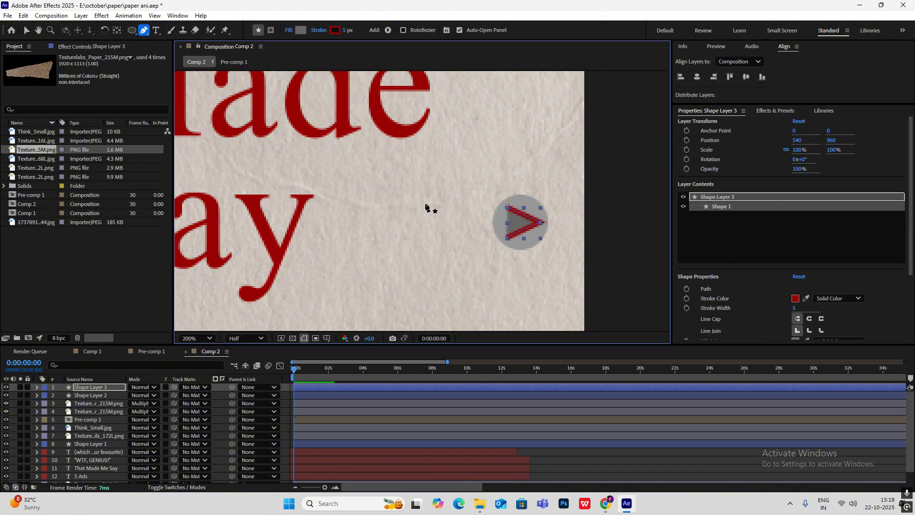
pyautogui.click(290, 31)
pyautogui.click(406, 225)
pyautogui.click(468, 275)
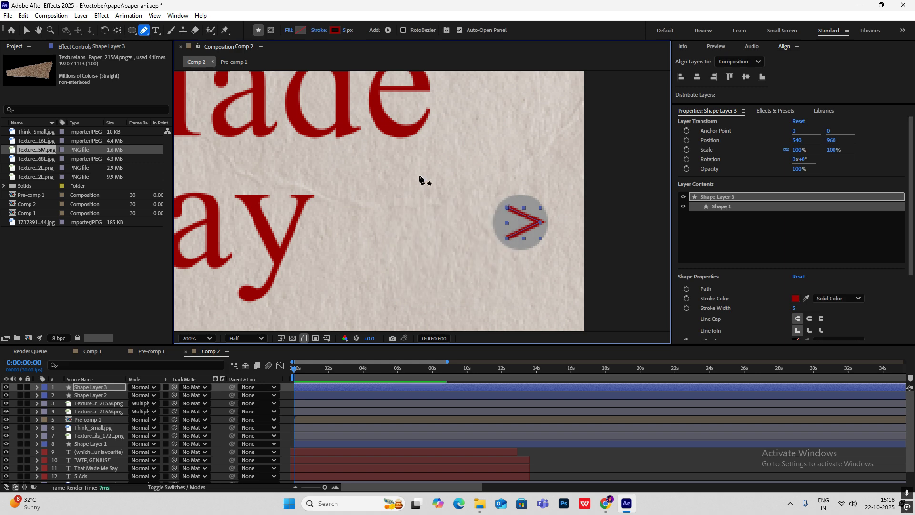
# Set the arrowhead's stroke colour to dark grey 4A4A4A and scale its layer to 80%.
pyautogui.click(335, 30)
pyautogui.moveTo(490, 170); pyautogui.dragTo(380, 152)
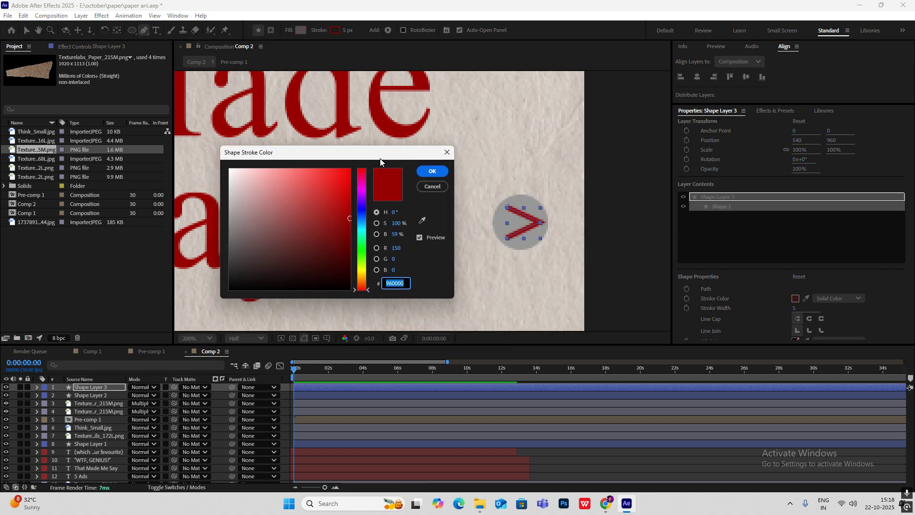
pyautogui.click(423, 219)
pyautogui.click(521, 220)
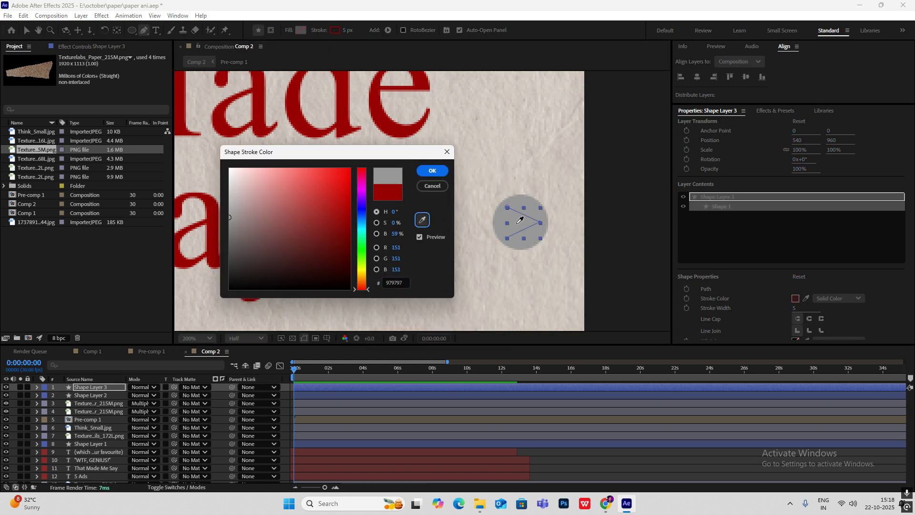
pyautogui.moveTo(232, 218); pyautogui.dragTo(229, 255)
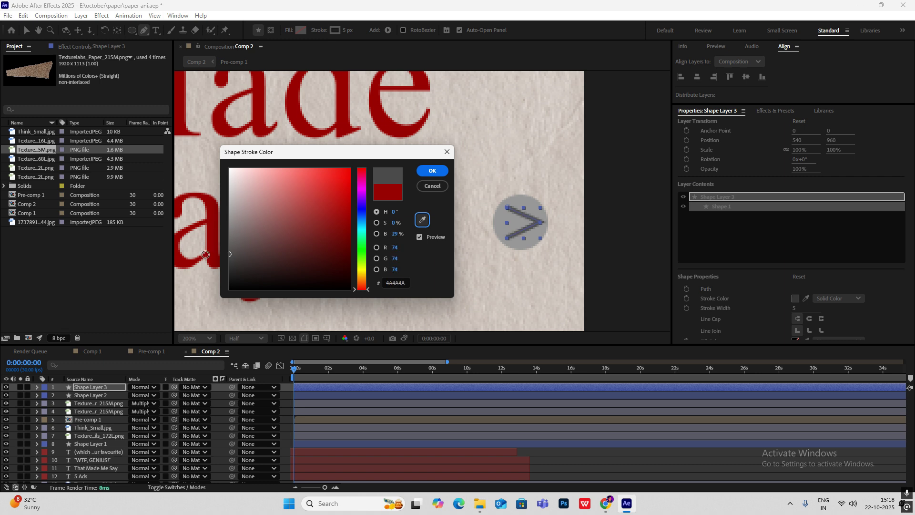
pyautogui.click(432, 171)
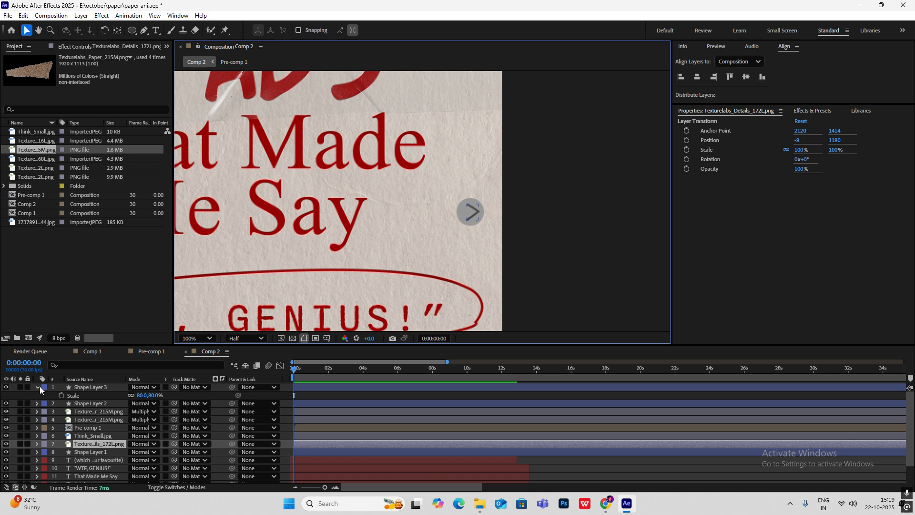
pyautogui.click(38, 387)
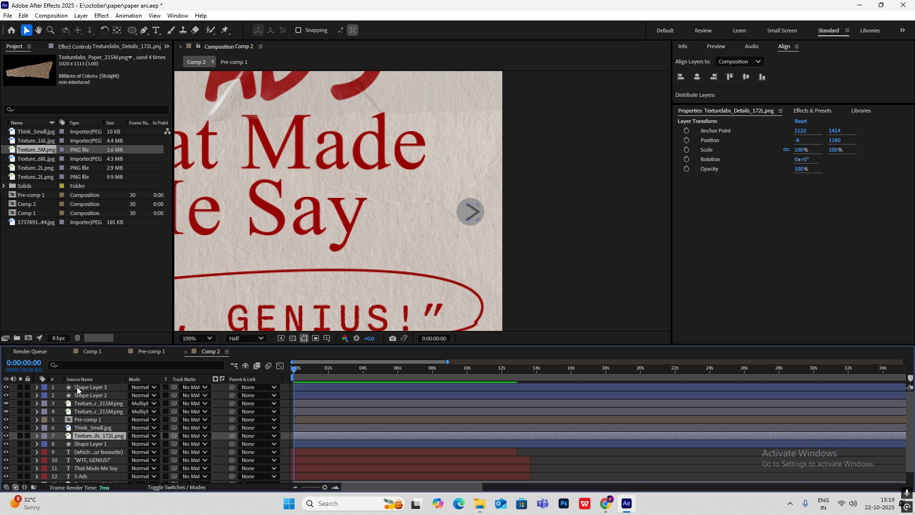
# Set the grey circle layer's opacity to 43%.
pyautogui.click(89, 395)
pyautogui.press('t')
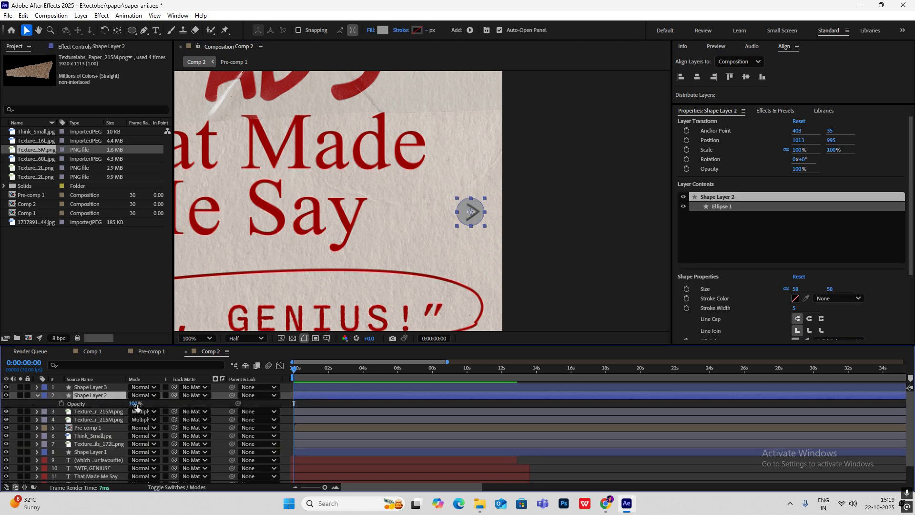
pyautogui.moveTo(137, 405); pyautogui.dragTo(114, 405)
pyautogui.click(570, 243)
pyautogui.scroll(-1, 474, 223)
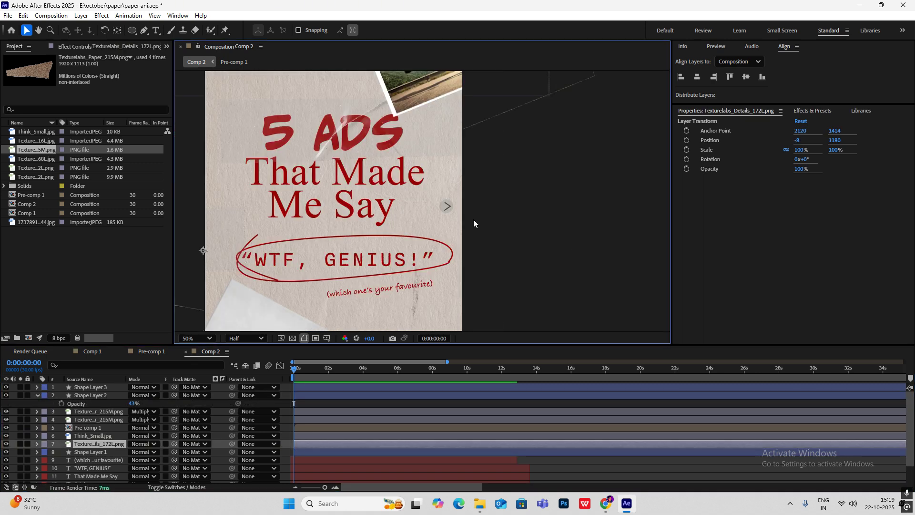
pyautogui.scroll(-1, 485, 223)
pyautogui.scroll(4, 483, 223)
pyautogui.scroll(-3, 410, 219)
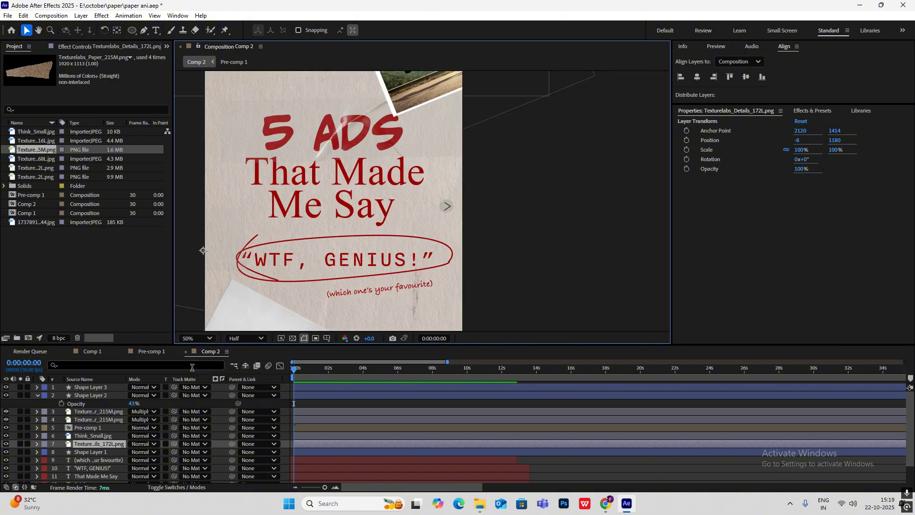
pyautogui.click(38, 396)
# Apply the Drop Shadow effect to the grey circle layer, with distance 6 and softness 3.
pyautogui.click(37, 395)
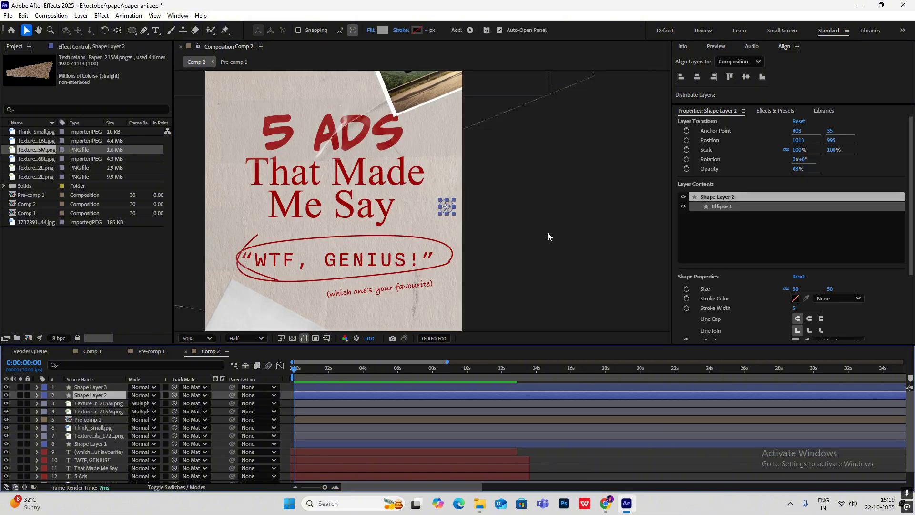
pyautogui.click(765, 111)
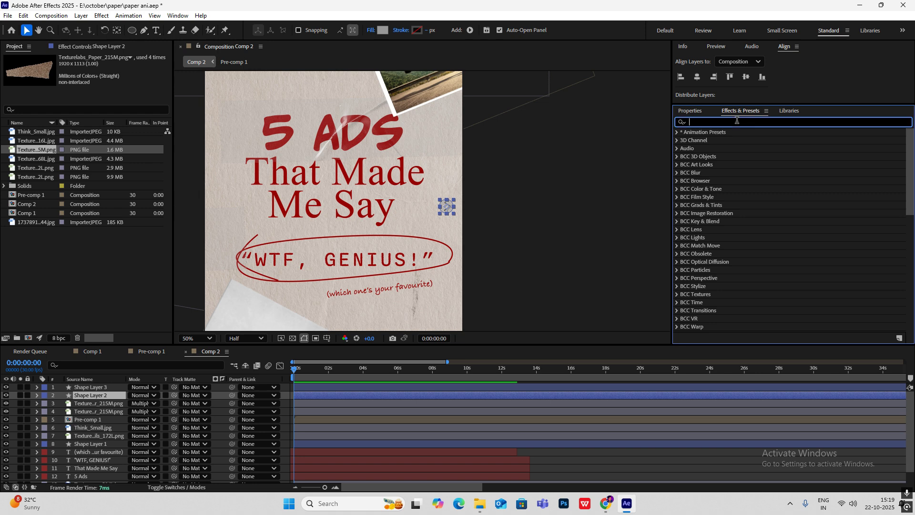
pyautogui.write('drop')
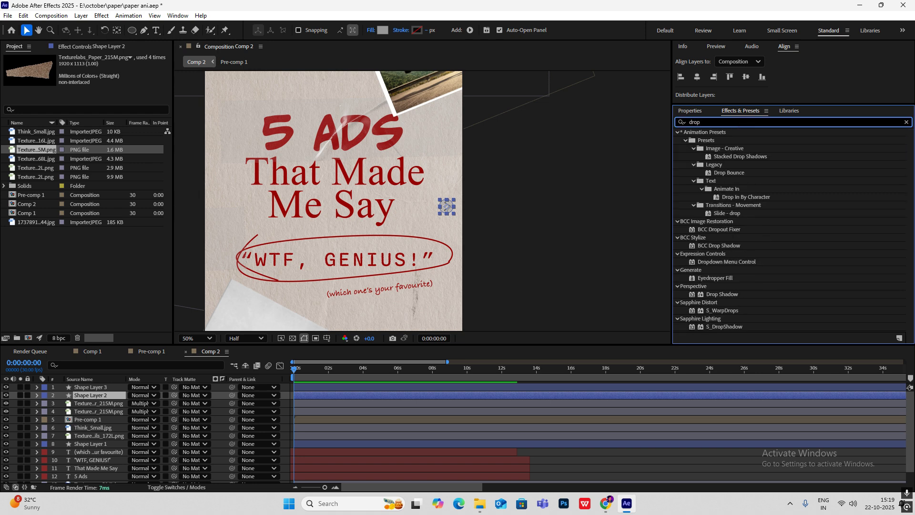
pyautogui.write(' sha')
pyautogui.moveTo(722, 189); pyautogui.dragTo(96, 395)
pyautogui.press('/')
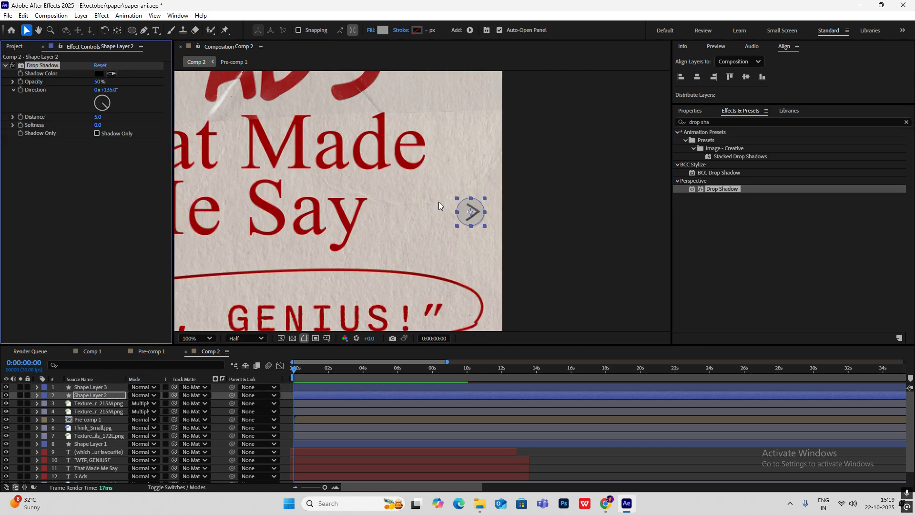
pyautogui.click(562, 228)
pyautogui.press(',')
pyautogui.press(',')
pyautogui.press(',')
pyautogui.press(',')
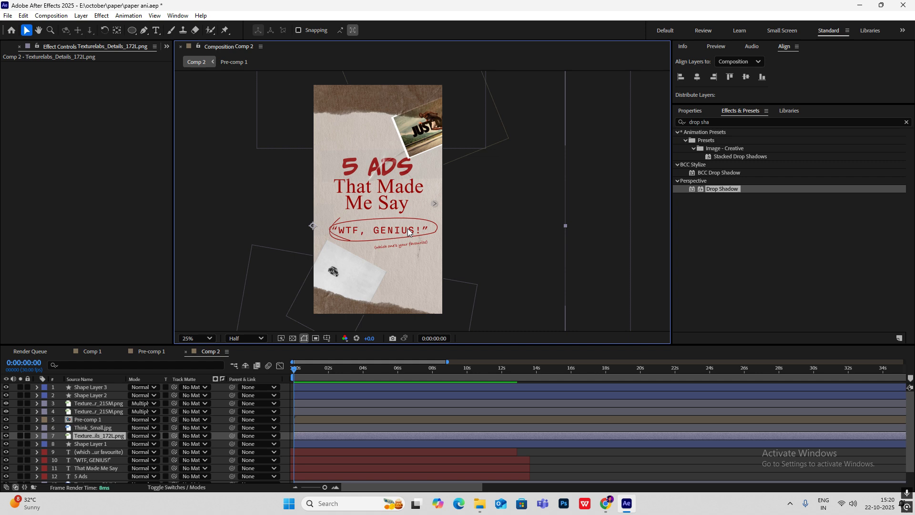
# Pre-compose the arrowhead and grey circle shape layers into a new composition named "right button".
pyautogui.click(92, 394)
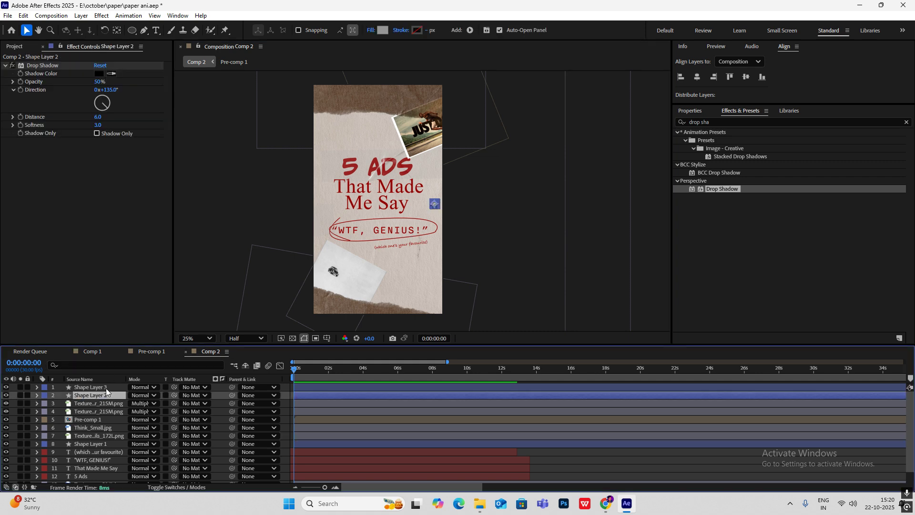
pyautogui.keyDown('ctrl'); pyautogui.click(106, 388); pyautogui.keyUp('ctrl')
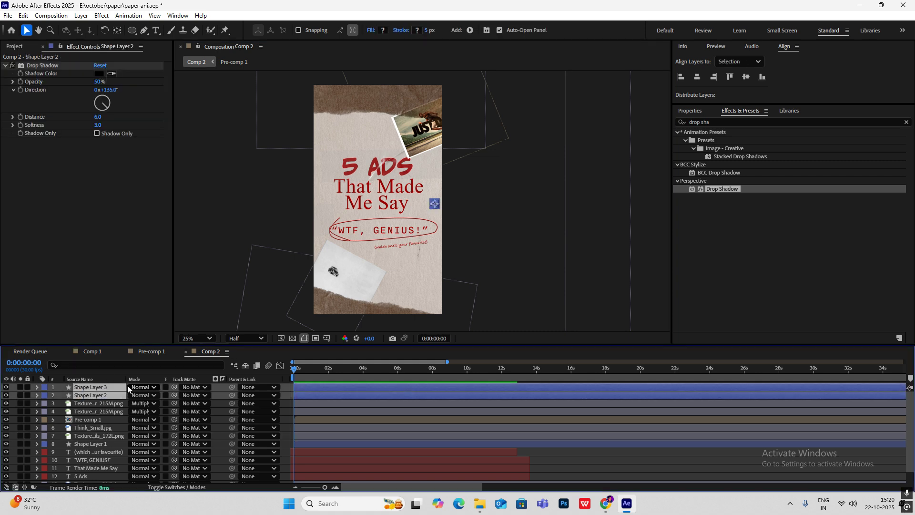
pyautogui.hotkey('ctrl', 'shift', 'c')
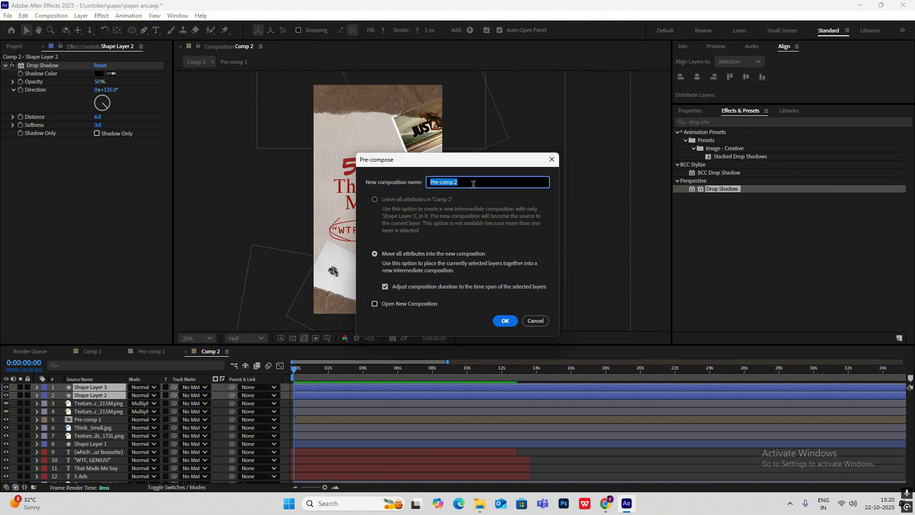
pyautogui.write('right button')
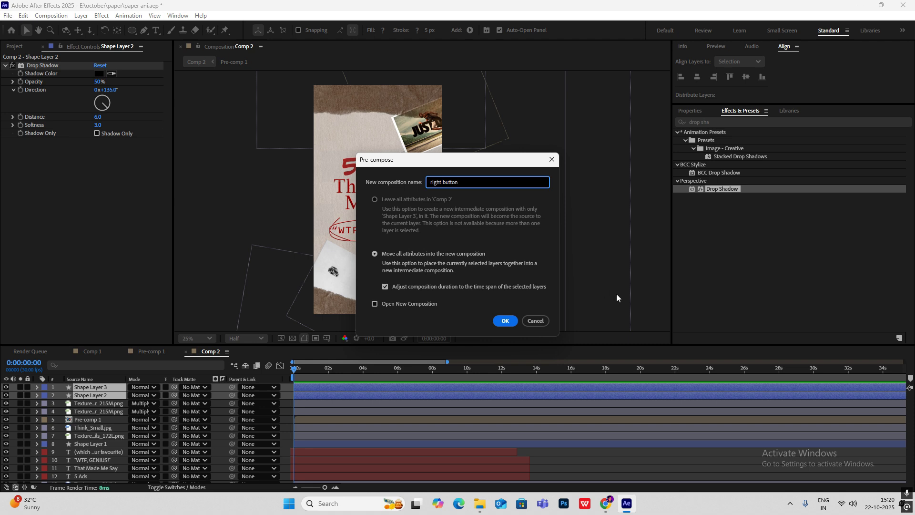
pyautogui.click(505, 320)
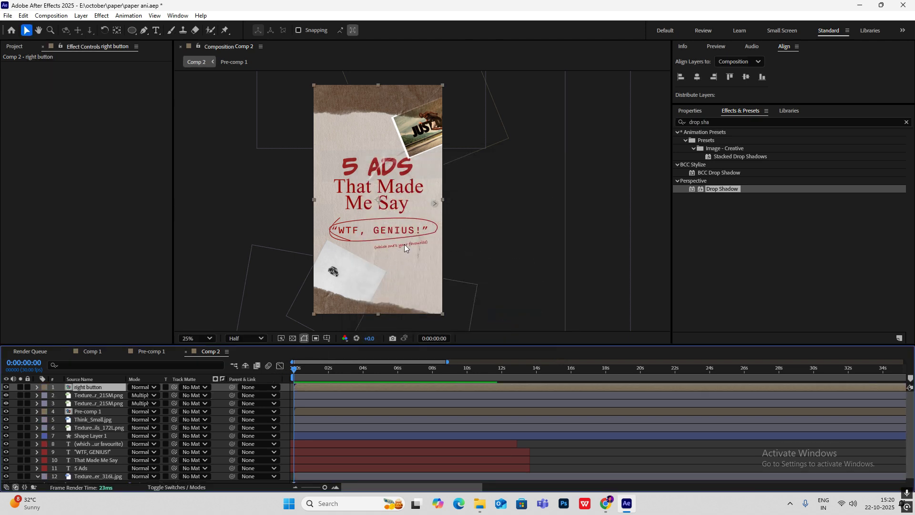
# Duplicate the right button layer, rotate the copy to -179° and position its arrow at the design's left edge, opposite the original.
pyautogui.hotkey('ctrl', 'd')
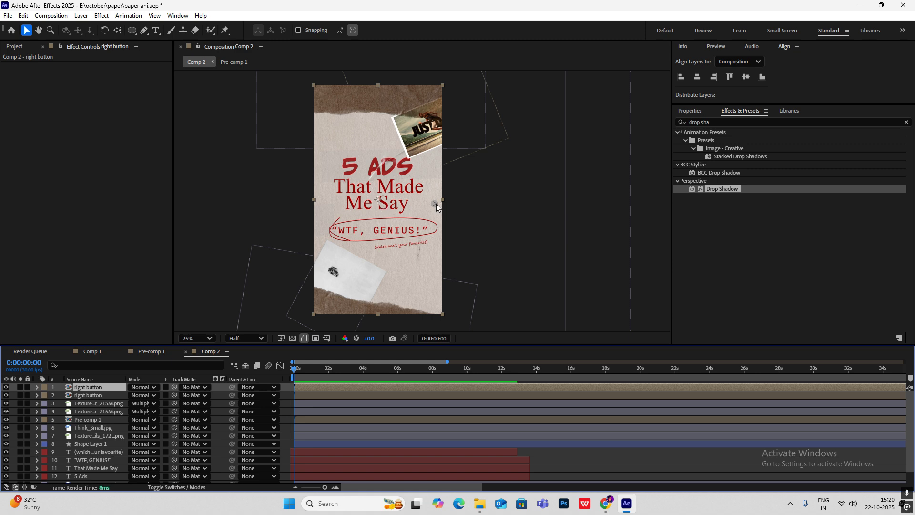
pyautogui.moveTo(436, 204); pyautogui.dragTo(322, 210)
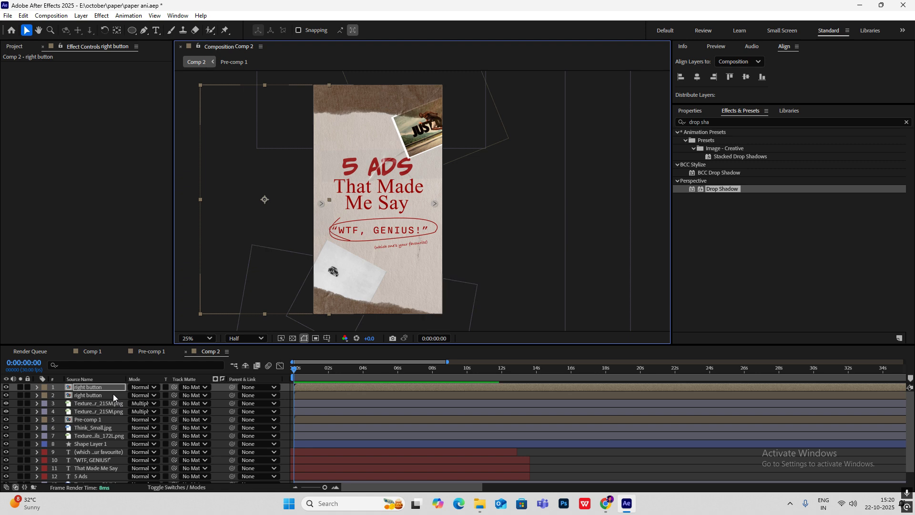
pyautogui.press('r')
pyautogui.moveTo(140, 395); pyautogui.dragTo(54, 393)
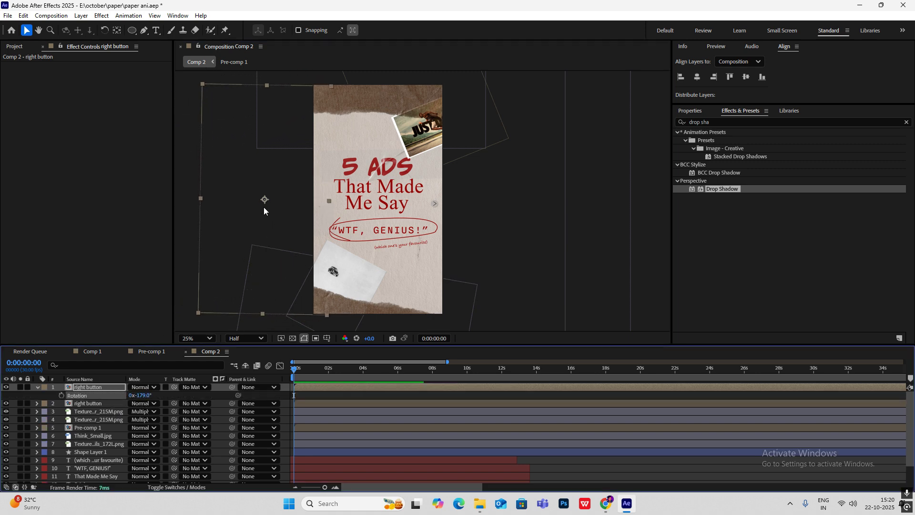
pyautogui.moveTo(264, 210); pyautogui.dragTo(359, 221)
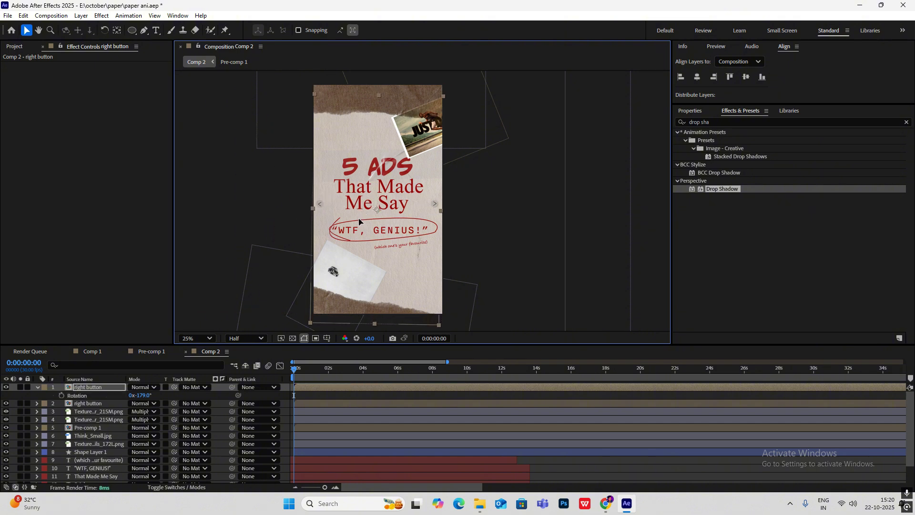
pyautogui.click(458, 297)
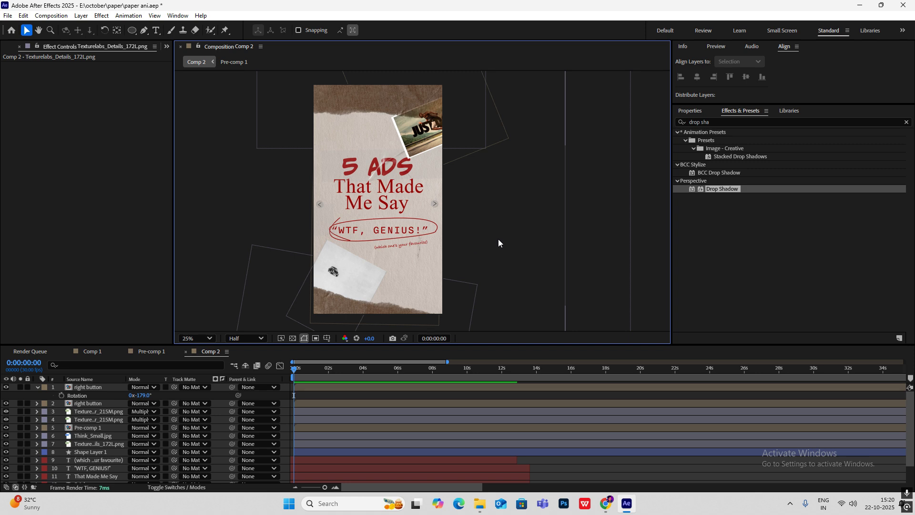
pyautogui.click(36, 387)
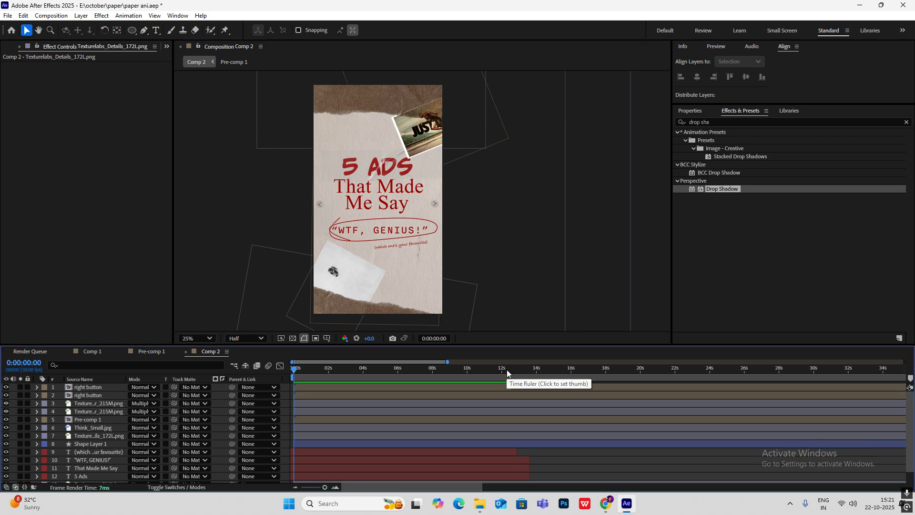
# Check the Instagram reference slide in Chrome, return to After Effects and collapse the background paper texture layer's properties.
pyautogui.click(606, 504)
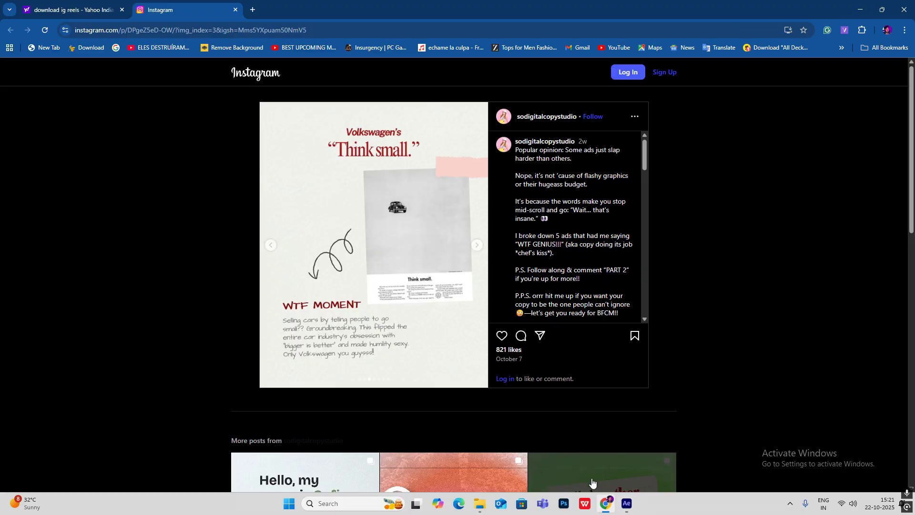
pyautogui.click(627, 504)
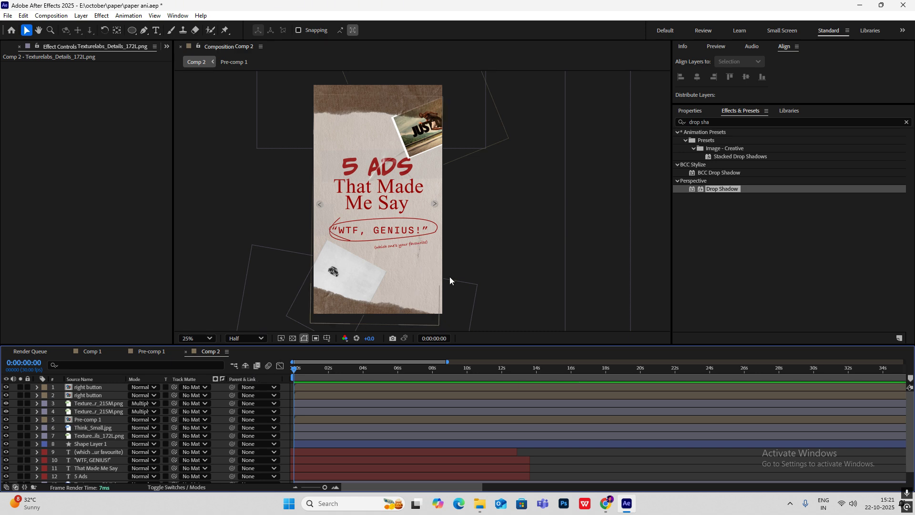
pyautogui.scroll(-2, 166, 429)
pyautogui.click(36, 471)
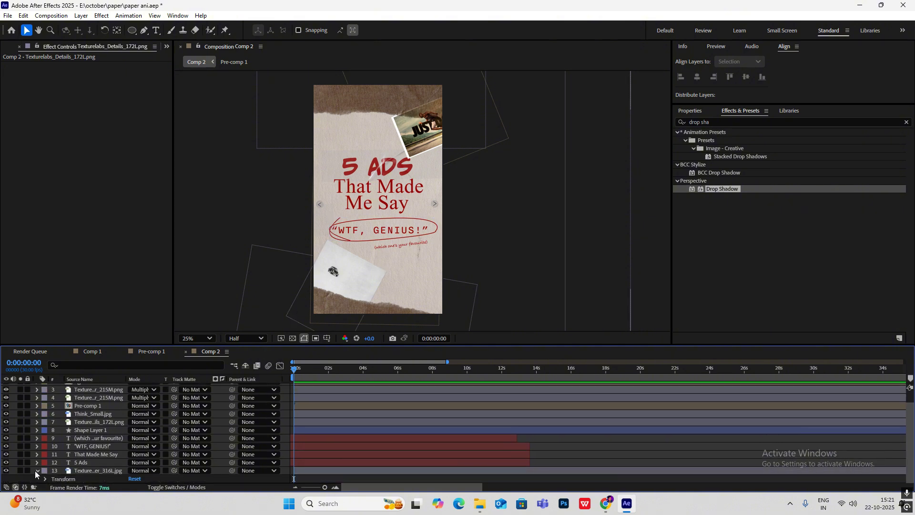
pyautogui.scroll(2, 116, 411)
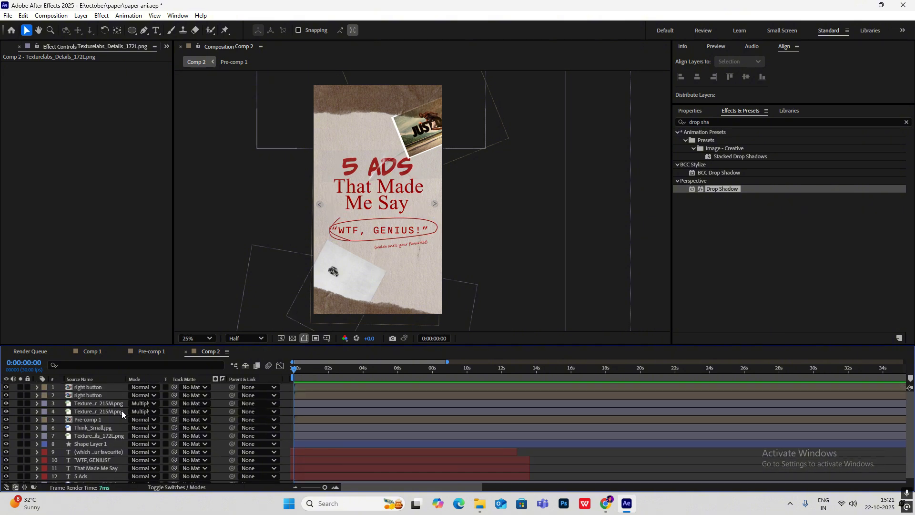
# Create a new adjustment layer in Comp 2 and place it above all other layers.
pyautogui.rightClick(114, 186)
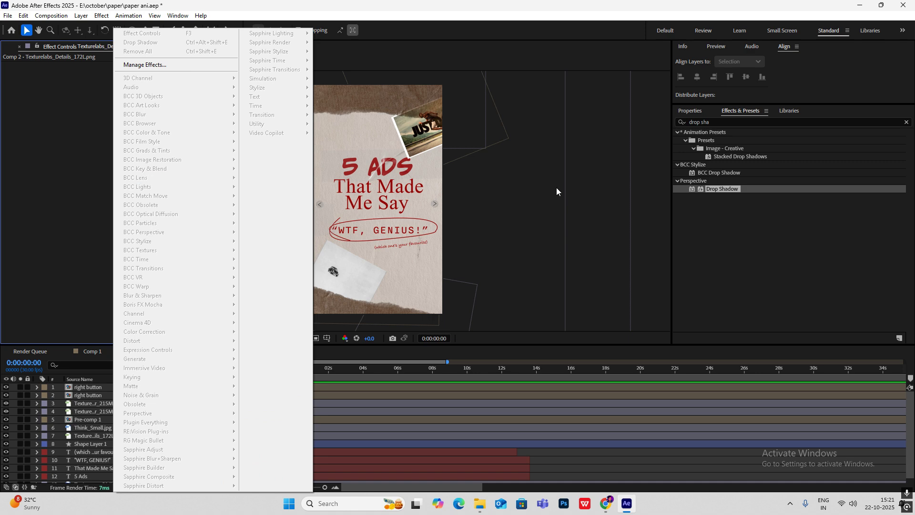
pyautogui.click(641, 187)
pyautogui.rightClick(642, 185)
pyautogui.moveTo(670, 194)
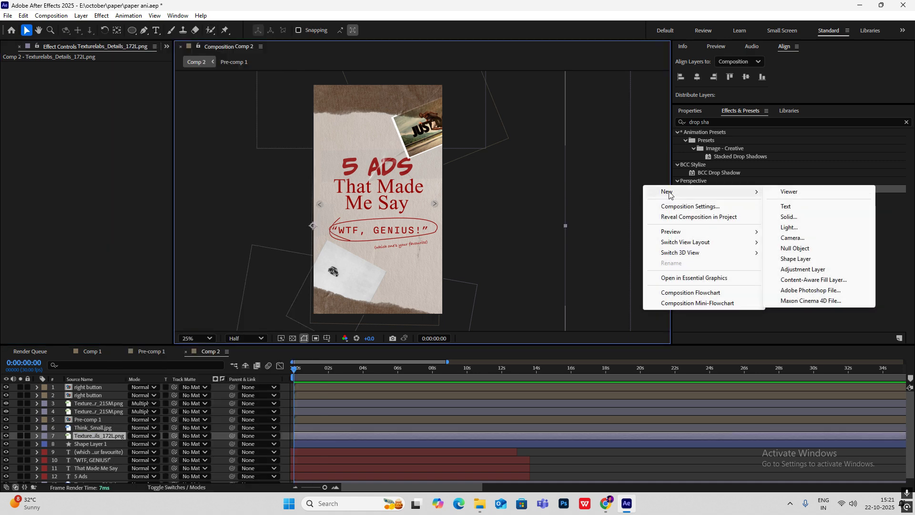
pyautogui.click(803, 269)
pyautogui.moveTo(104, 437); pyautogui.dragTo(106, 386)
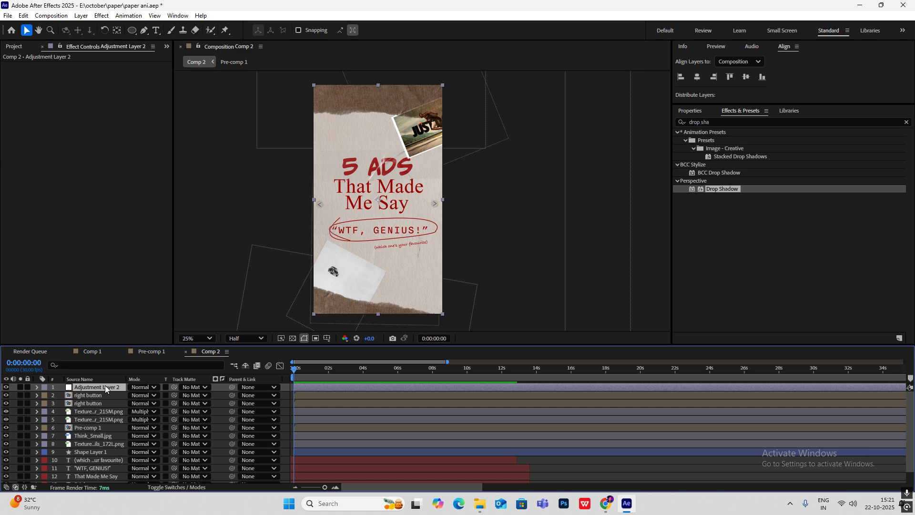
# Rename the new adjustment layer as "post pr".
pyautogui.doubleClick(115, 387)
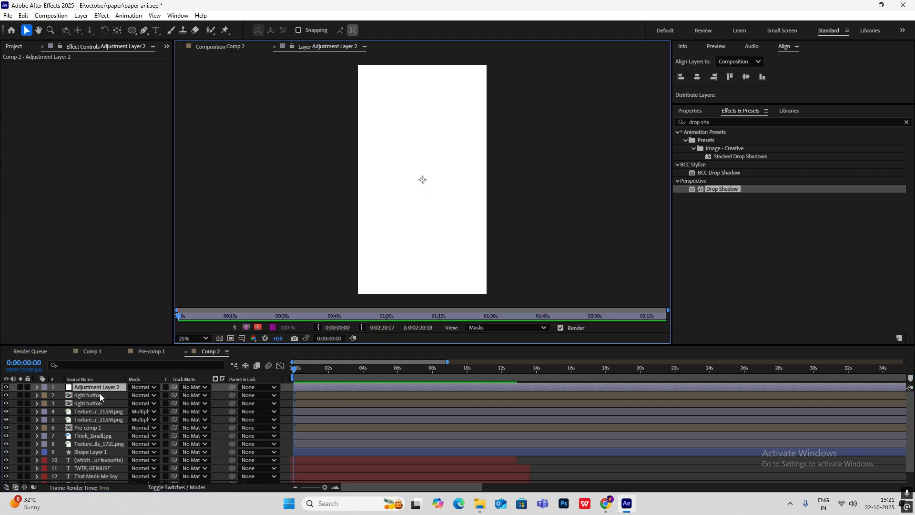
pyautogui.press('Return')
pyautogui.write('post pr')
pyautogui.click(127, 280)
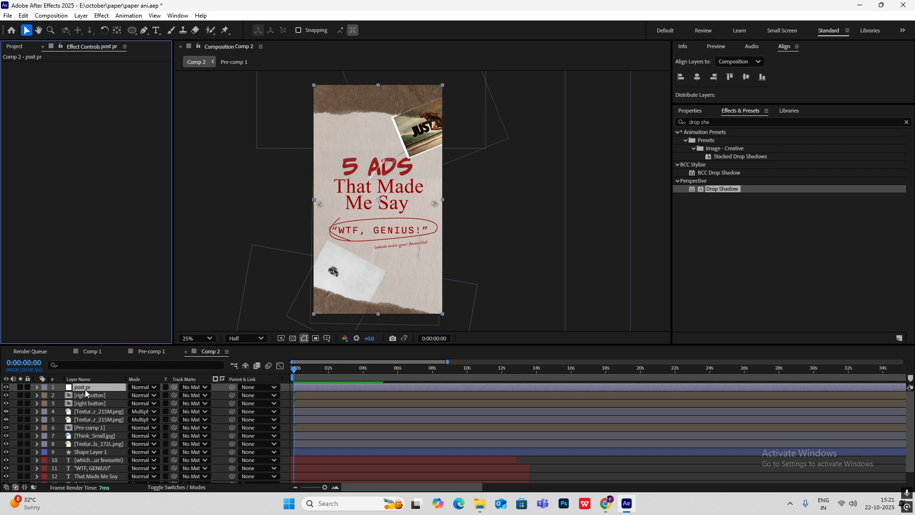
pyautogui.click(644, 219)
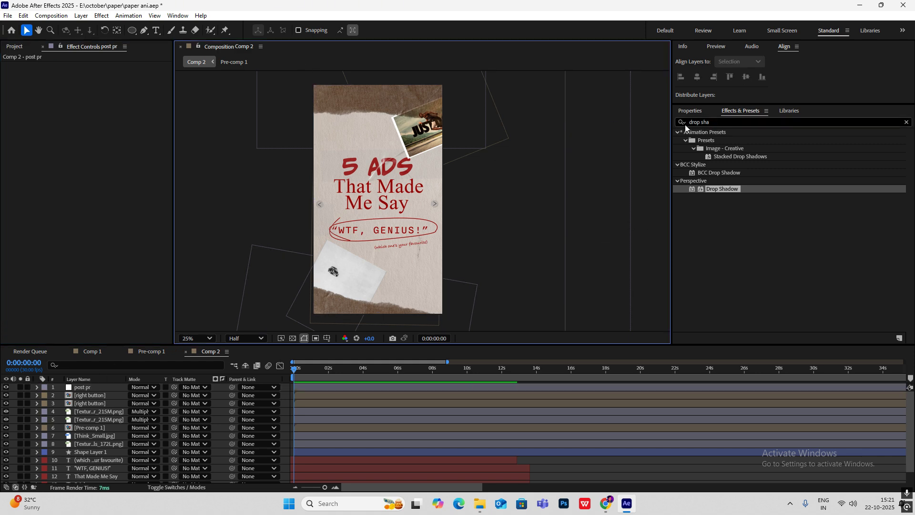
# Apply the Noise effect to the post pr layer, set its amount to 5% and preview the result.
pyautogui.click(907, 122)
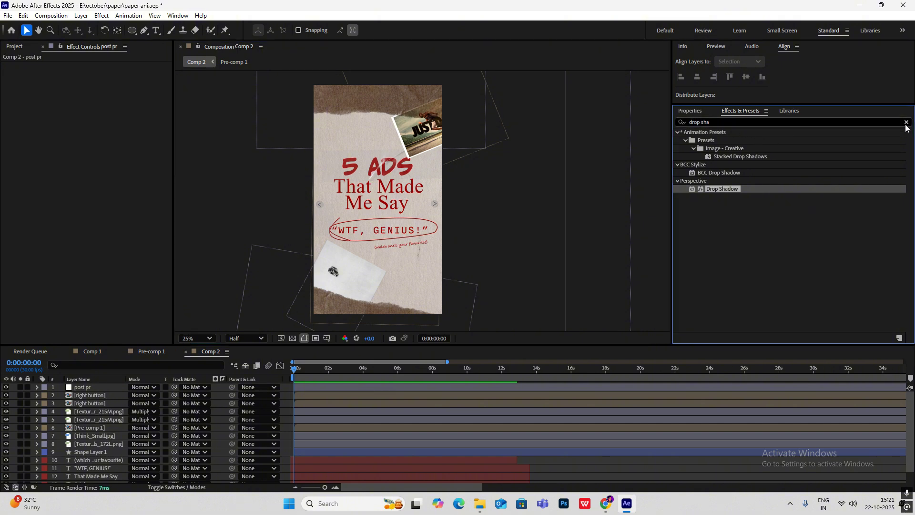
pyautogui.click(705, 120)
pyautogui.write('noise')
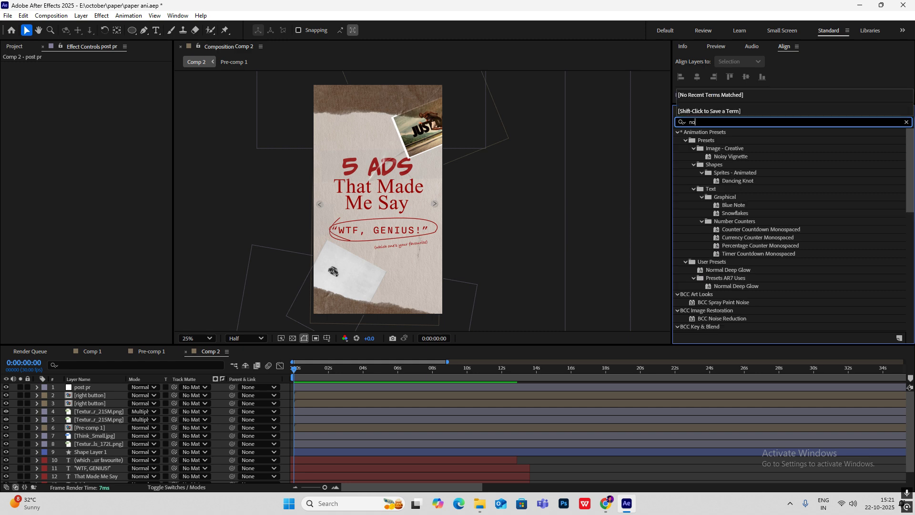
pyautogui.scroll(-5, 714, 230)
pyautogui.moveTo(712, 230); pyautogui.dragTo(102, 387)
pyautogui.scroll(4, 396, 193)
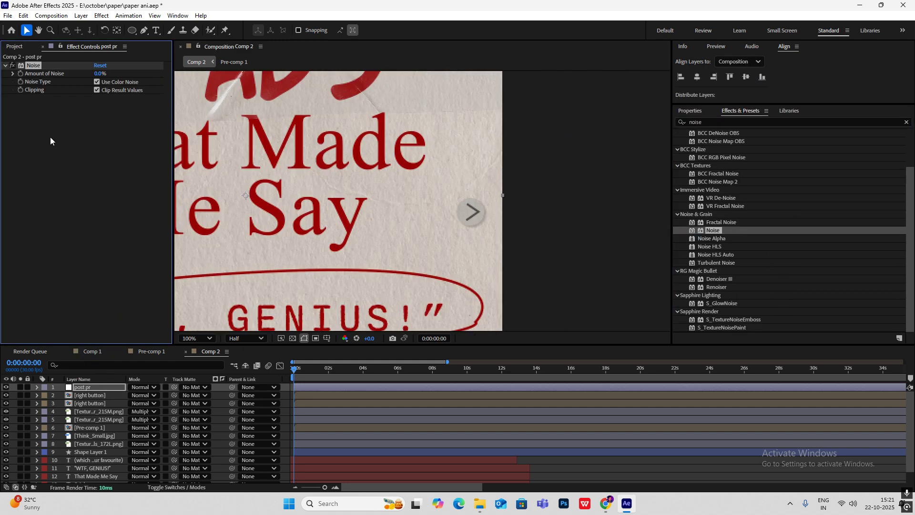
pyautogui.click(99, 74)
pyautogui.click(596, 185)
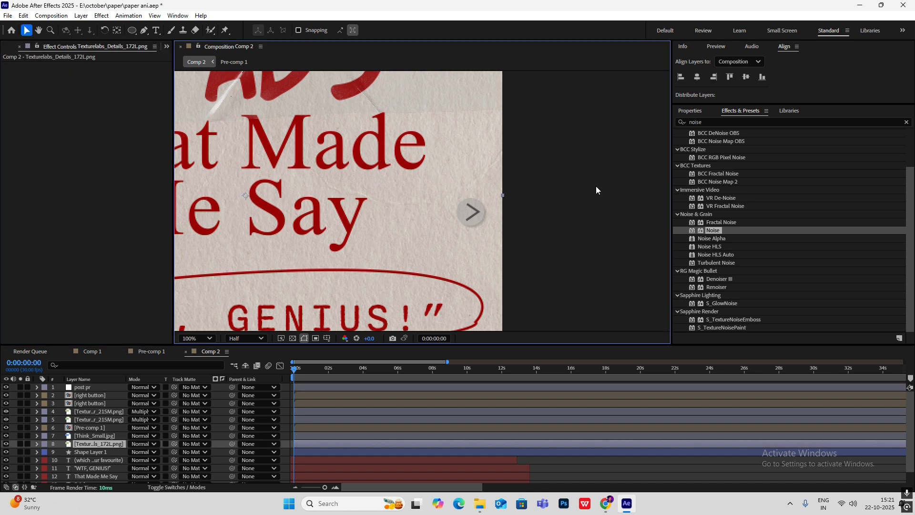
pyautogui.scroll(-4, 350, 194)
pyautogui.moveTo(296, 369)
pyautogui.mouseDown()
pyautogui.moveTo(380, 379)
pyautogui.moveTo(287, 378)
pyautogui.mouseUp()
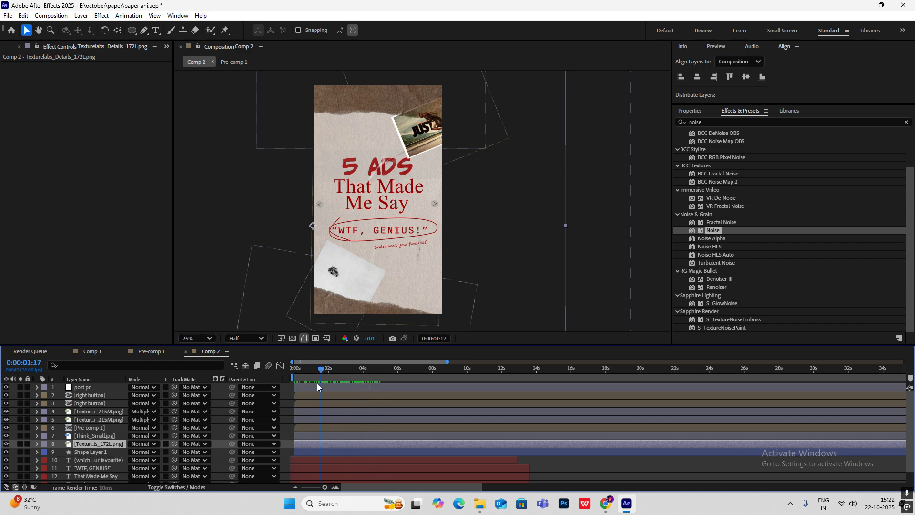
# Apply the Posterize Time effect to the post pr layer with a frame rate of 14 and preview it.
pyautogui.click(763, 122)
pyautogui.write('posteri')
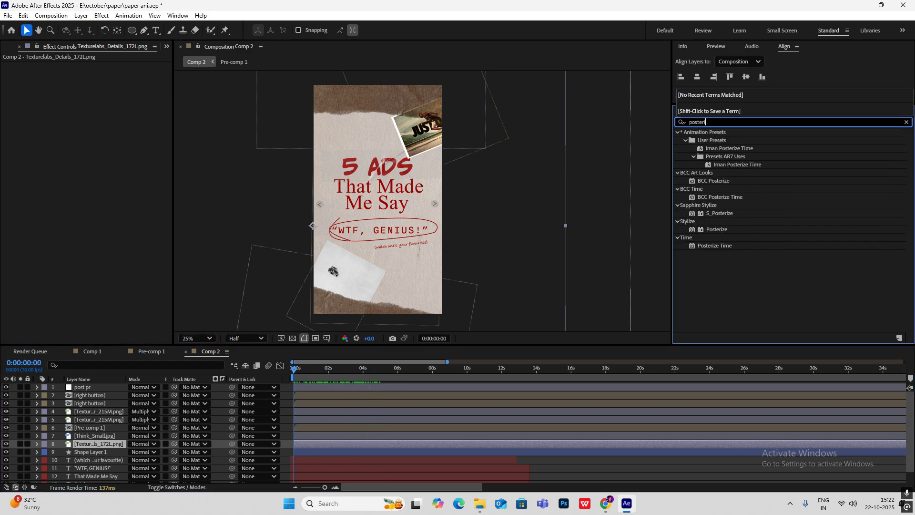
pyautogui.write('ze')
pyautogui.moveTo(715, 246); pyautogui.dragTo(115, 384)
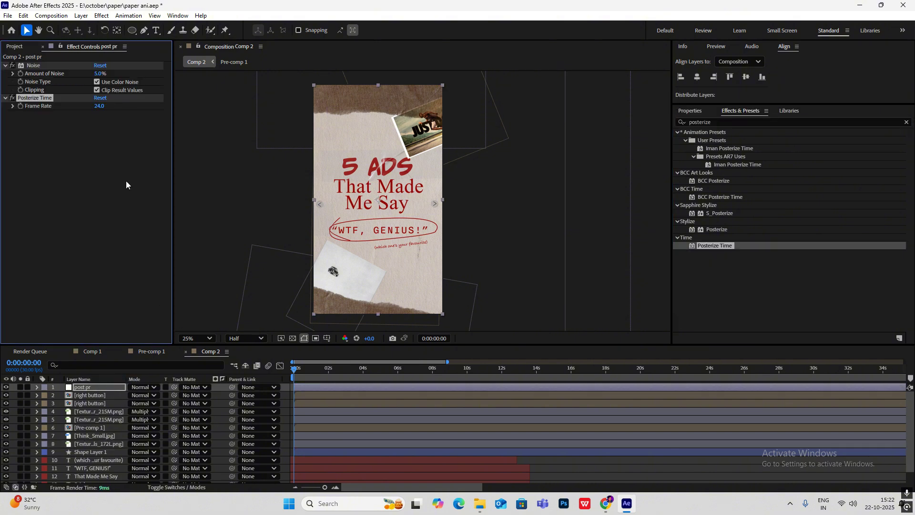
pyautogui.write('14')
pyautogui.press('Return')
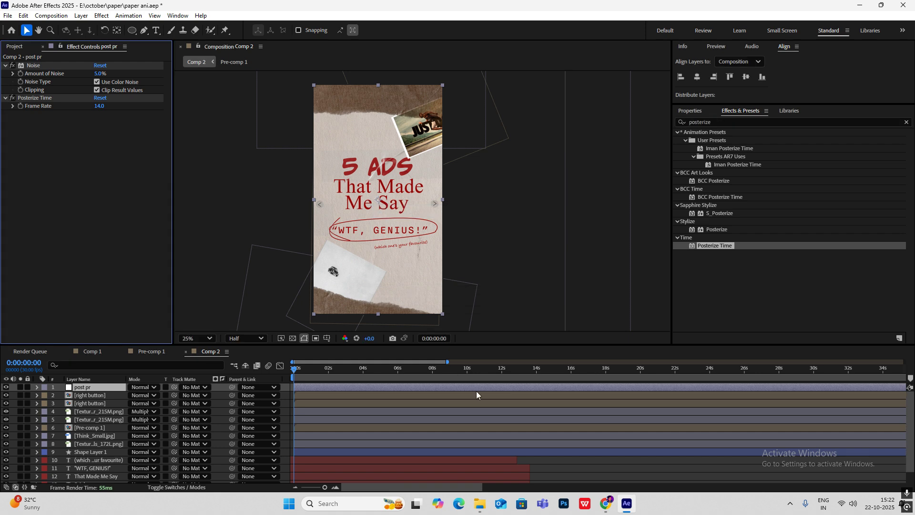
pyautogui.moveTo(284, 378)
pyautogui.mouseDown()
pyautogui.moveTo(357, 373)
pyautogui.moveTo(288, 375)
pyautogui.mouseUp()
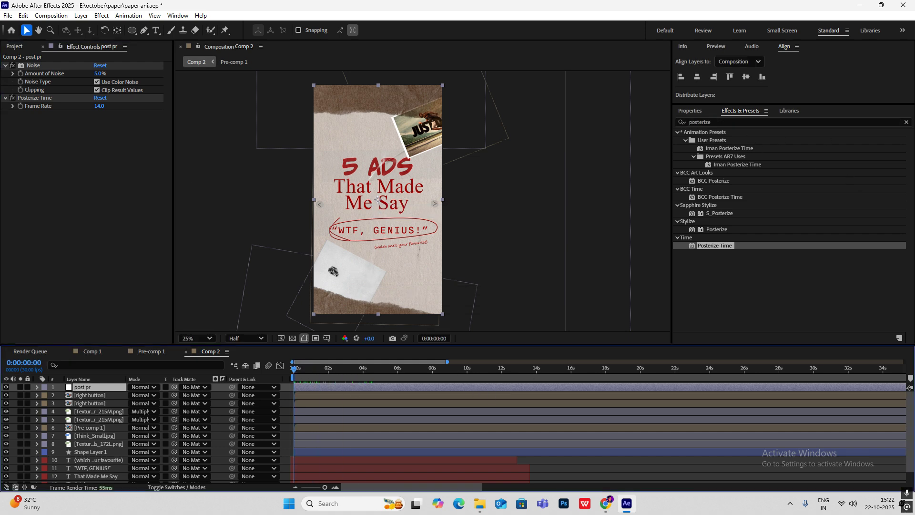
# Apply the "Best hand drawn effect" user preset to the post pr layer and expand its Overall Displacement settings.
pyautogui.click(906, 123)
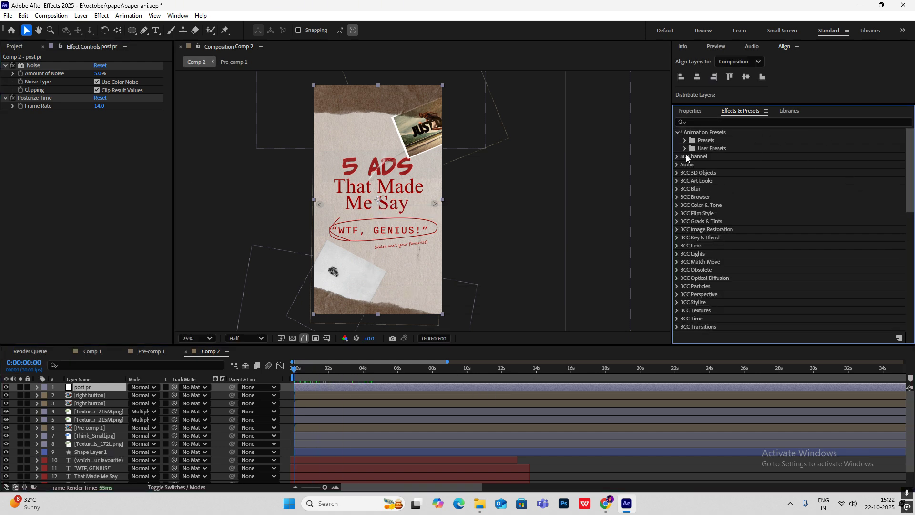
pyautogui.click(686, 149)
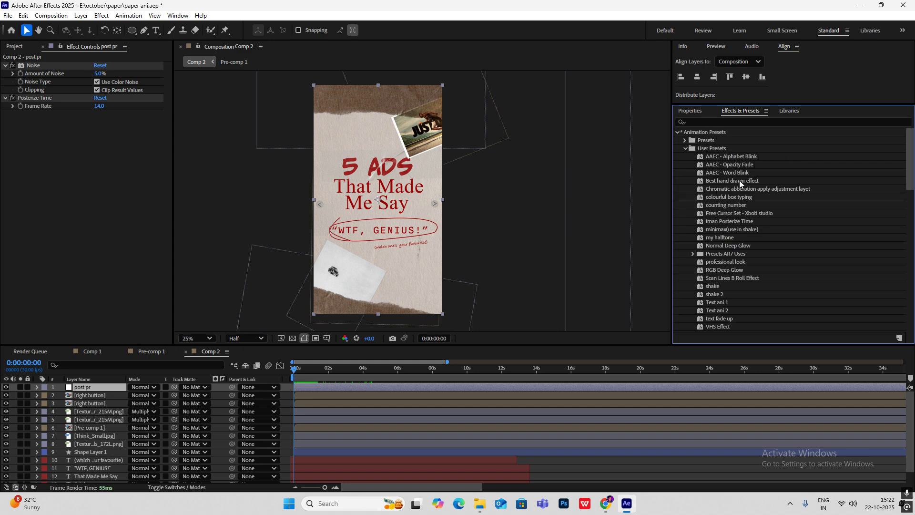
pyautogui.moveTo(728, 181); pyautogui.dragTo(77, 152)
pyautogui.click(5, 114)
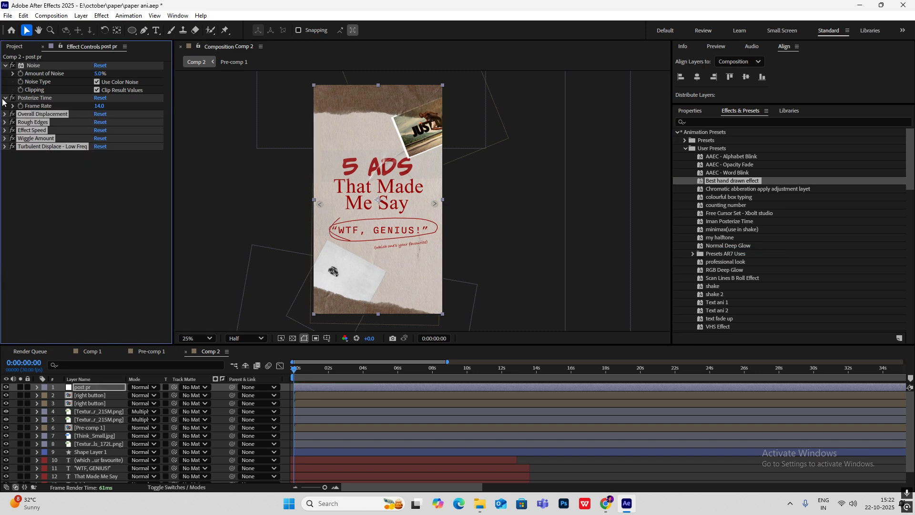
pyautogui.click(5, 97)
pyautogui.click(5, 66)
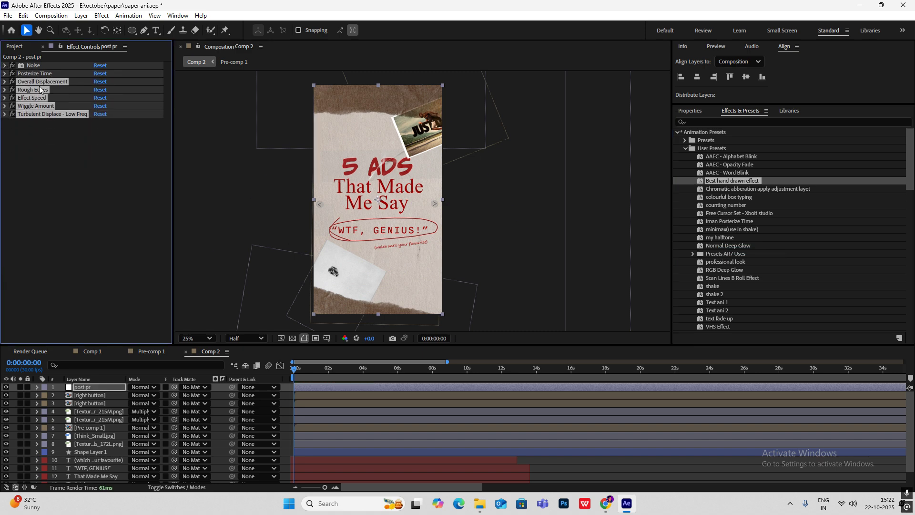
pyautogui.click(5, 81)
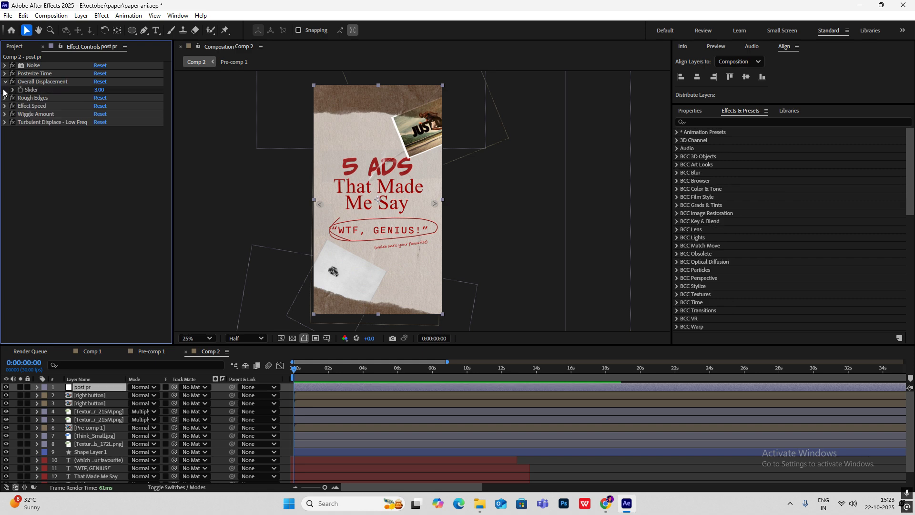
# Expand the post pr layer's Rough Edges, Effect Speed, Wiggle Amount and Turbulent Displace effects to examine their settings.
pyautogui.click(5, 98)
pyautogui.click(4, 114)
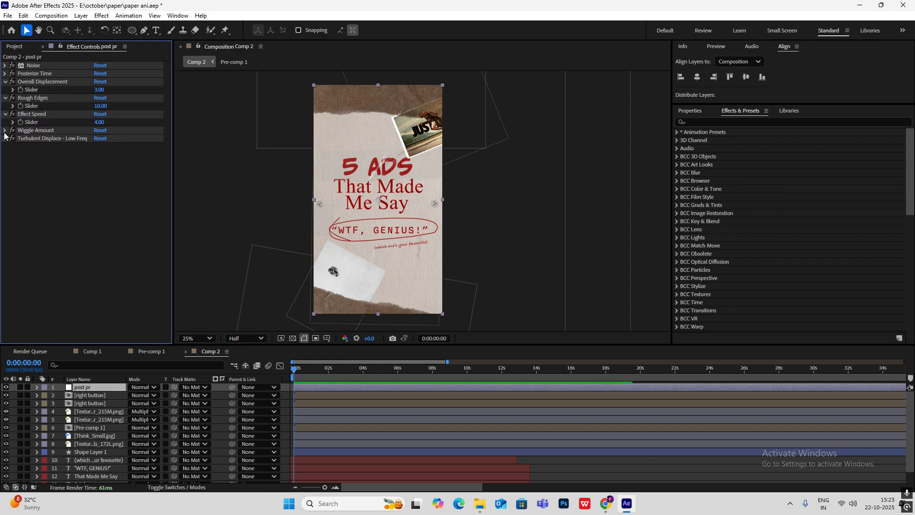
pyautogui.click(5, 130)
pyautogui.click(5, 146)
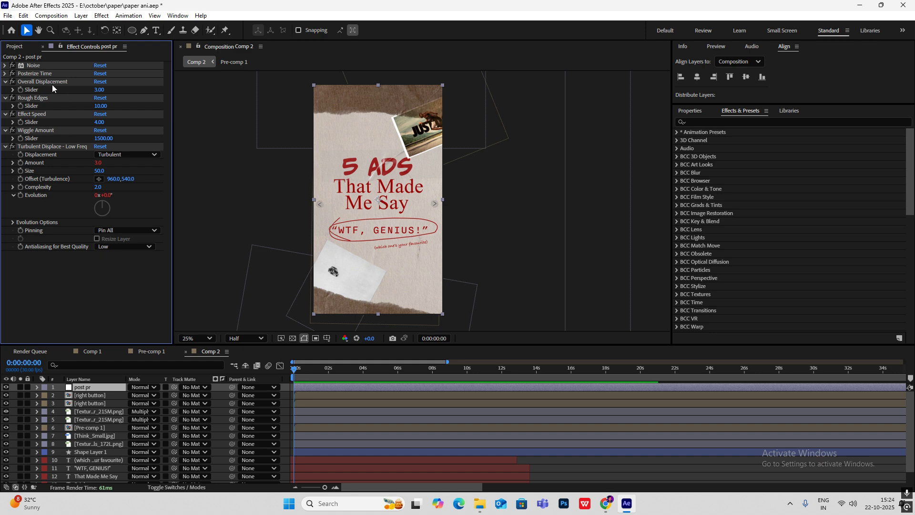
pyautogui.click(13, 90)
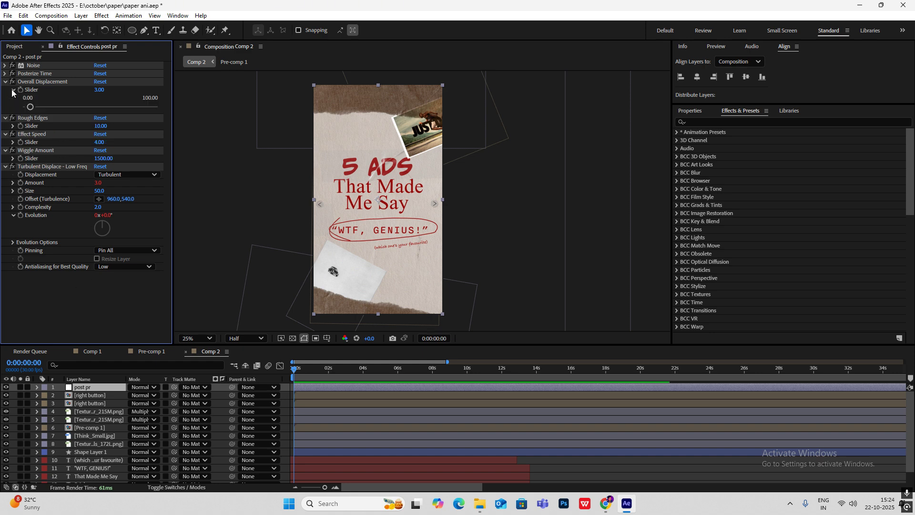
pyautogui.click(13, 90)
# Try adding a Slider Control effect to the post pr layer and delete it again.
pyautogui.click(706, 121)
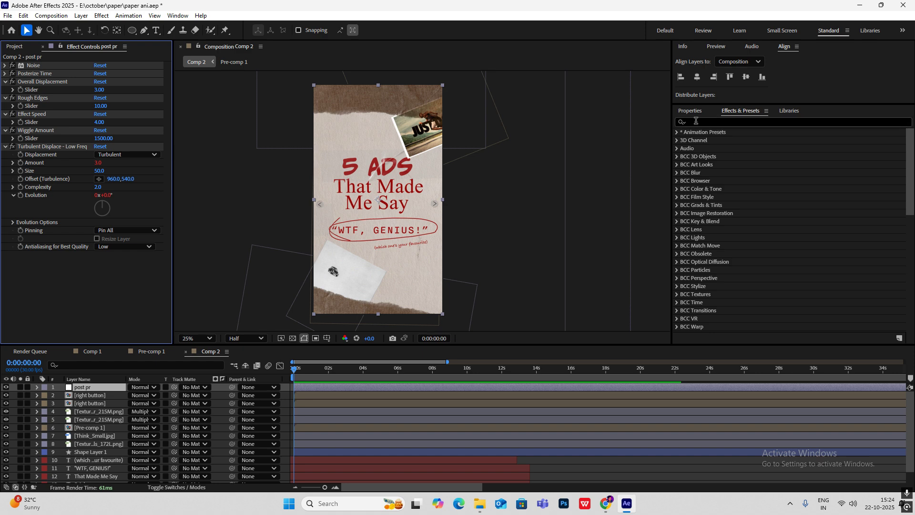
pyautogui.write('slider')
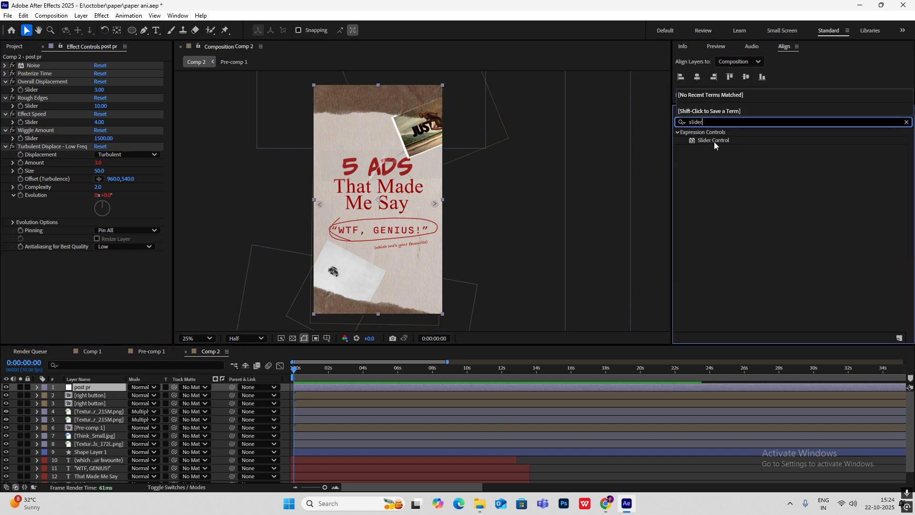
pyautogui.moveTo(714, 141); pyautogui.dragTo(102, 295)
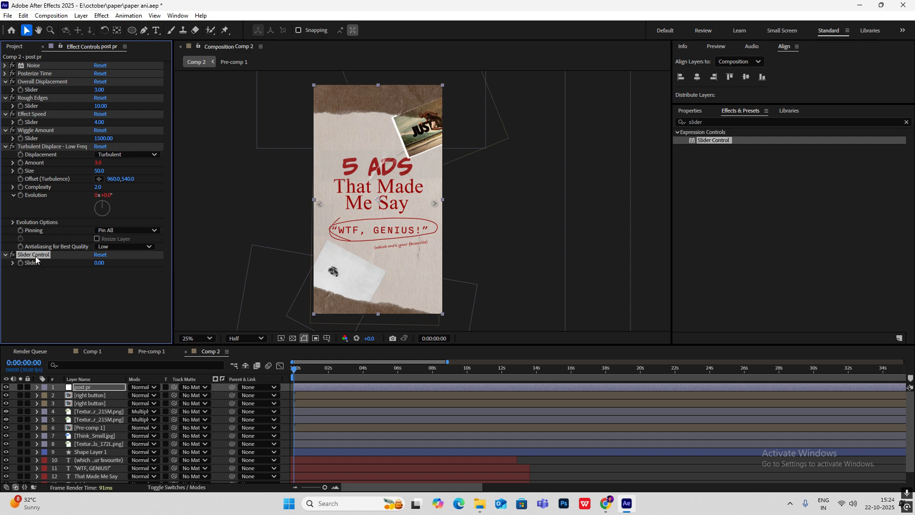
pyautogui.press('Return')
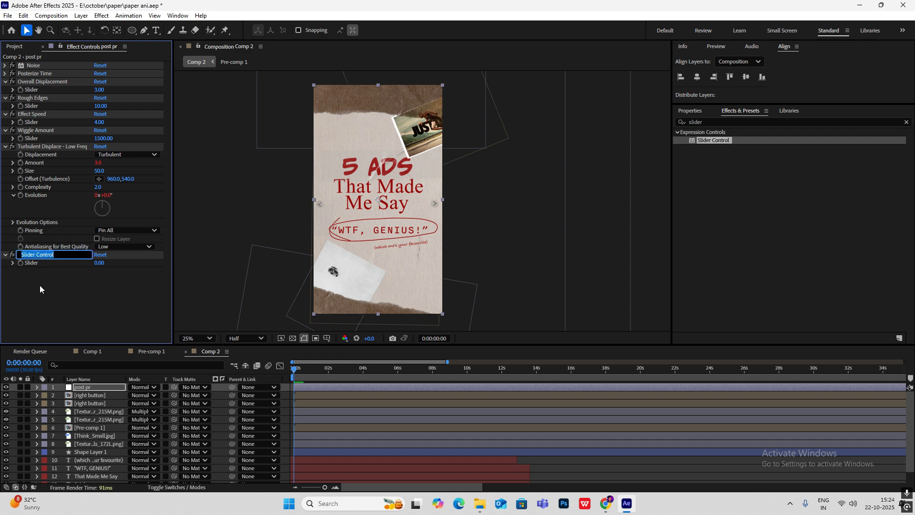
pyautogui.click(39, 285)
pyautogui.click(58, 256)
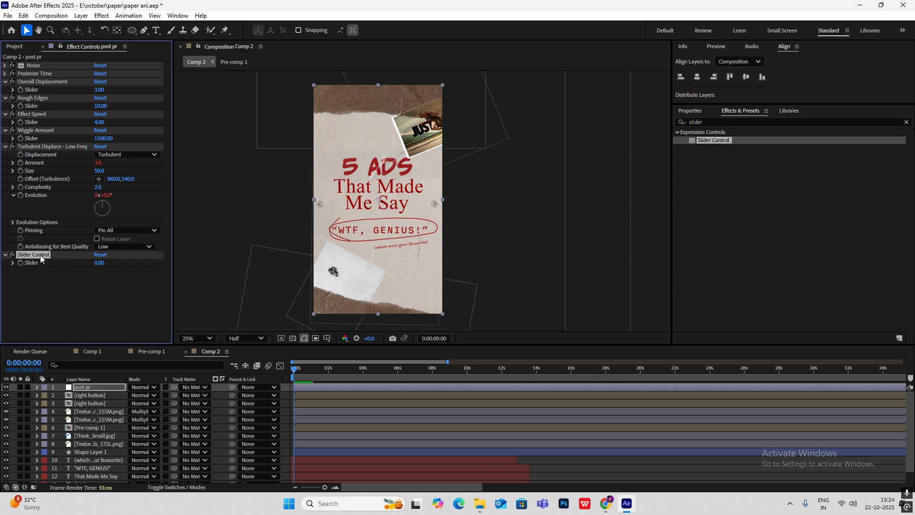
pyautogui.press('Delete')
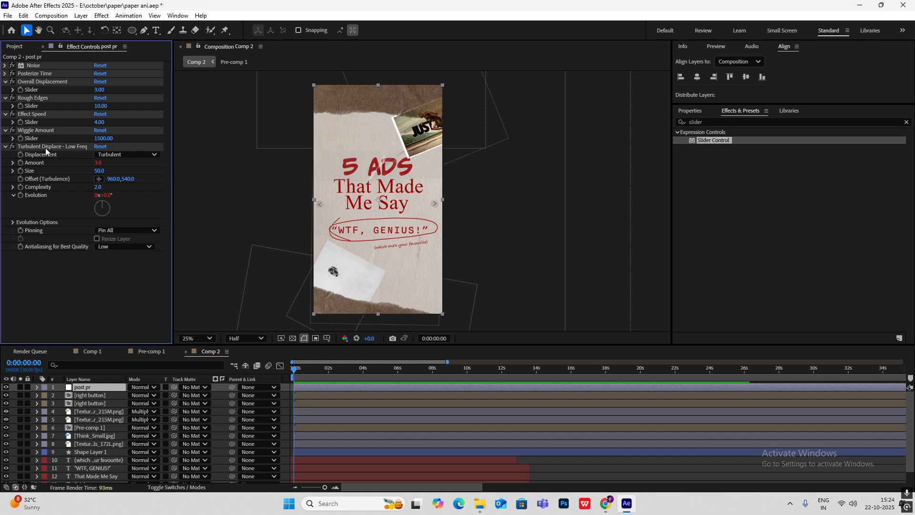
# Search the effects library for "turbulent".
pyautogui.click(705, 122)
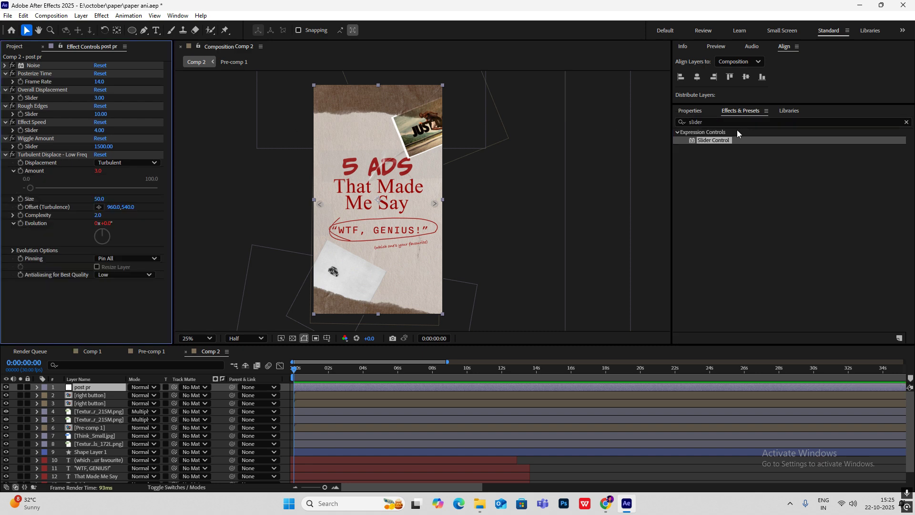
pyautogui.write('turbuk')
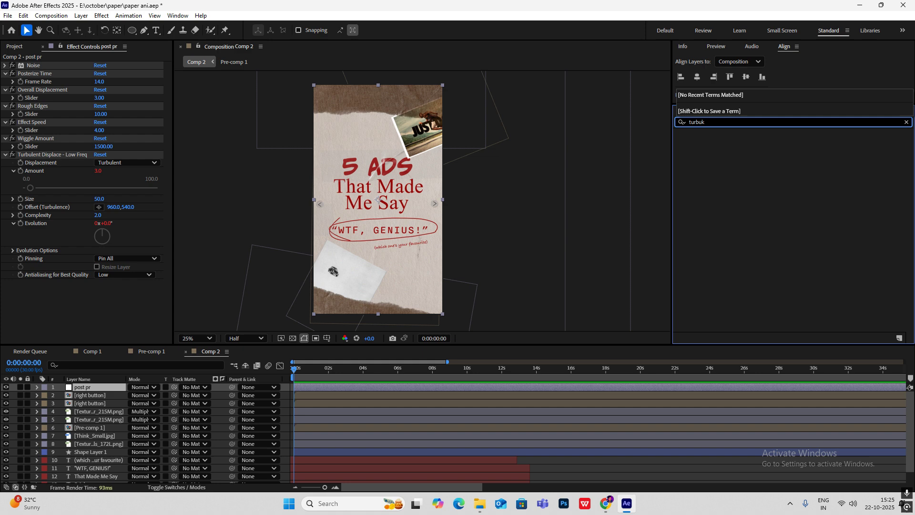
pyautogui.press('BackSpace')
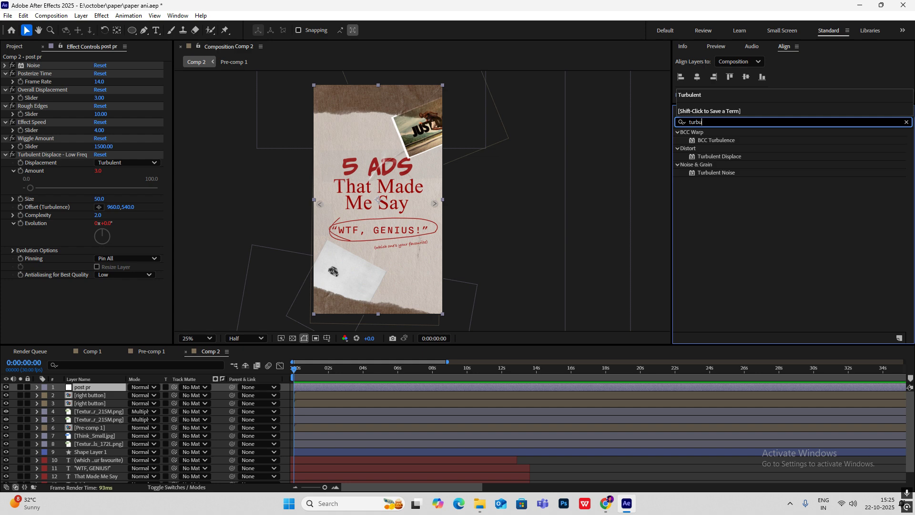
pyautogui.write('lent')
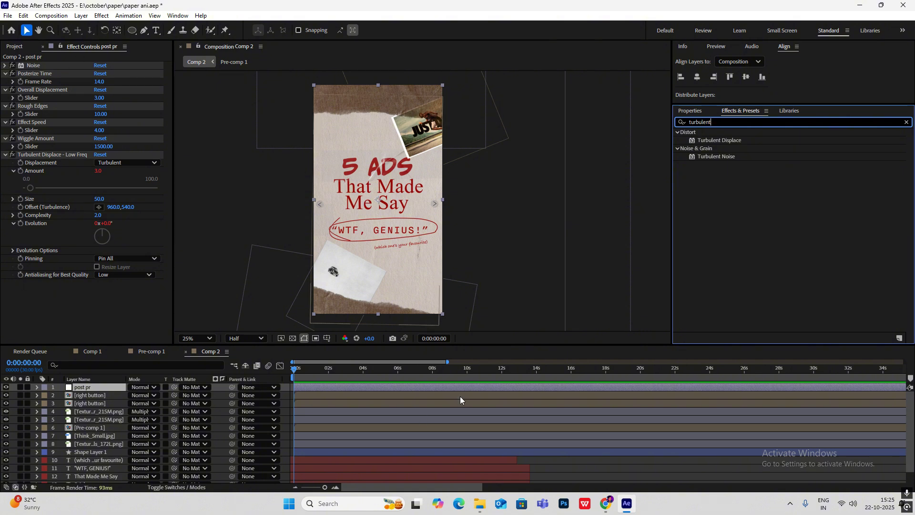
# Preview the hand-drawn displacement in Comp 2 from the first frame.
pyautogui.moveTo(298, 370); pyautogui.dragTo(276, 376)
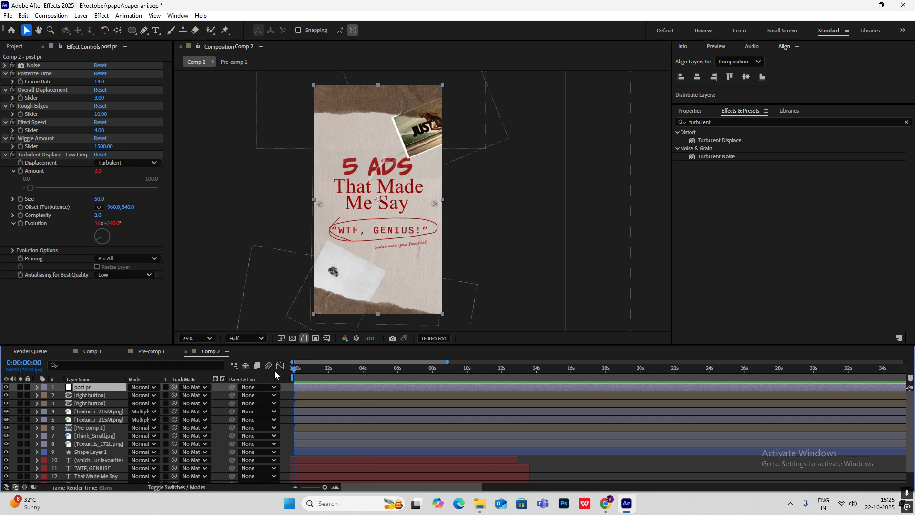
pyautogui.press('space')
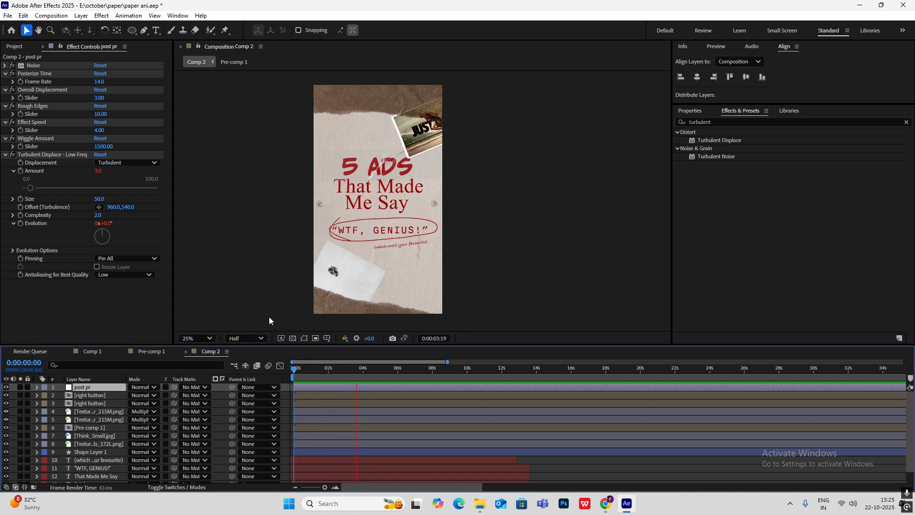
pyautogui.press('space')
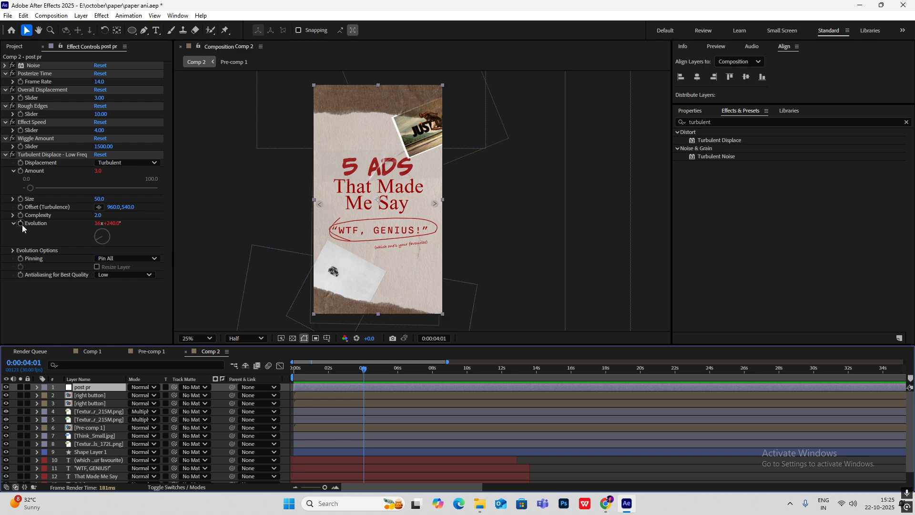
# Reveal the expression on the Evolution property of the post pr layer's Turbulent Displace effect in the timeline.
pyautogui.click(37, 387)
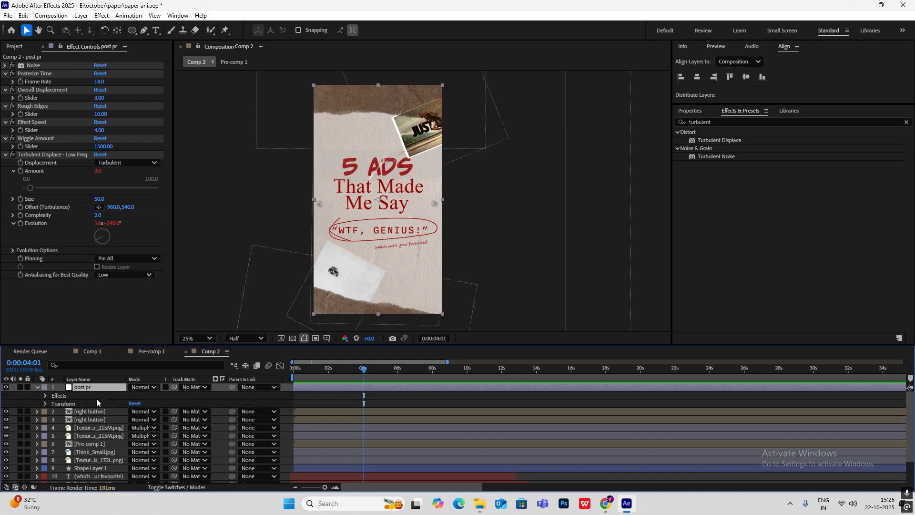
pyautogui.click(45, 395)
pyautogui.scroll(-1, 70, 403)
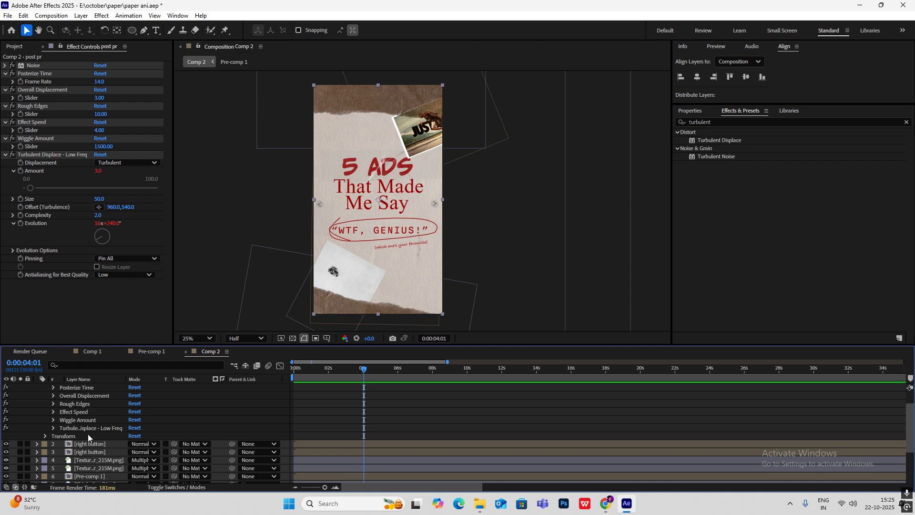
pyautogui.click(55, 428)
pyautogui.scroll(-3, 105, 441)
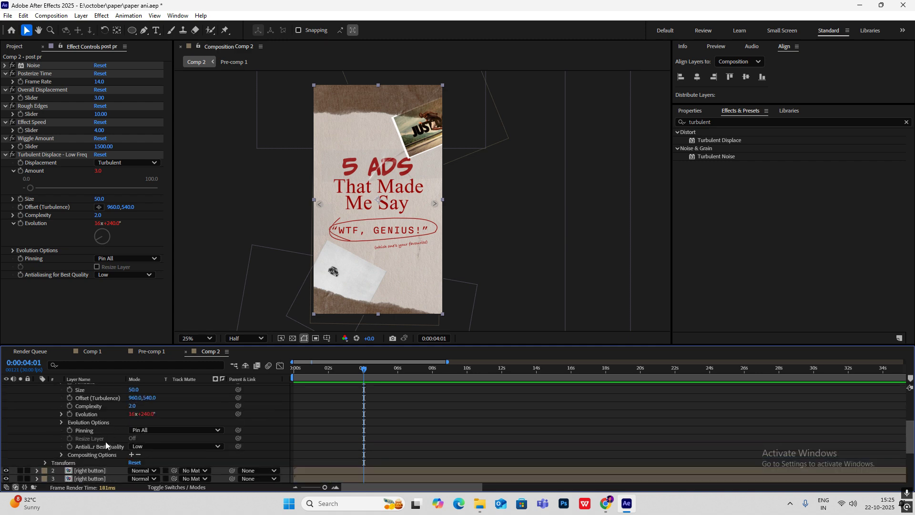
pyautogui.click(61, 415)
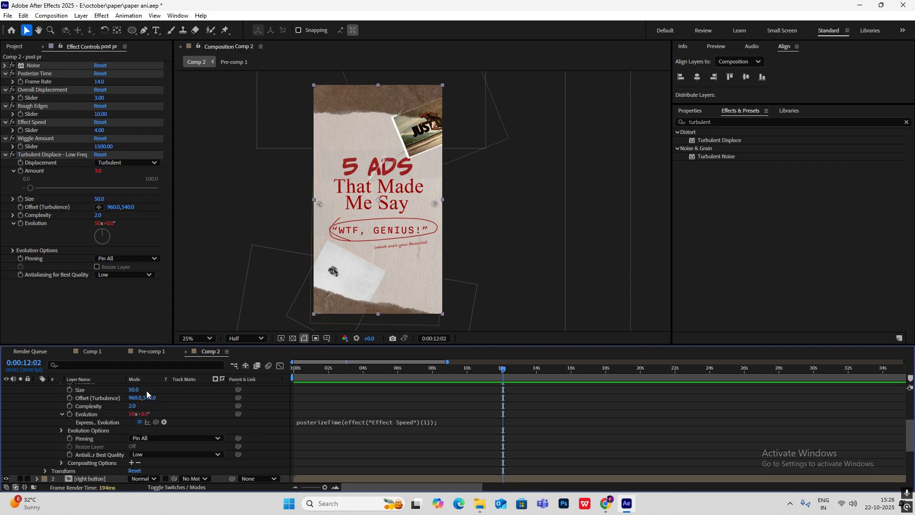
# Reveal the Turbulent Displace Amount expression and examine it together with the Evolution expression.
pyautogui.scroll(3, 143, 398)
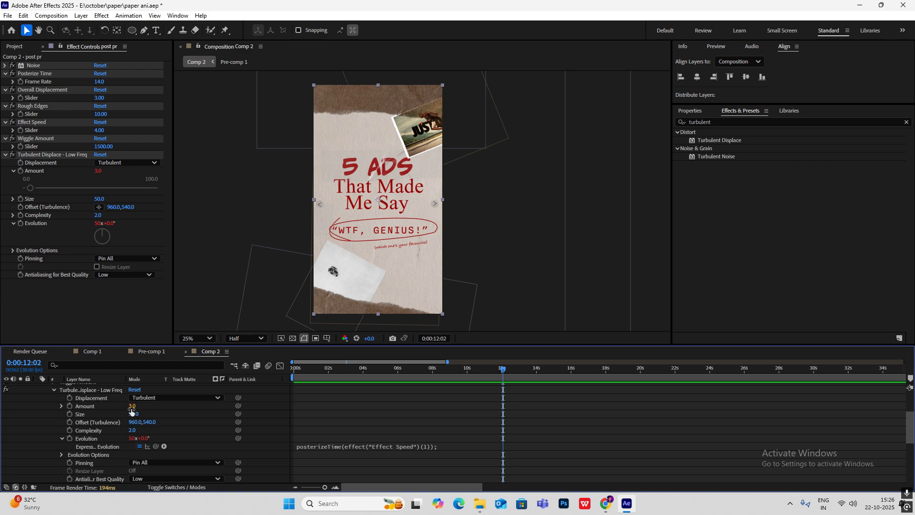
pyautogui.scroll(-1, 139, 450)
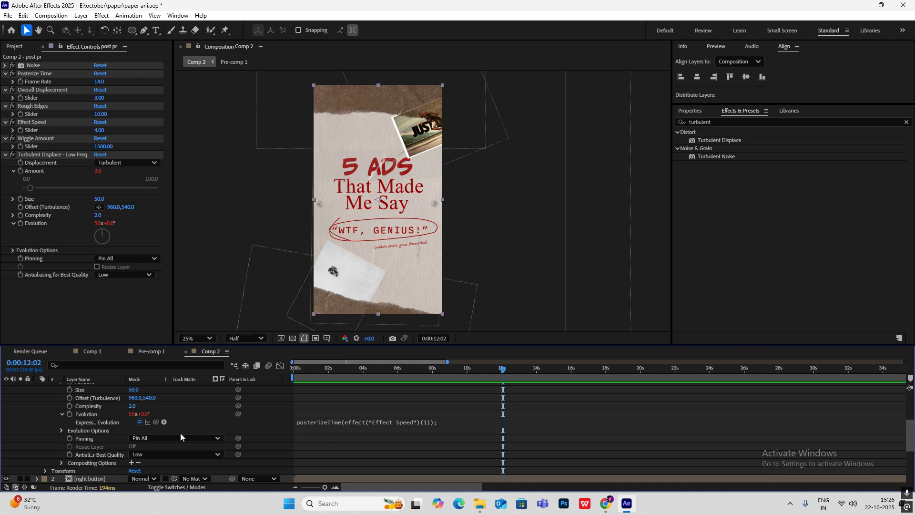
pyautogui.scroll(2, 180, 437)
pyautogui.click(61, 430)
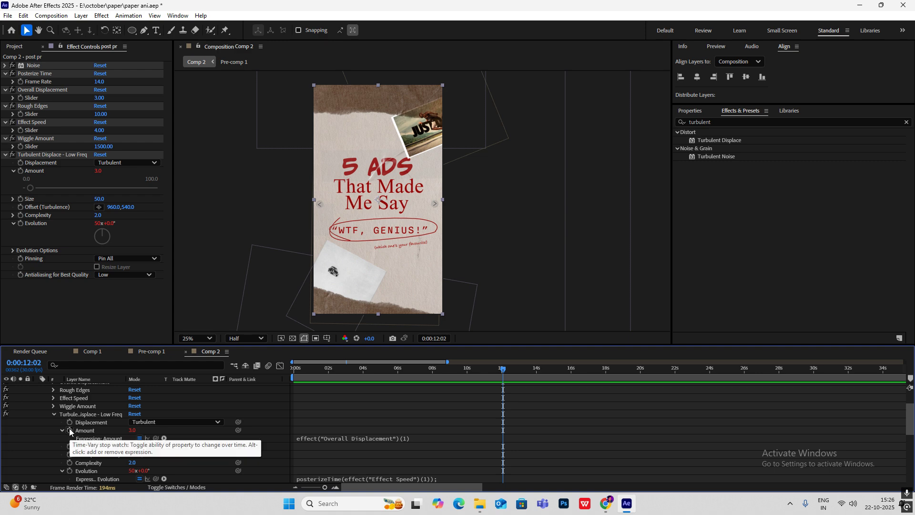
pyautogui.scroll(-3, 413, 437)
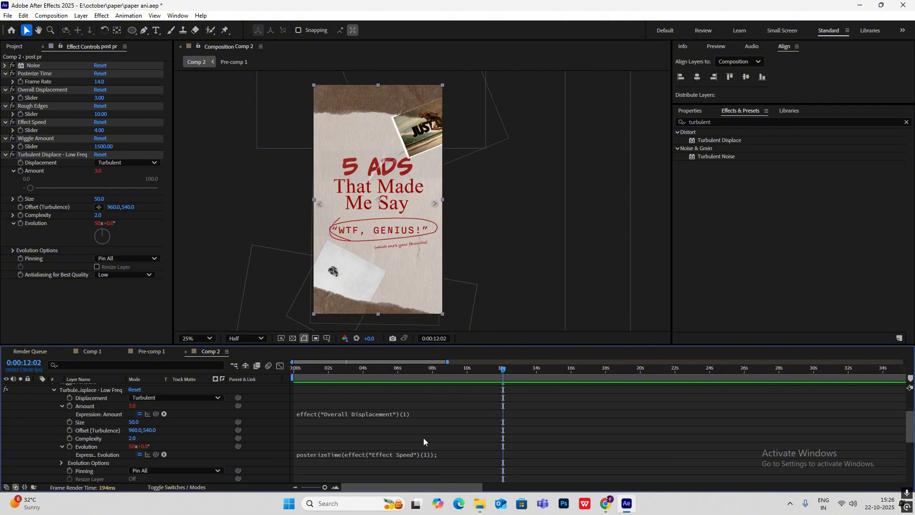
# Collapse the post pr layer's properties in the timeline and play Comp 2 from the first frame.
pyautogui.moveTo(488, 373); pyautogui.dragTo(308, 373)
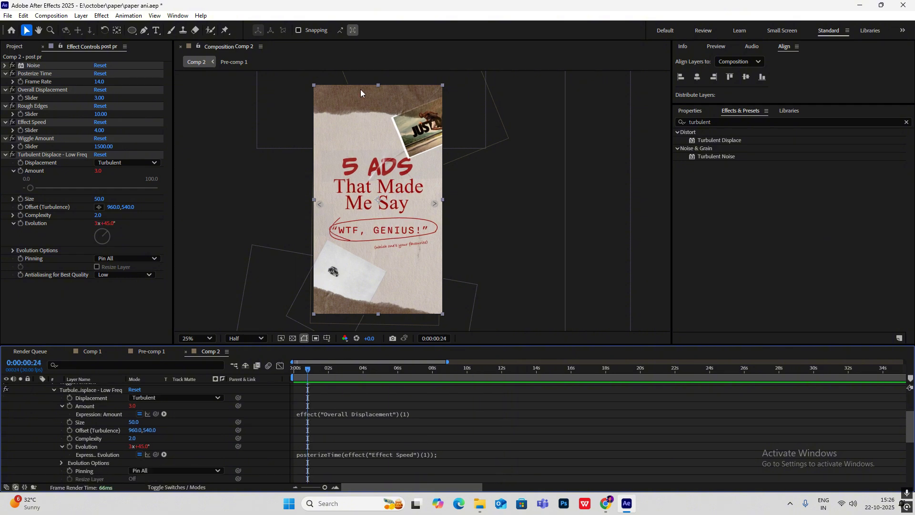
pyautogui.scroll(8, 39, 412)
pyautogui.click(38, 388)
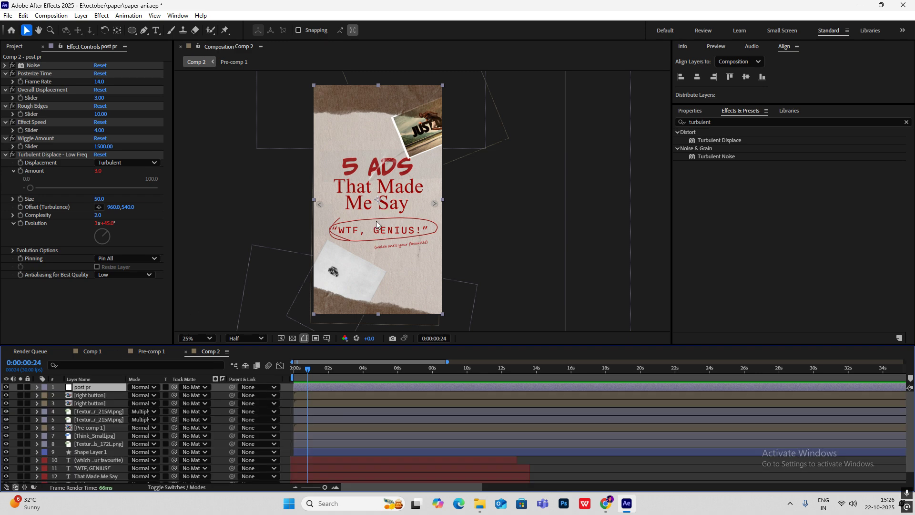
pyautogui.moveTo(309, 377)
pyautogui.mouseDown()
pyautogui.moveTo(341, 373)
pyautogui.moveTo(292, 372)
pyautogui.mouseUp()
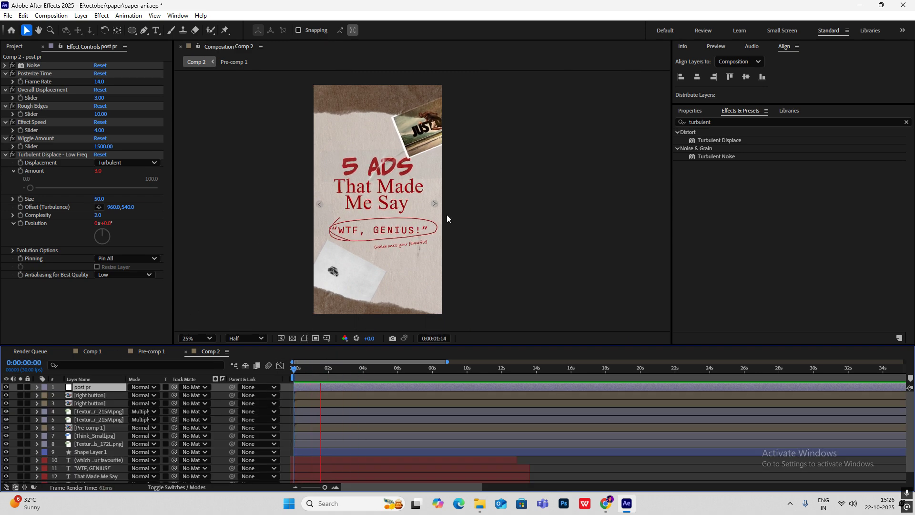
pyautogui.press('space')
pyautogui.click(608, 184)
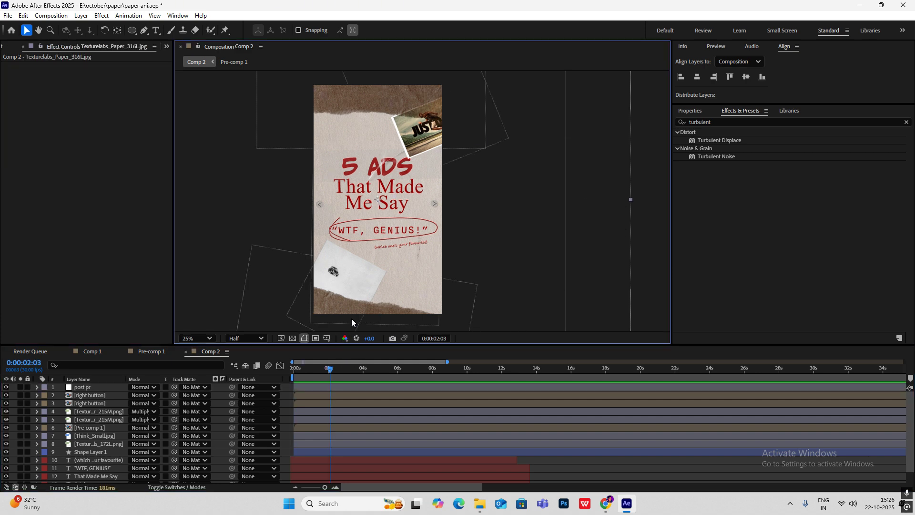
# Select the post pr layer and collapse the settings of all its effects.
pyautogui.click(98, 386)
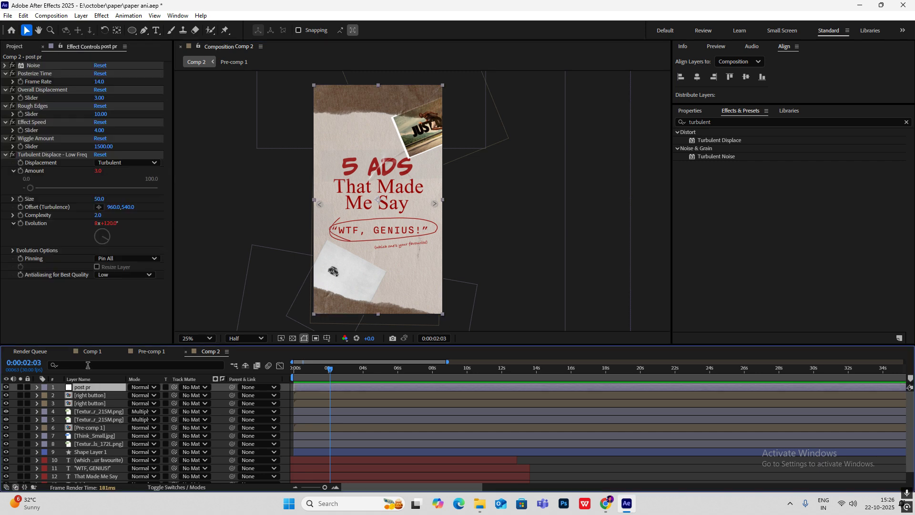
pyautogui.click(5, 73)
pyautogui.click(5, 82)
pyautogui.click(5, 90)
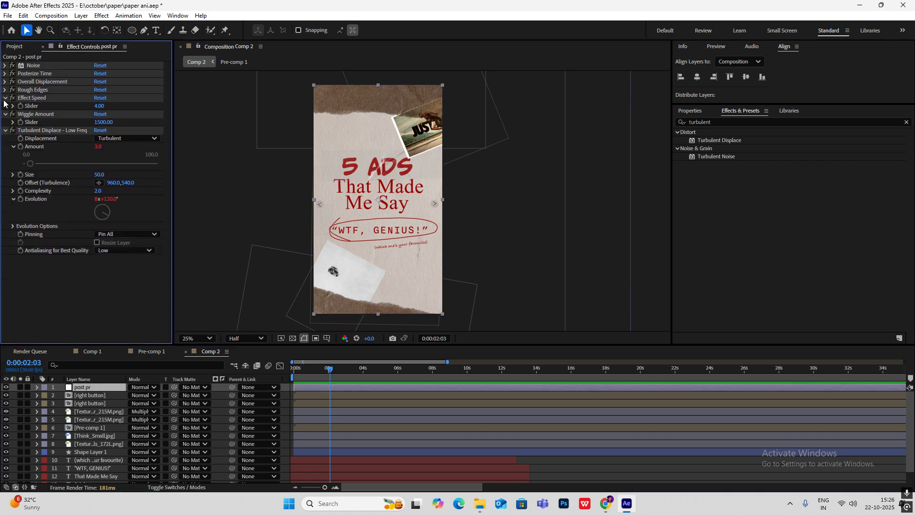
pyautogui.click(5, 97)
pyautogui.click(5, 106)
pyautogui.click(5, 114)
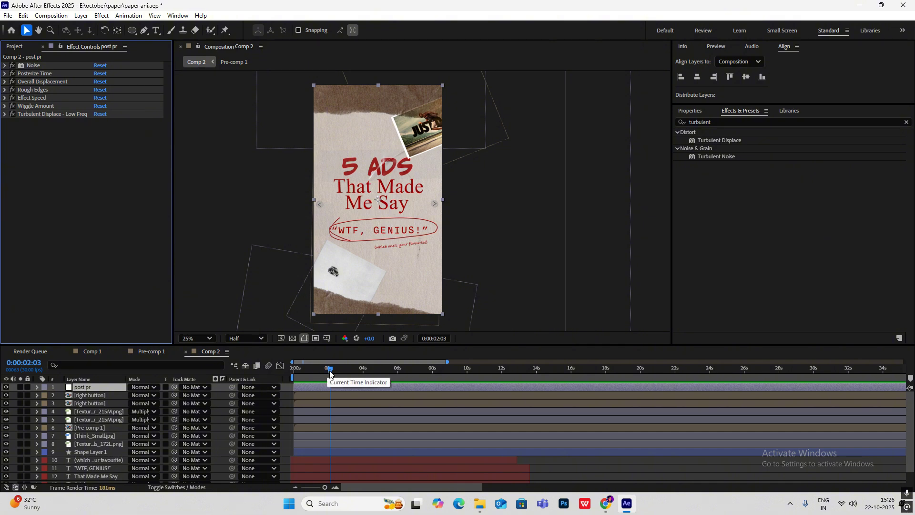
# Return to the first frame and add an Opacity text animator to the 5 Ads layer.
pyautogui.moveTo(330, 373); pyautogui.dragTo(273, 374)
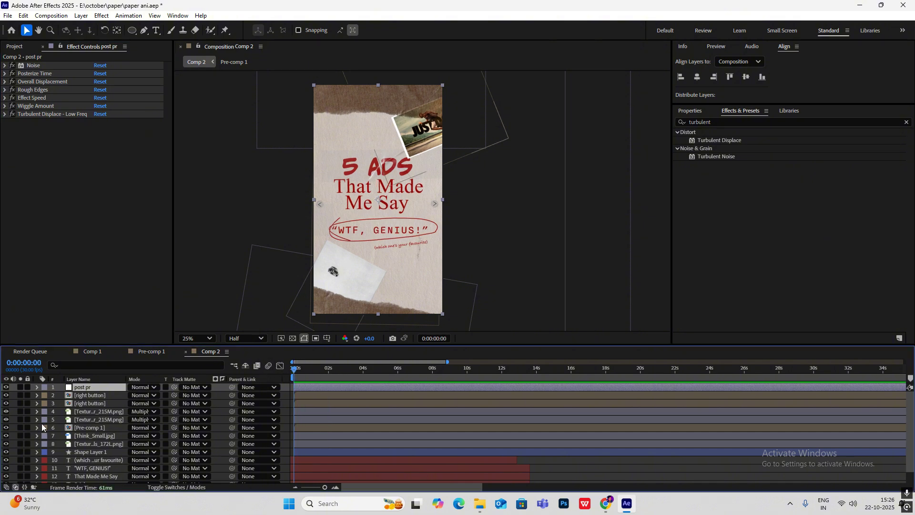
pyautogui.scroll(-2, 42, 428)
pyautogui.click(95, 470)
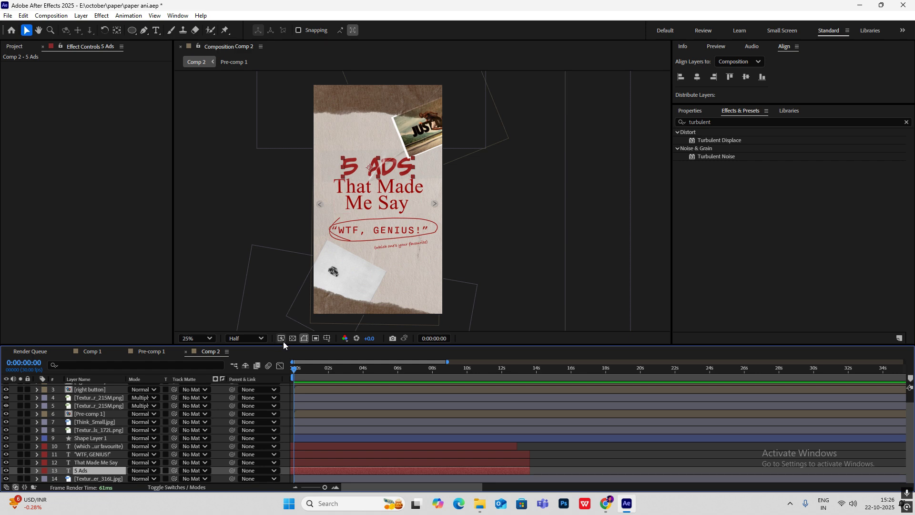
pyautogui.click(37, 471)
pyautogui.click(221, 438)
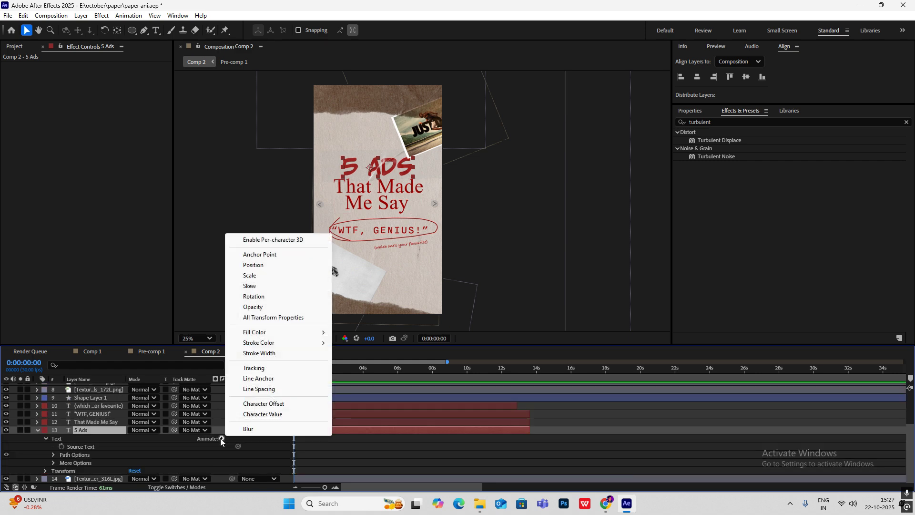
pyautogui.click(263, 308)
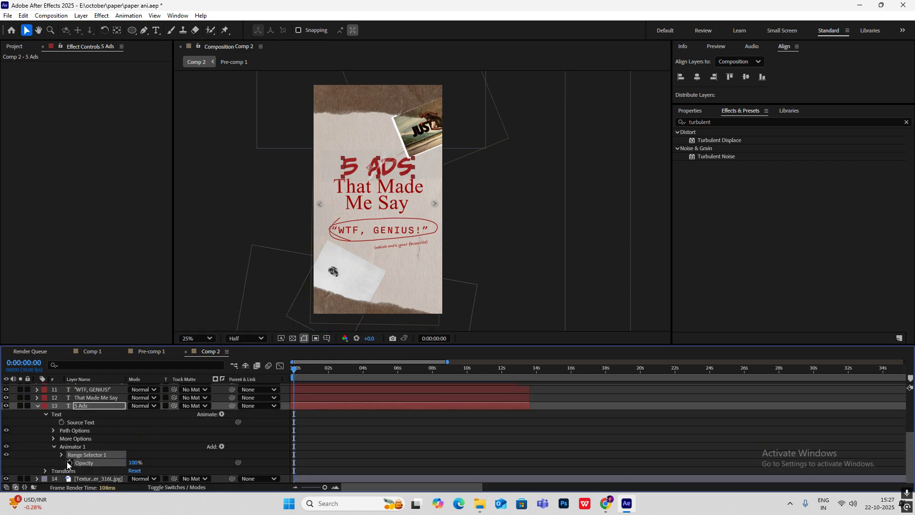
# Set the 5 Ads text animator's Opacity to 0% and its range selector to Start 100% and End 0%.
pyautogui.moveTo(135, 462); pyautogui.dragTo(3, 464)
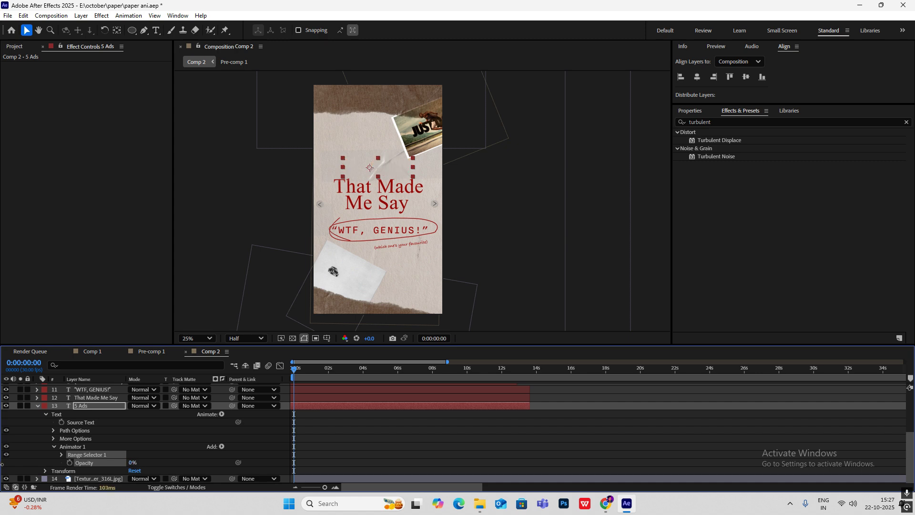
pyautogui.click(61, 455)
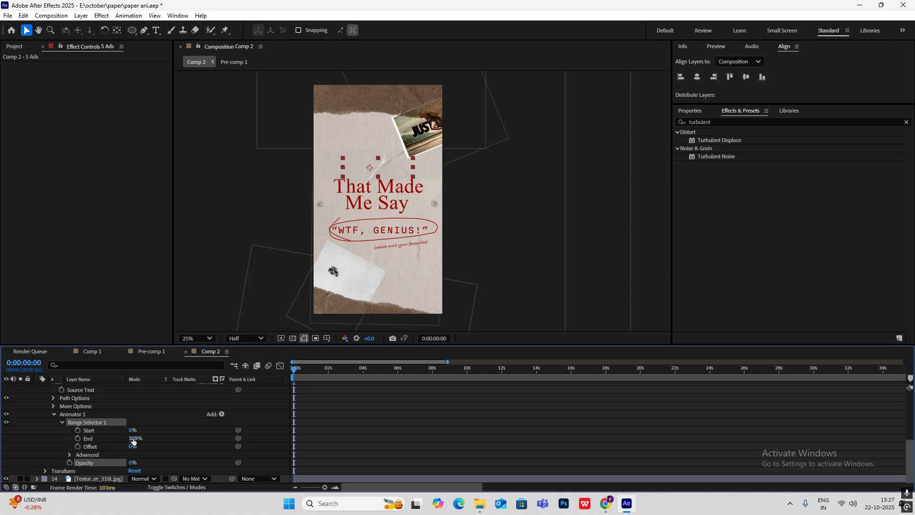
pyautogui.moveTo(133, 438); pyautogui.dragTo(2, 438)
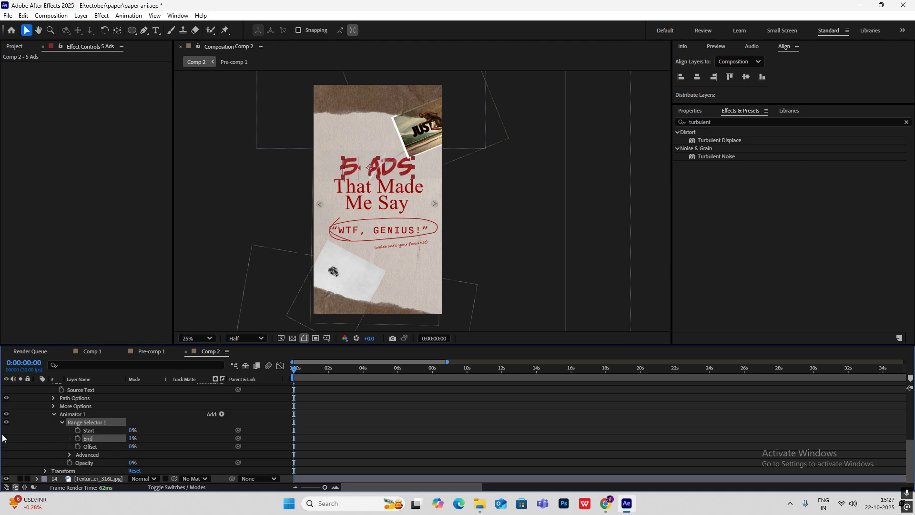
pyautogui.moveTo(128, 438); pyautogui.dragTo(342, 430)
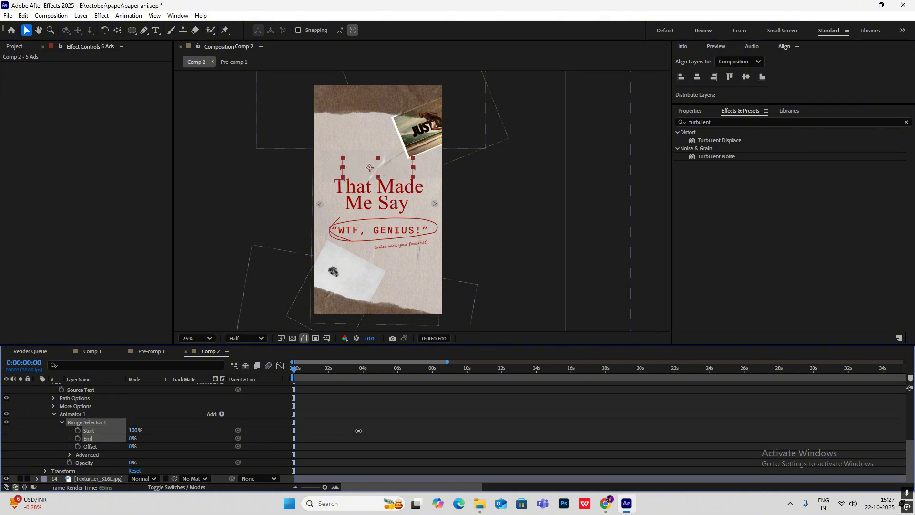
# Keyframe the 5 Ads range selector's End at 0% on the first frame and 100% at 0:00:01:00.
pyautogui.click(78, 438)
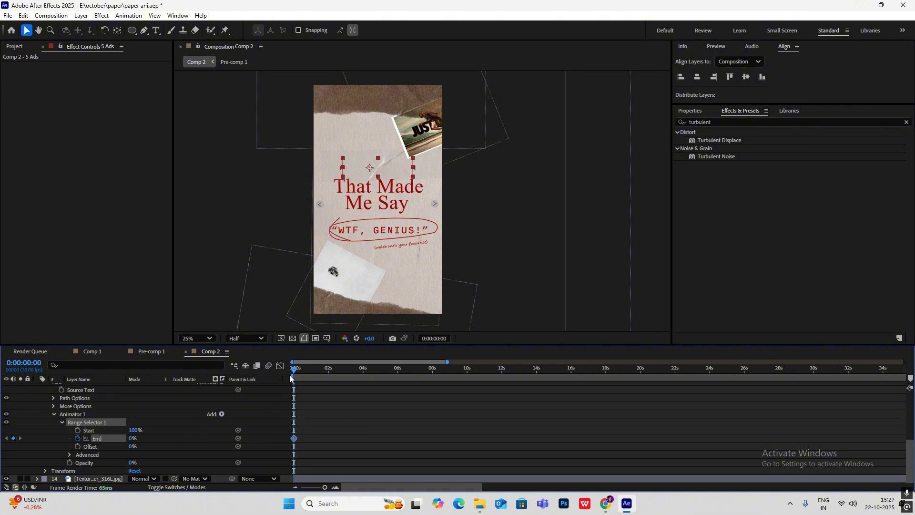
pyautogui.moveTo(291, 377); pyautogui.dragTo(353, 377)
pyautogui.click(13, 438)
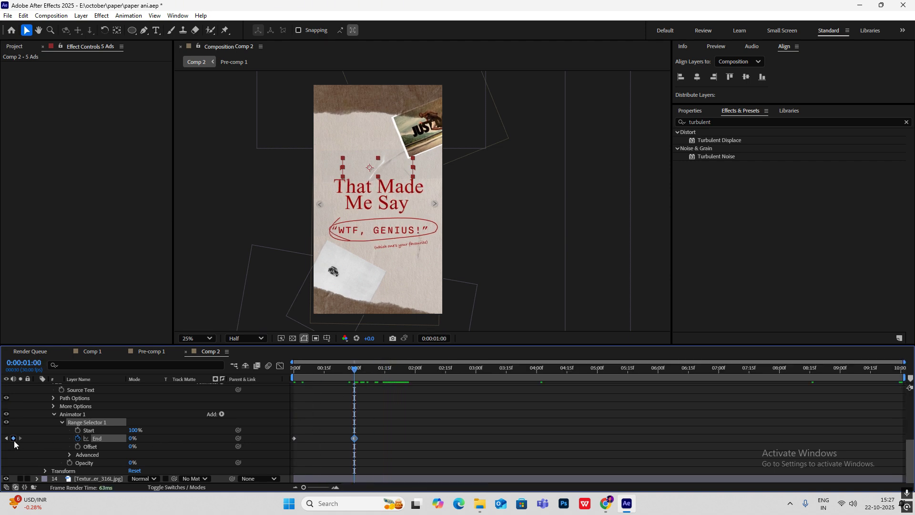
pyautogui.click(6, 438)
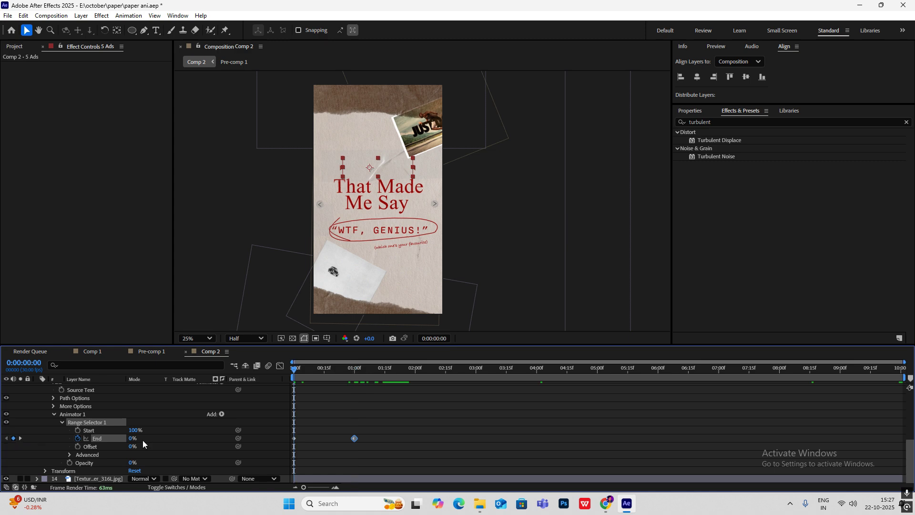
pyautogui.moveTo(293, 374); pyautogui.dragTo(353, 392)
pyautogui.moveTo(132, 439); pyautogui.dragTo(288, 441)
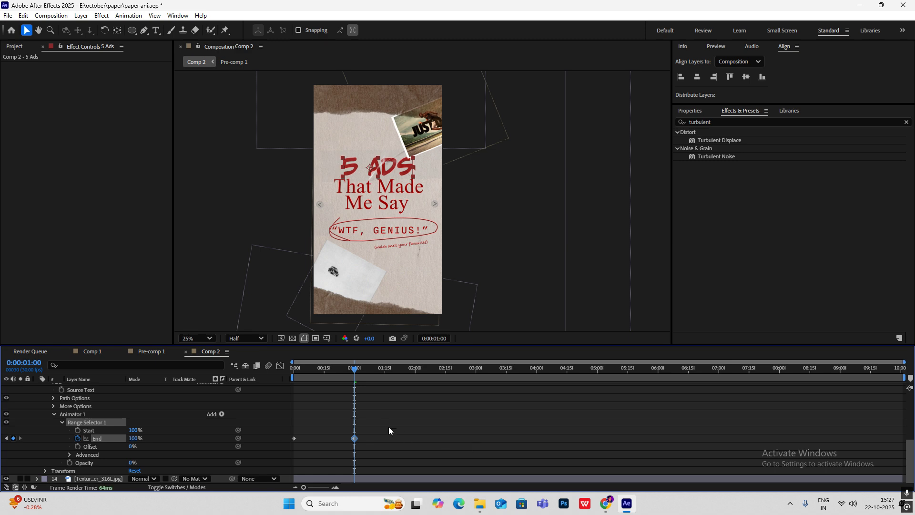
# Apply Easy Ease to both End keyframes of 5 Ads and strengthen the ease into the last one in the speed graph.
pyautogui.moveTo(399, 416)
pyautogui.mouseDown()
pyautogui.moveTo(293, 444)
pyautogui.moveTo(281, 459)
pyautogui.mouseUp()
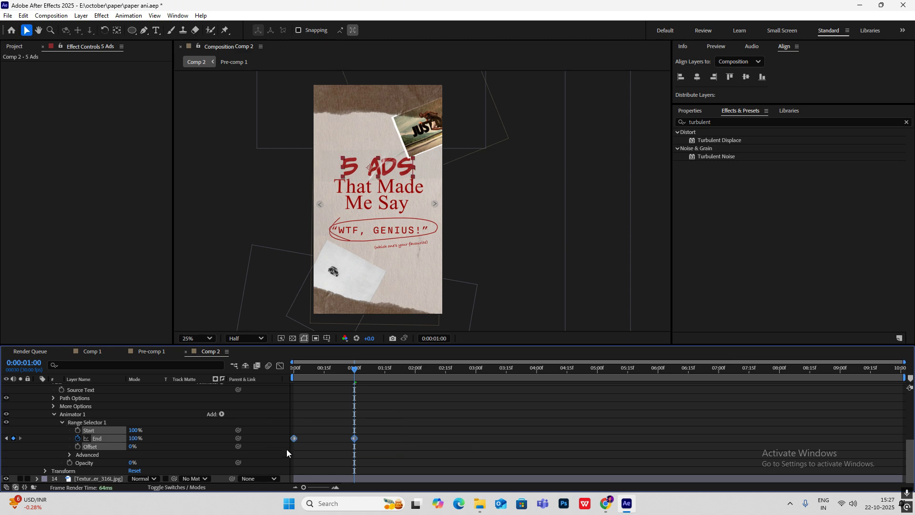
pyautogui.press('F9')
pyautogui.click(279, 365)
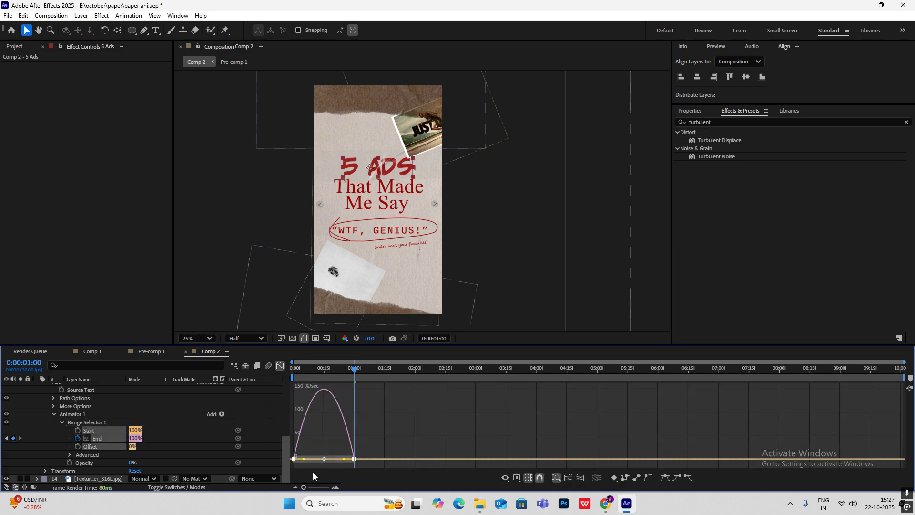
pyautogui.moveTo(346, 461); pyautogui.dragTo(334, 461)
pyautogui.click(280, 365)
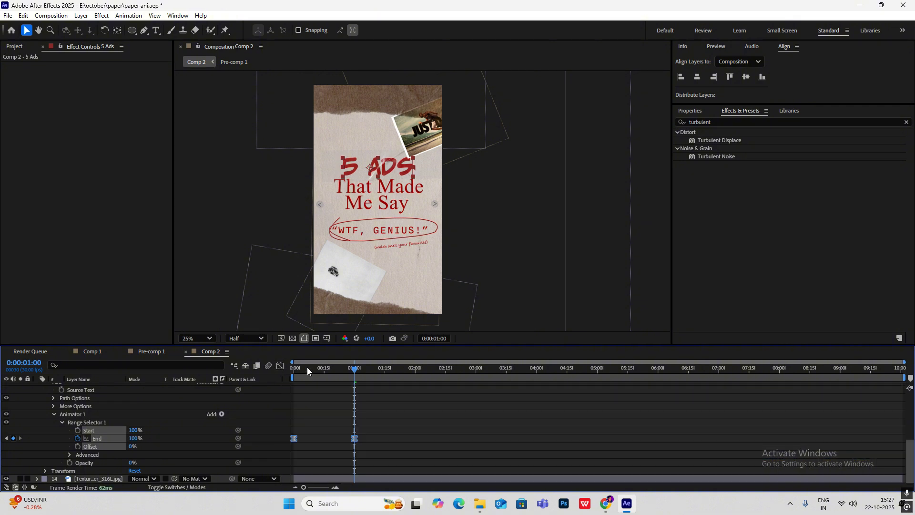
# Play Comp 2 from the first frame to check the 5 Ads letter-by-letter reveal.
pyautogui.moveTo(354, 368); pyautogui.dragTo(252, 382)
pyautogui.press('space')
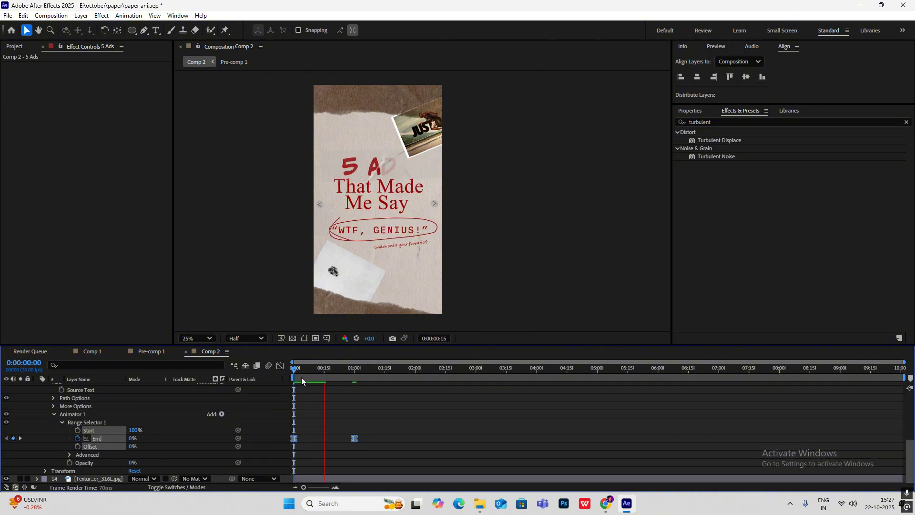
pyautogui.click(402, 221)
pyautogui.press('space')
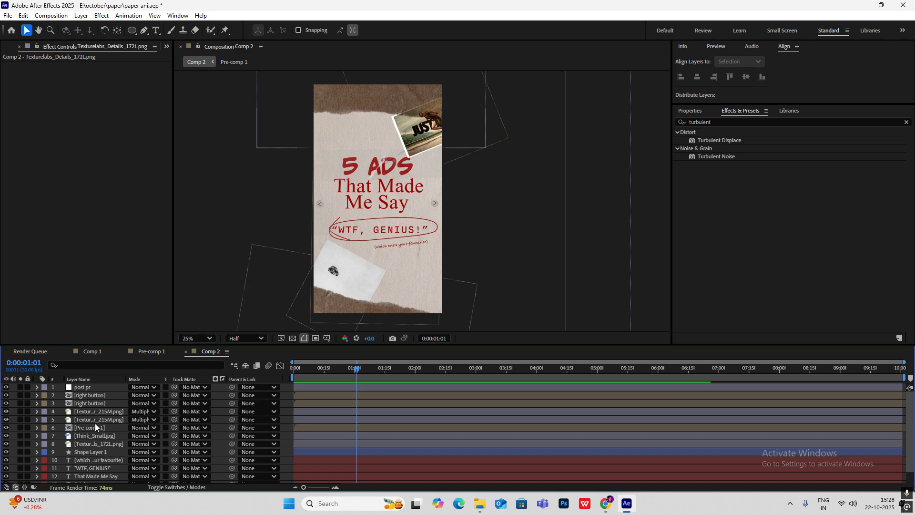
# Add an Opacity text animator to the That Made Me Say layer and set its Opacity to 0%.
pyautogui.scroll(-2, 92, 465)
pyautogui.click(91, 463)
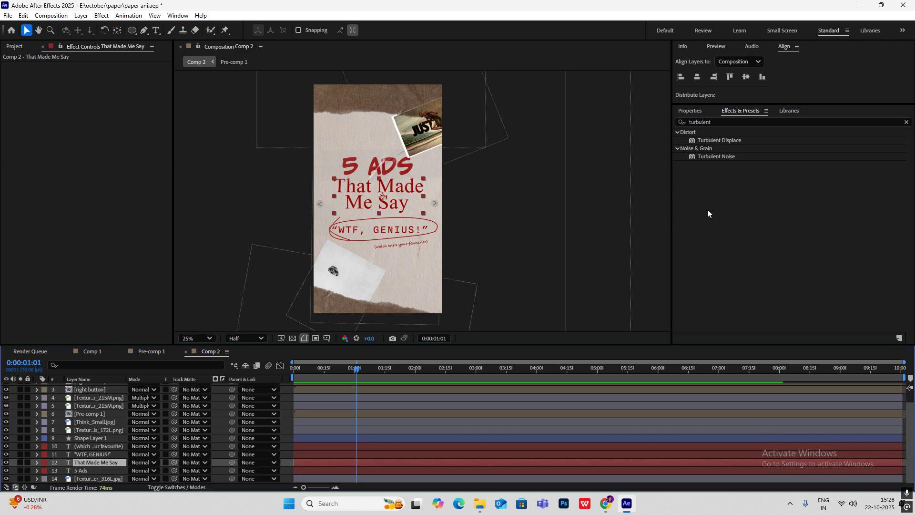
pyautogui.click(36, 463)
pyautogui.click(222, 446)
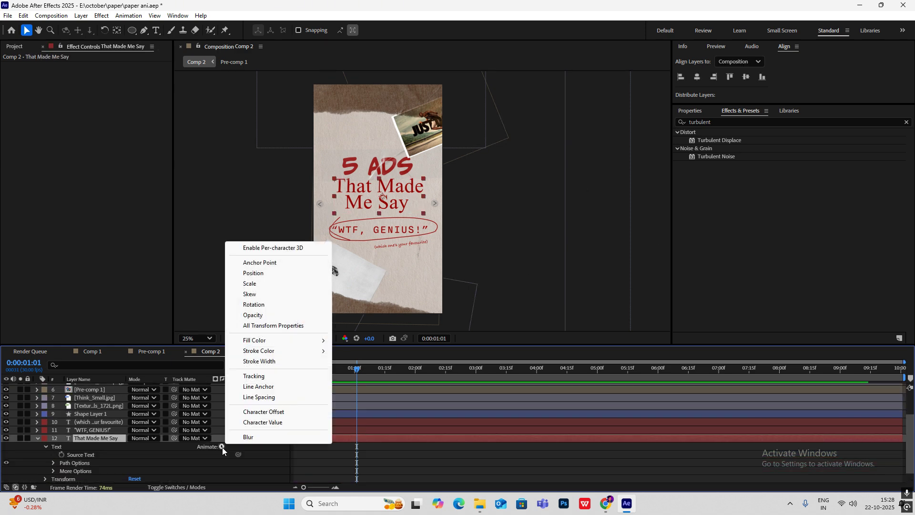
pyautogui.click(253, 315)
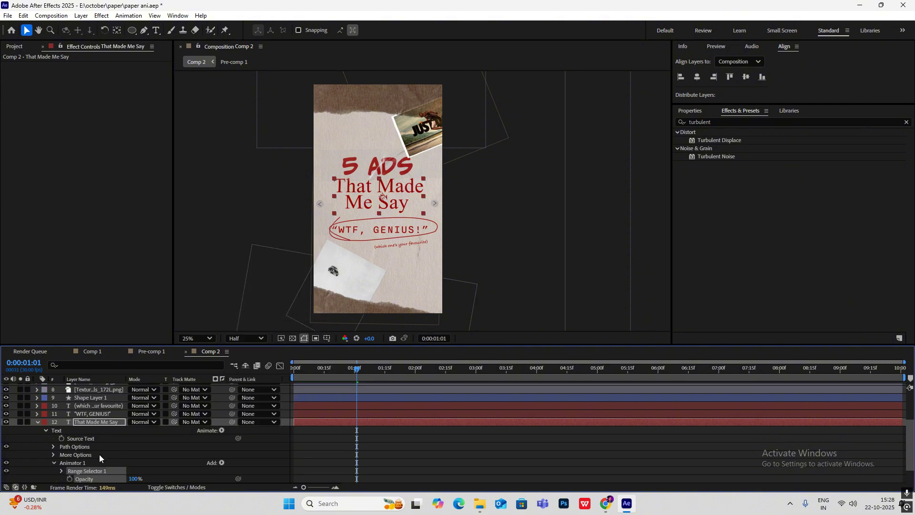
pyautogui.scroll(-2, 100, 458)
pyautogui.moveTo(136, 457); pyautogui.dragTo(119, 457)
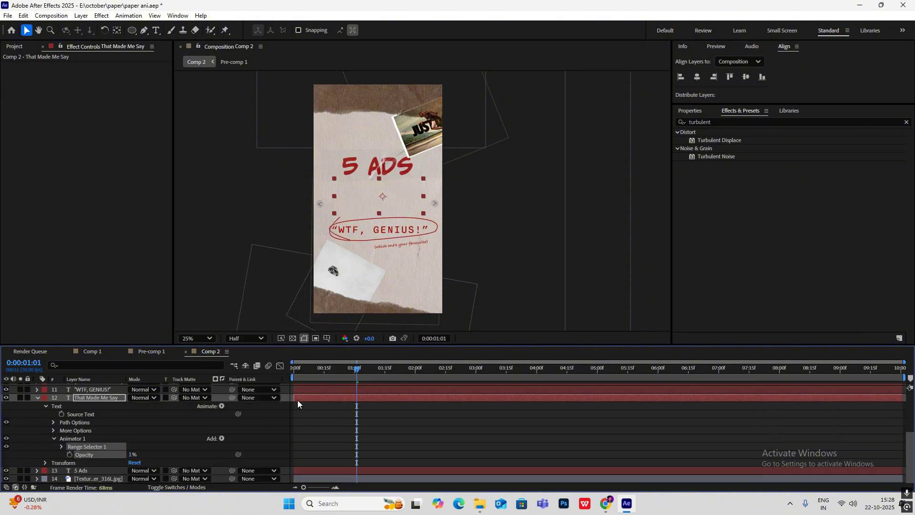
# Set That Made Me Say's range selector Start to 100% and keyframe End from 0% at 0:00:00:22 to 100% at 0:00:01:15.
pyautogui.click(61, 447)
pyautogui.scroll(-2, 263, 431)
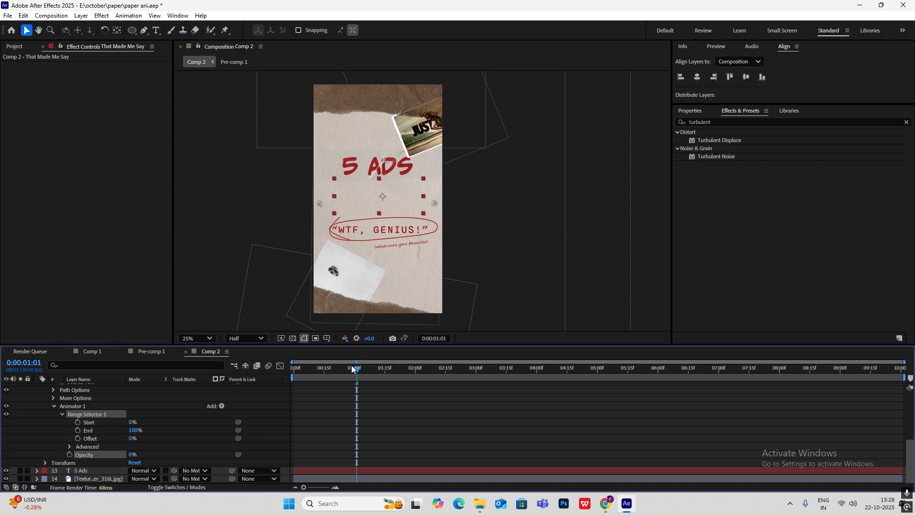
pyautogui.moveTo(353, 368); pyautogui.dragTo(339, 389)
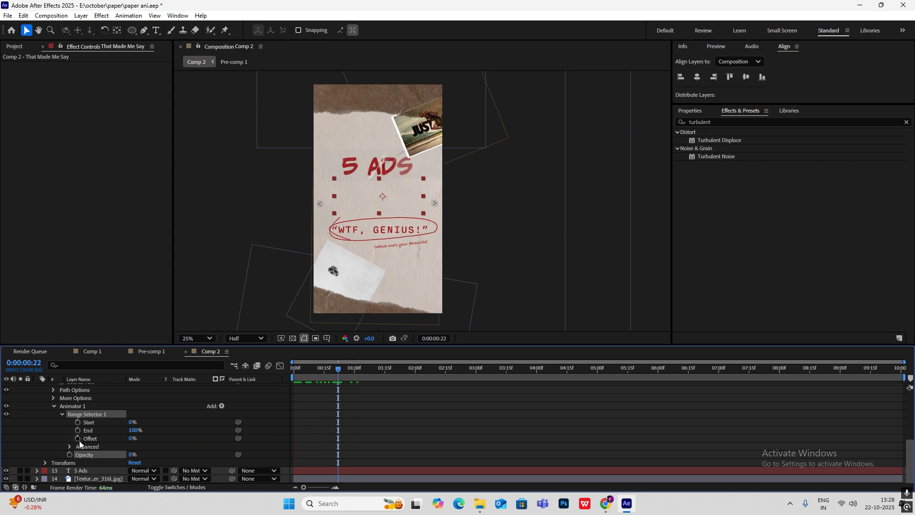
pyautogui.moveTo(136, 431); pyautogui.dragTo(273, 431)
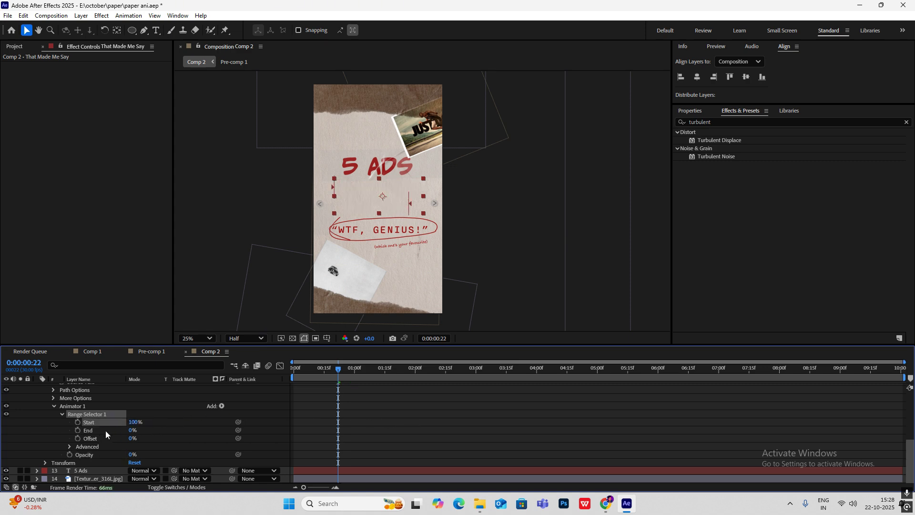
pyautogui.click(77, 430)
pyautogui.moveTo(347, 373); pyautogui.dragTo(385, 377)
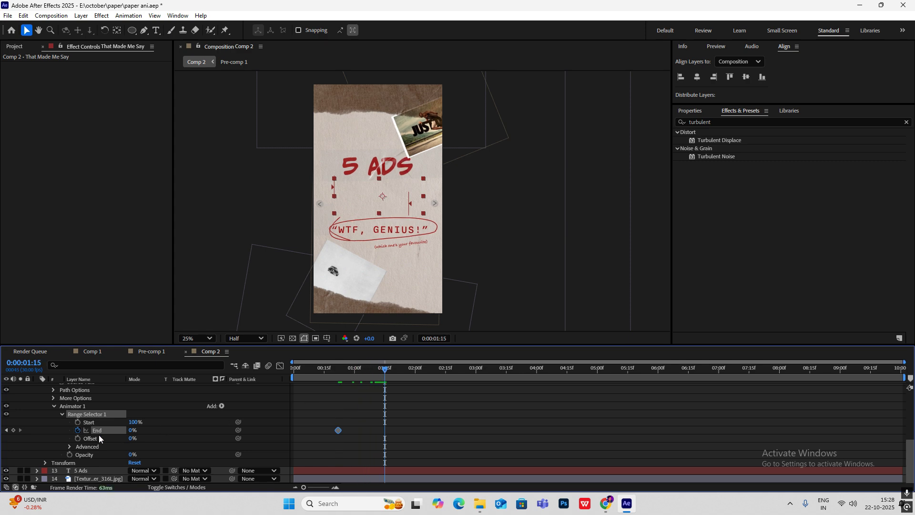
pyautogui.click(14, 431)
pyautogui.moveTo(132, 431); pyautogui.dragTo(219, 430)
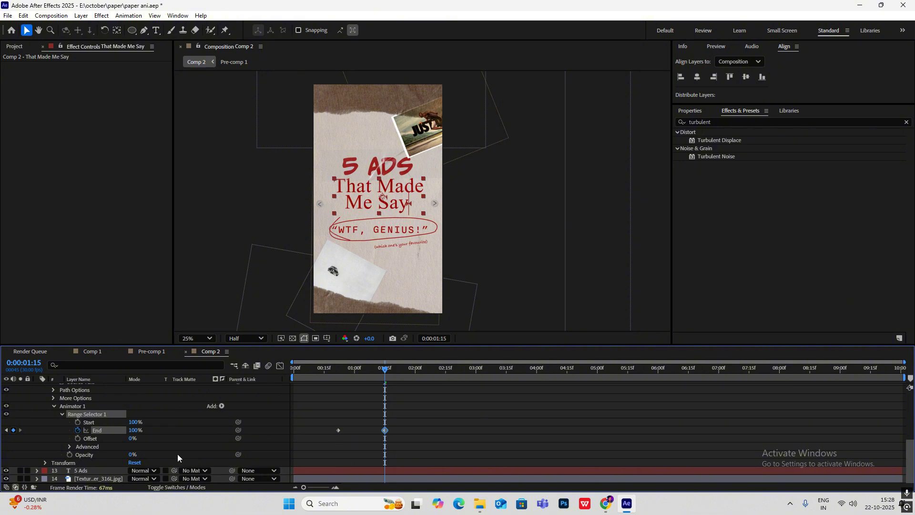
# Add a Position property to the That Made Me Say animator and set it to 0.0, 117.0.
pyautogui.click(221, 406)
pyautogui.moveTo(252, 409)
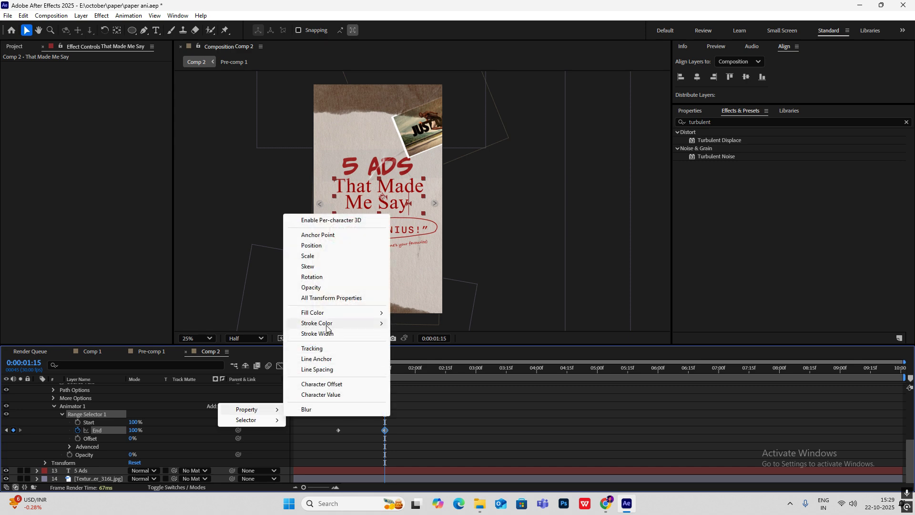
pyautogui.click(322, 246)
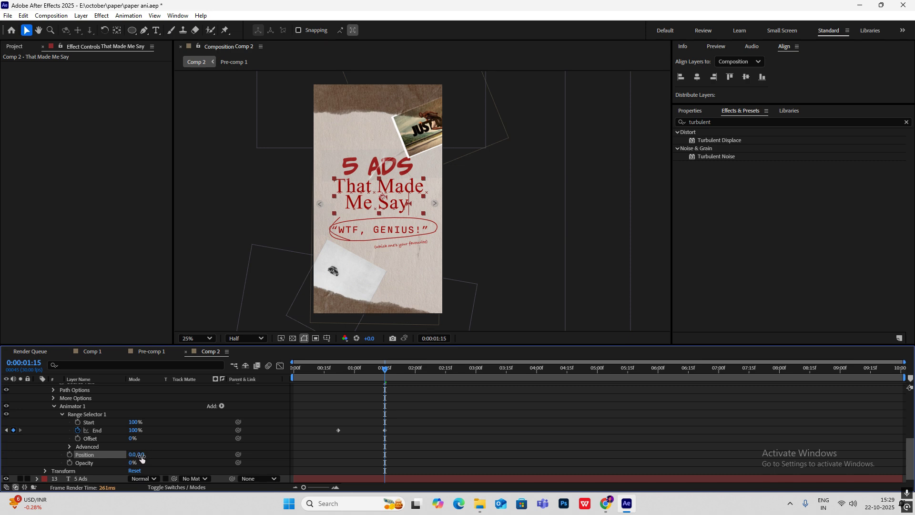
pyautogui.moveTo(141, 458); pyautogui.dragTo(233, 444)
pyautogui.moveTo(336, 379)
pyautogui.mouseDown()
pyautogui.moveTo(382, 384)
pyautogui.moveTo(338, 384)
pyautogui.mouseUp()
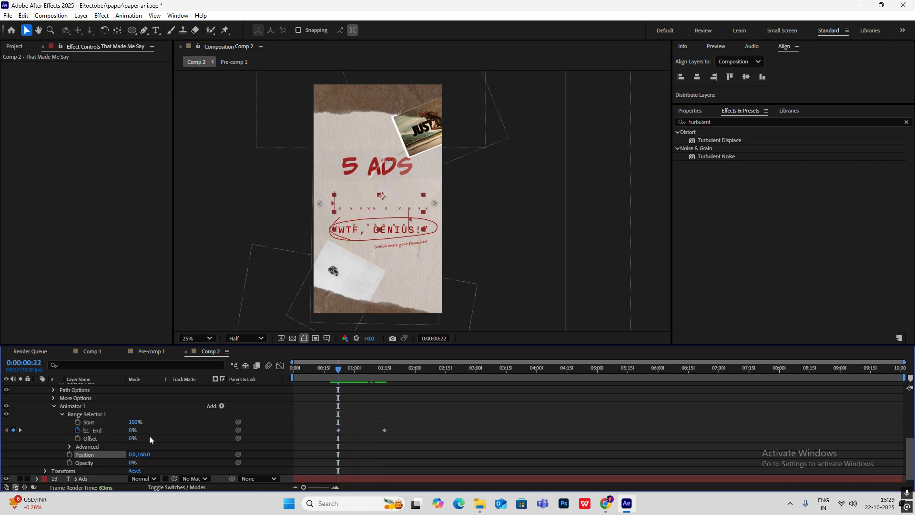
pyautogui.moveTo(146, 458); pyautogui.dragTo(122, 456)
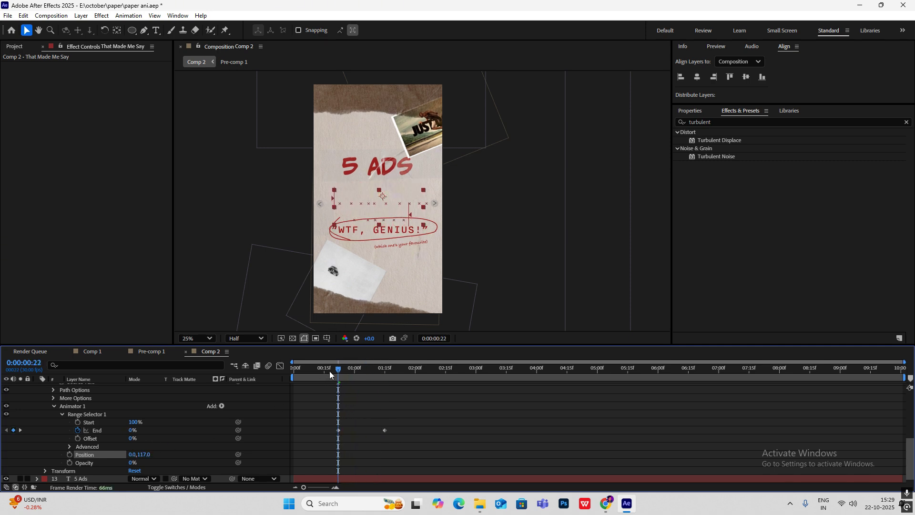
# Preview the That Made Me Say reveal from 0:00:00:22.
pyautogui.moveTo(330, 374); pyautogui.dragTo(348, 381)
pyautogui.press('space')
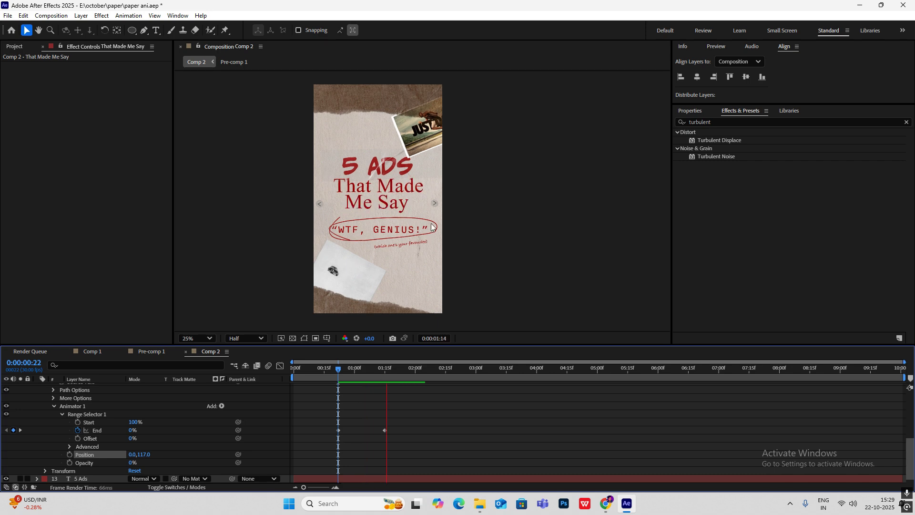
pyautogui.press('space')
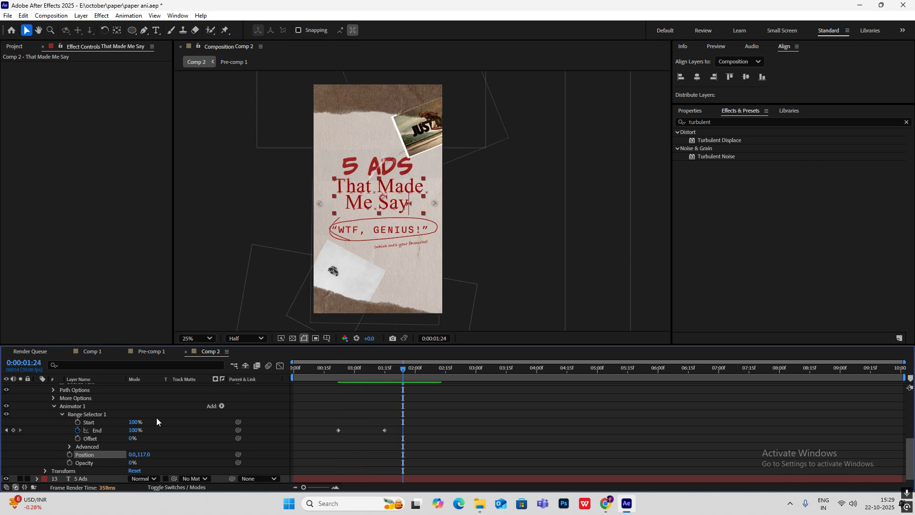
# Base the That Made Me Say range selector on Words in its advanced options and preview the reveal from 0:00:00:18.
pyautogui.click(68, 445)
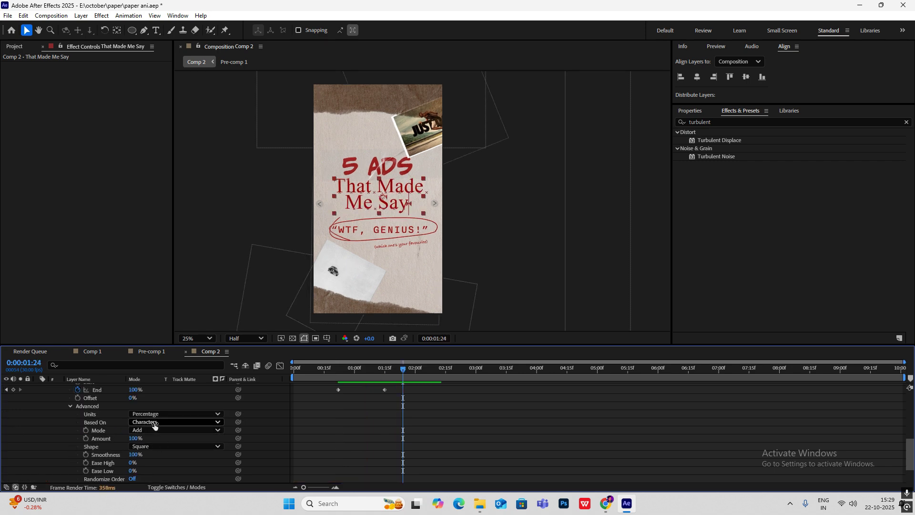
pyautogui.click(174, 421)
pyautogui.click(157, 452)
pyautogui.moveTo(391, 376); pyautogui.dragTo(330, 378)
pyautogui.press('space')
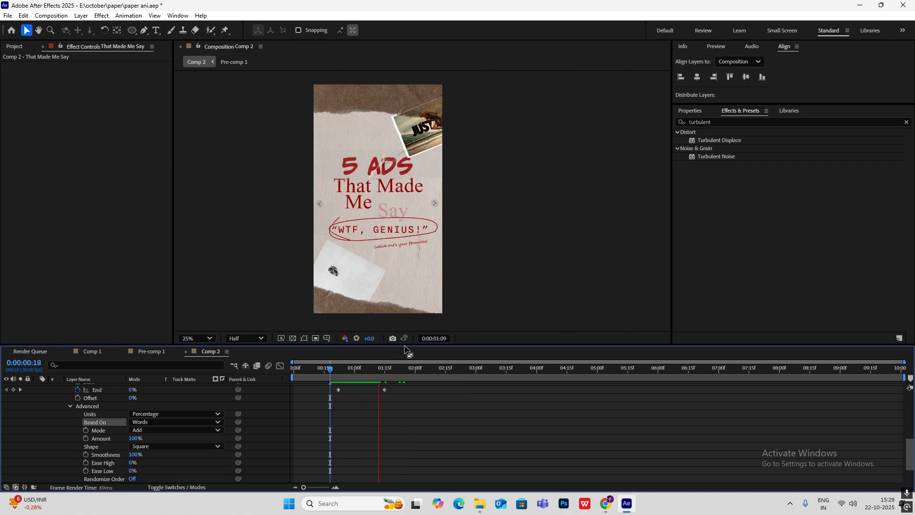
pyautogui.press('space')
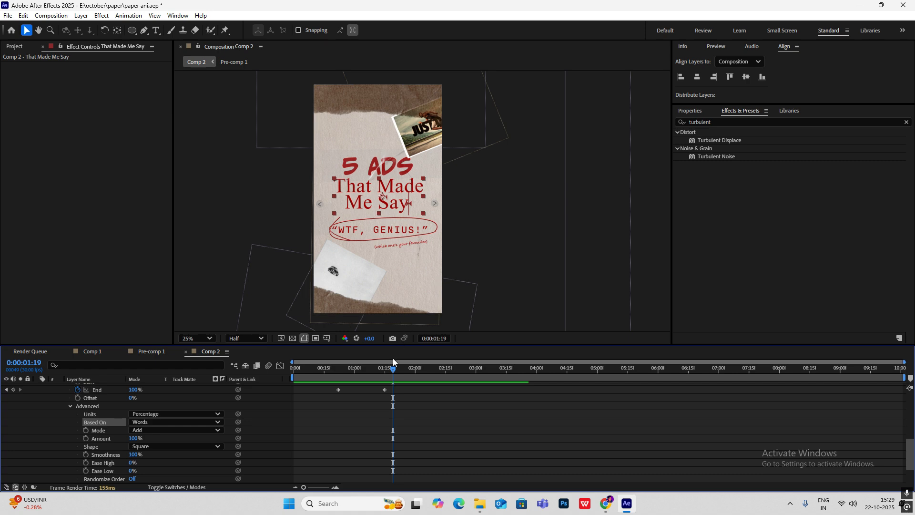
# Collapse the That Made Me Say layer and play Comp 2 from the first frame to review both text animations.
pyautogui.moveTo(393, 368); pyautogui.dragTo(252, 382)
pyautogui.scroll(5, 73, 429)
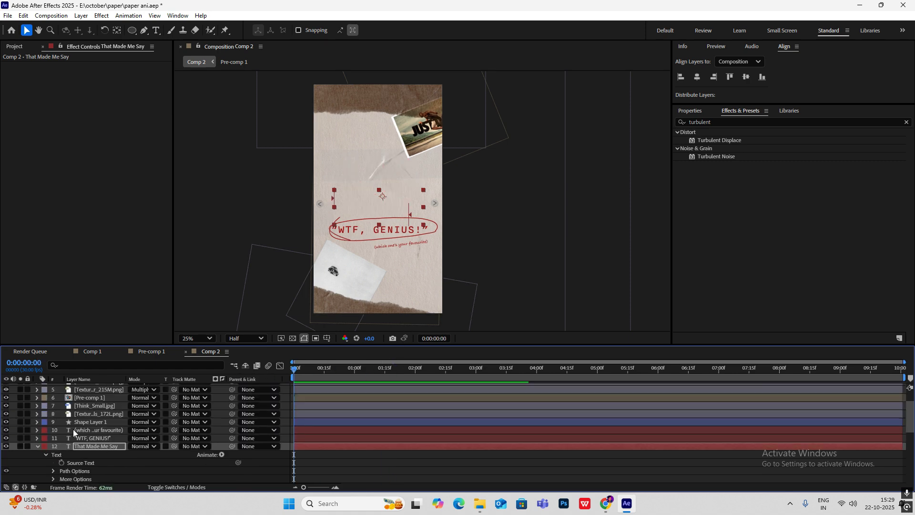
pyautogui.click(37, 446)
pyautogui.moveTo(307, 374); pyautogui.dragTo(265, 367)
pyautogui.click(311, 367)
pyautogui.press('space')
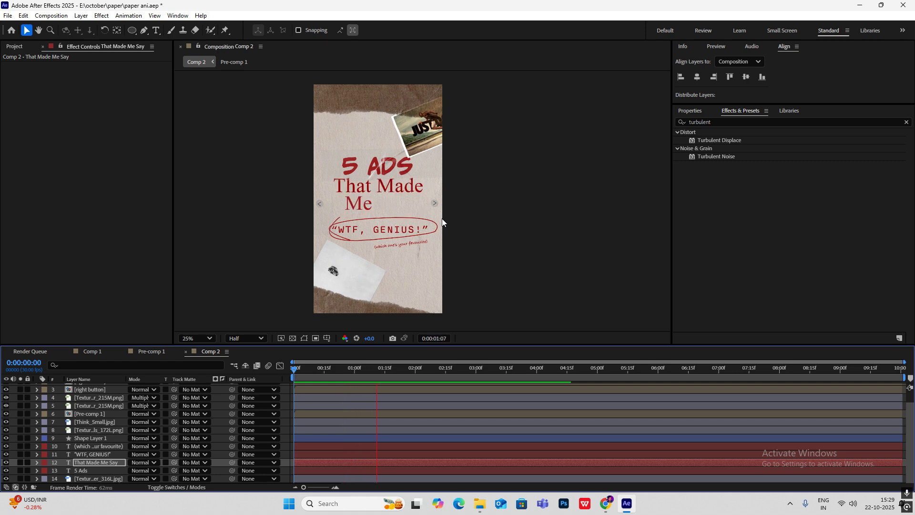
pyautogui.click(414, 204)
# Apply the AAEC - Word Blink preset to the "WTF, GENIUS!" text layer at 0:00:01:20.
pyautogui.click(685, 148)
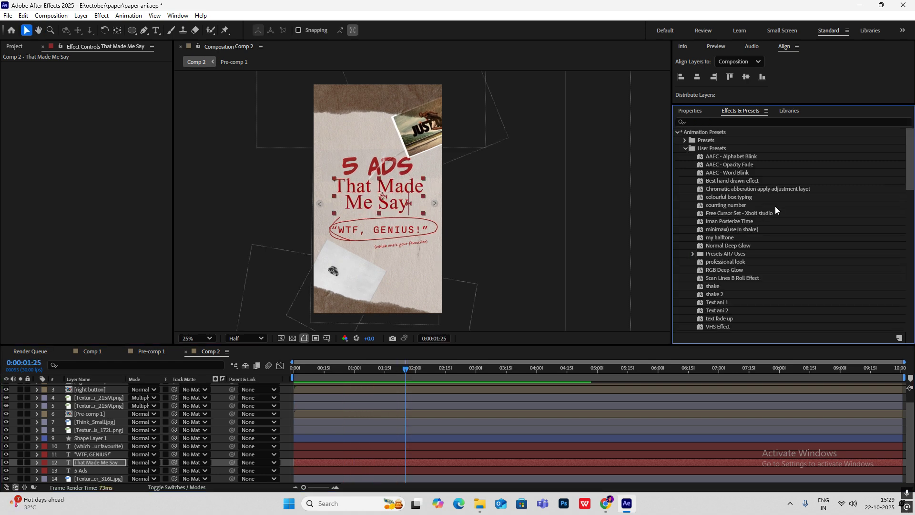
pyautogui.scroll(-1, 729, 256)
pyautogui.scroll(1, 739, 212)
pyautogui.moveTo(417, 369); pyautogui.dragTo(395, 370)
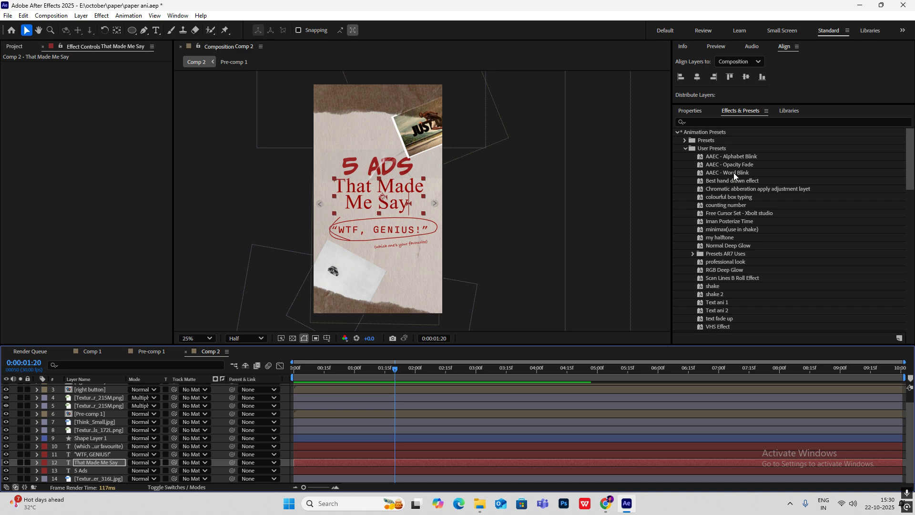
pyautogui.moveTo(734, 173); pyautogui.dragTo(165, 462)
# Apply the AAEC - Opacity Fade preset to the (which one's your favourite) layer at 0:00:02:14, preview it and shift the layer about 15 frames earlier.
pyautogui.moveTo(449, 368)
pyautogui.mouseDown()
pyautogui.moveTo(425, 368)
pyautogui.moveTo(442, 368)
pyautogui.mouseUp()
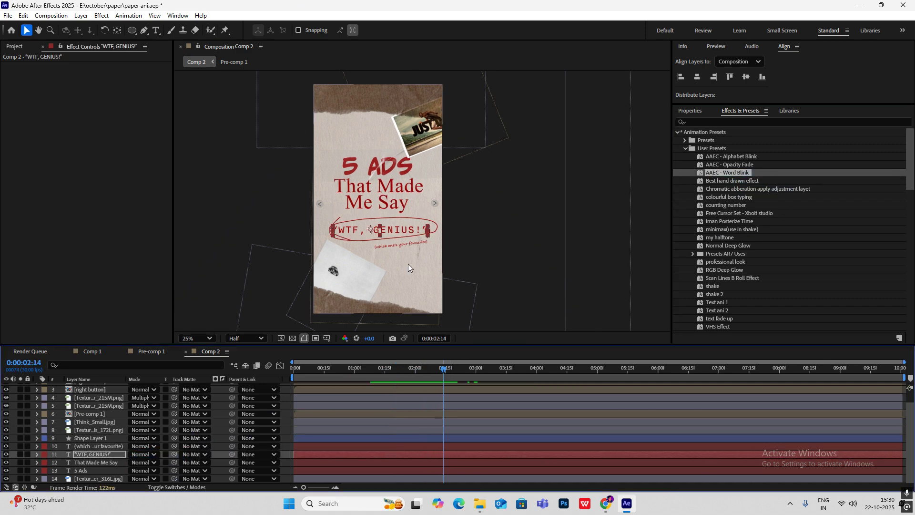
pyautogui.moveTo(732, 166); pyautogui.dragTo(471, 445)
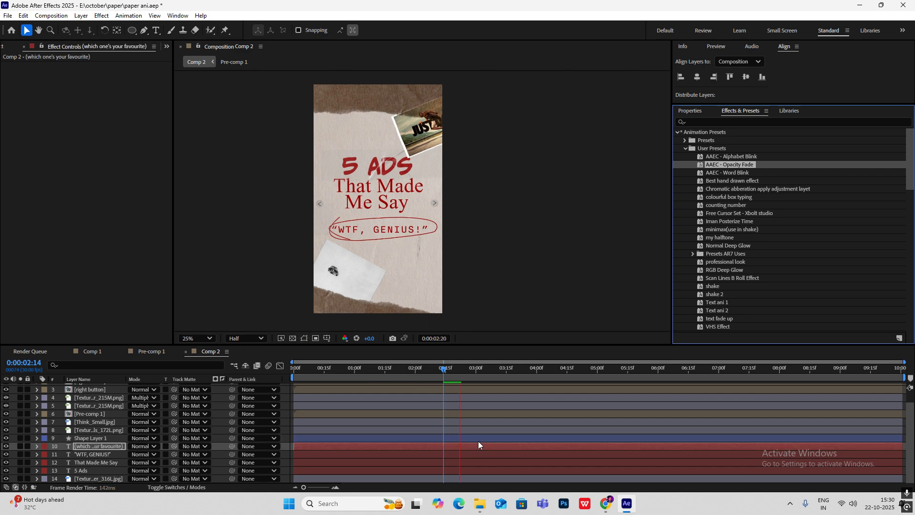
pyautogui.press('space')
pyautogui.click(518, 286)
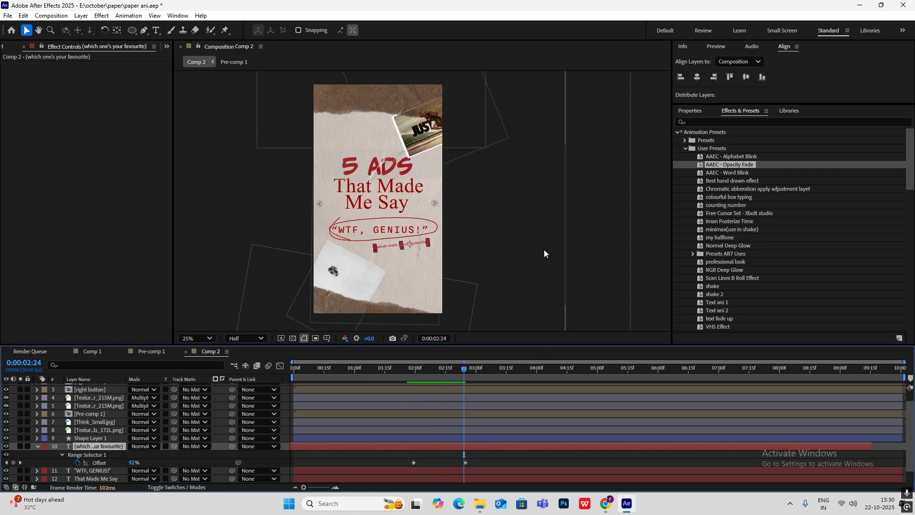
pyautogui.click(37, 445)
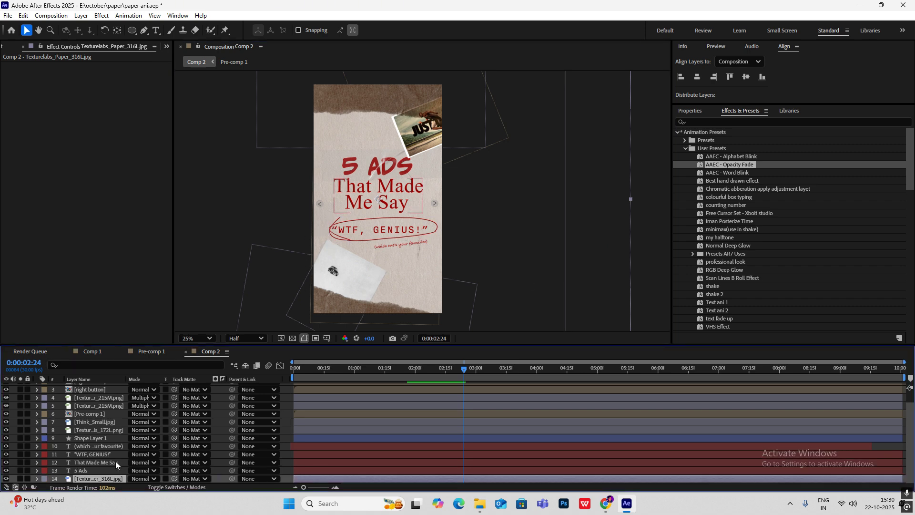
# Add Trim Paths to the hand-drawn oval on Shape Layer 1 and keyframe its End at 100% at 0:00:01:14.
pyautogui.click(109, 438)
pyautogui.click(470, 30)
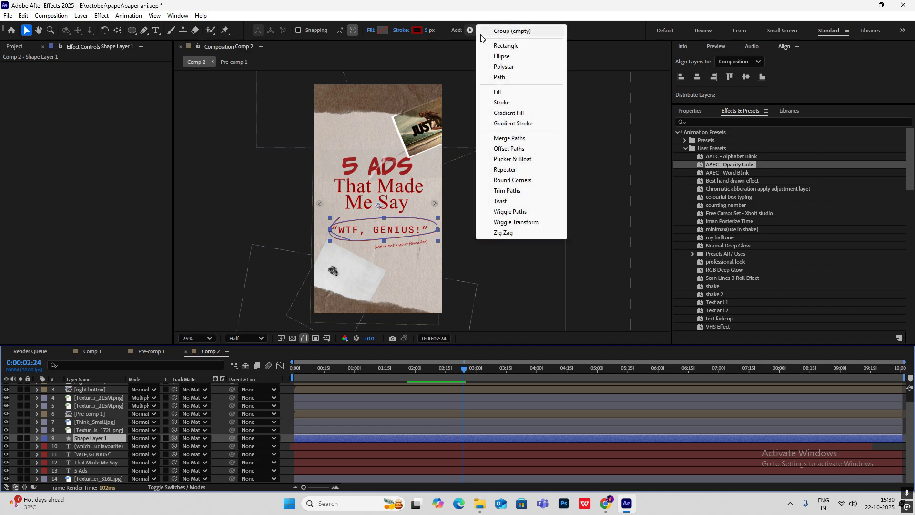
pyautogui.click(507, 191)
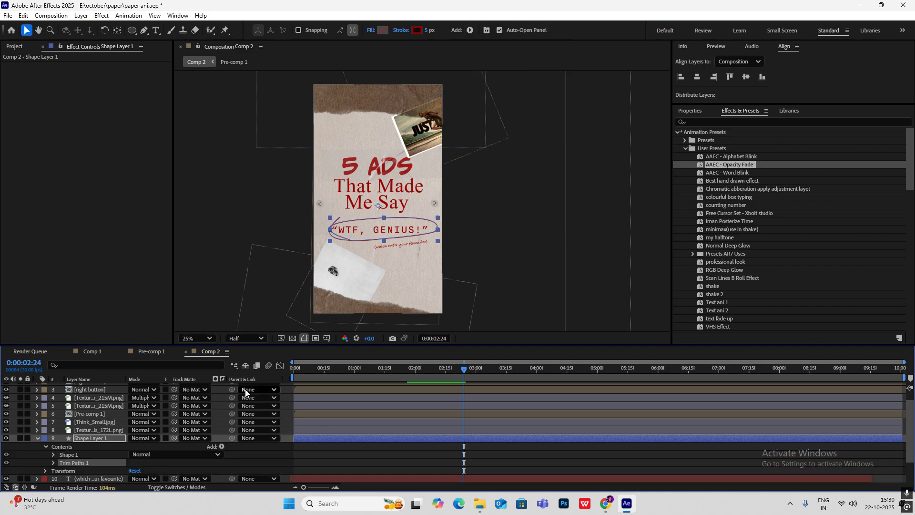
pyautogui.moveTo(465, 375); pyautogui.dragTo(382, 376)
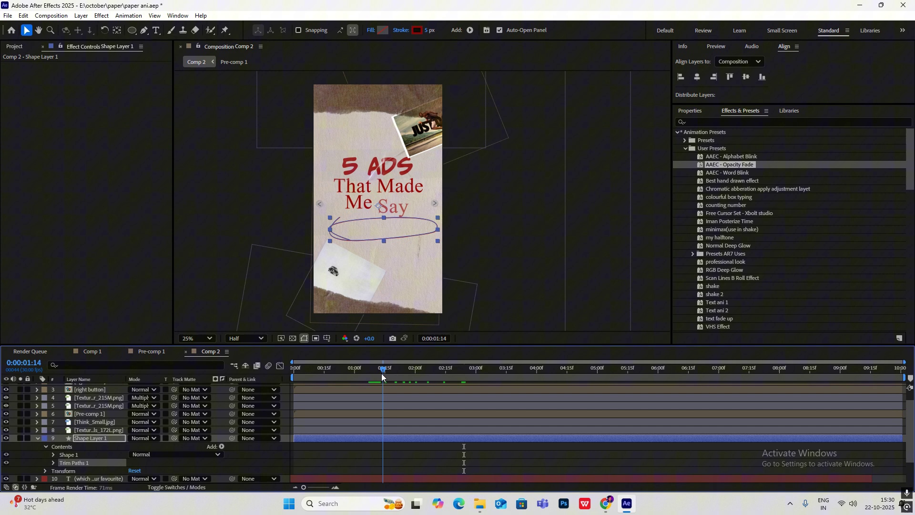
pyautogui.click(53, 463)
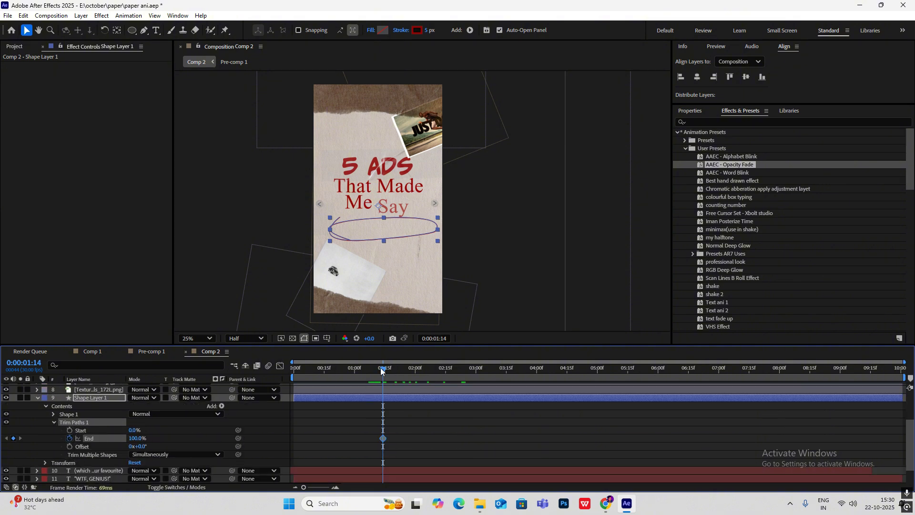
# Keyframe the Trim Paths End at 100% at 0:00:02:09 and set it to 0% at 0:00:01:14.
pyautogui.moveTo(382, 371); pyautogui.dragTo(434, 368)
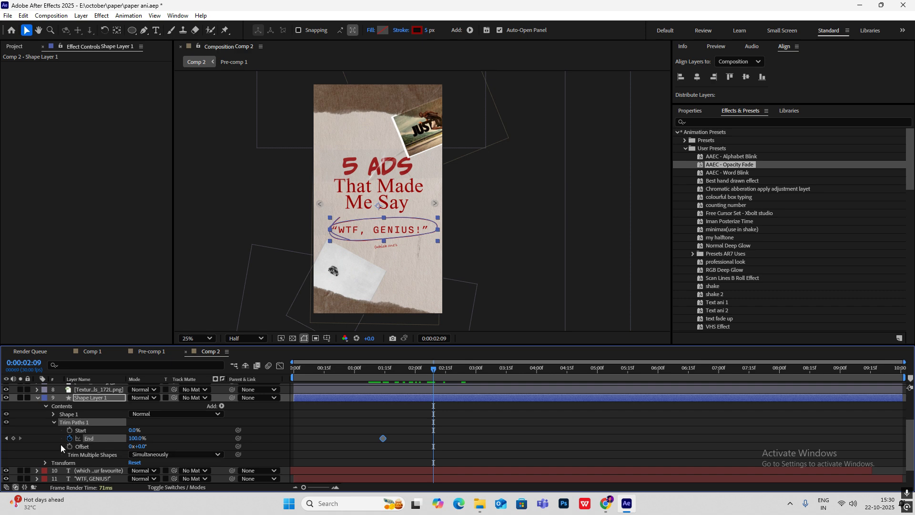
pyautogui.click(7, 438)
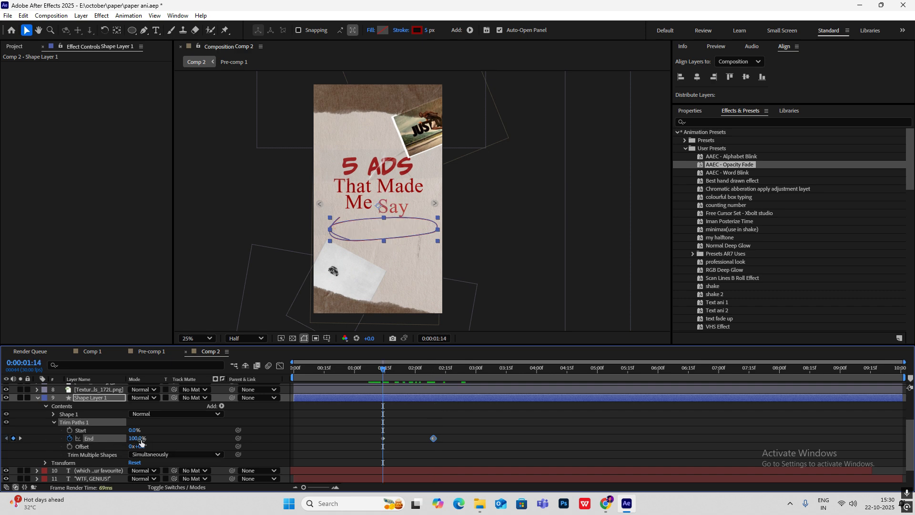
pyautogui.click(138, 438)
pyautogui.write('0')
pyautogui.press('Return')
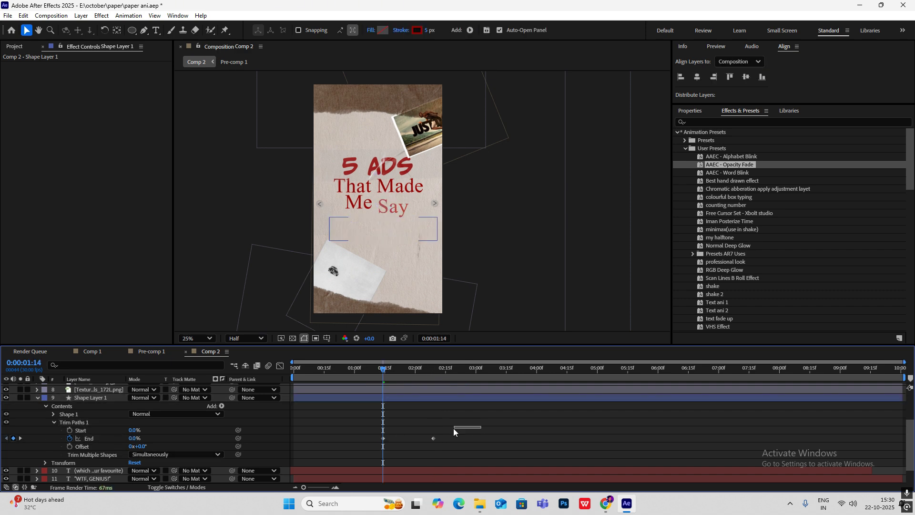
# Ease both Trim Paths End keyframes, shape the speed graph into a central peak and preview the oval drawing on.
pyautogui.moveTo(454, 428); pyautogui.dragTo(384, 459)
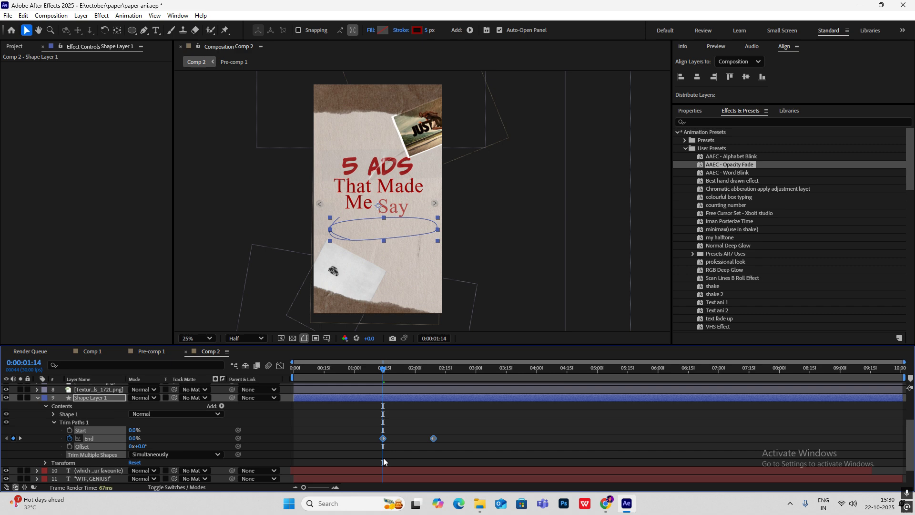
pyautogui.click(281, 366)
pyautogui.moveTo(375, 459); pyautogui.dragTo(387, 459)
pyautogui.moveTo(443, 459); pyautogui.dragTo(426, 459)
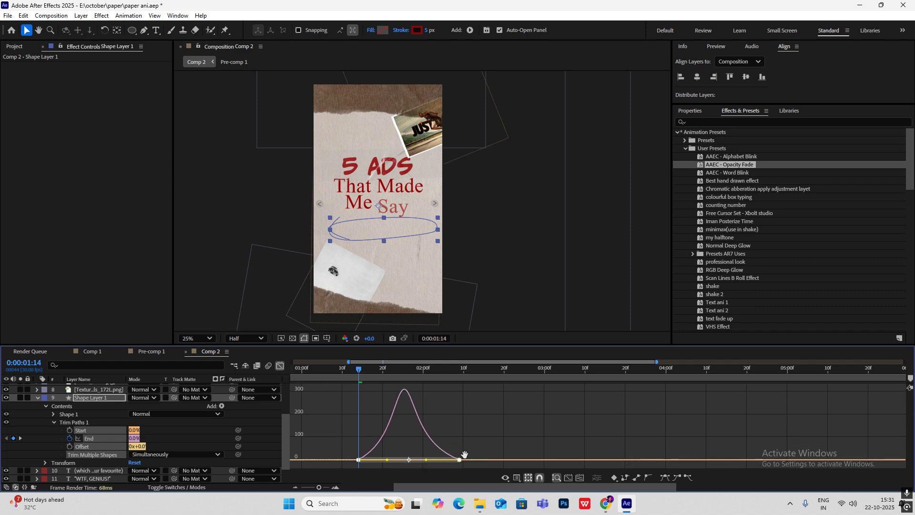
pyautogui.press('space')
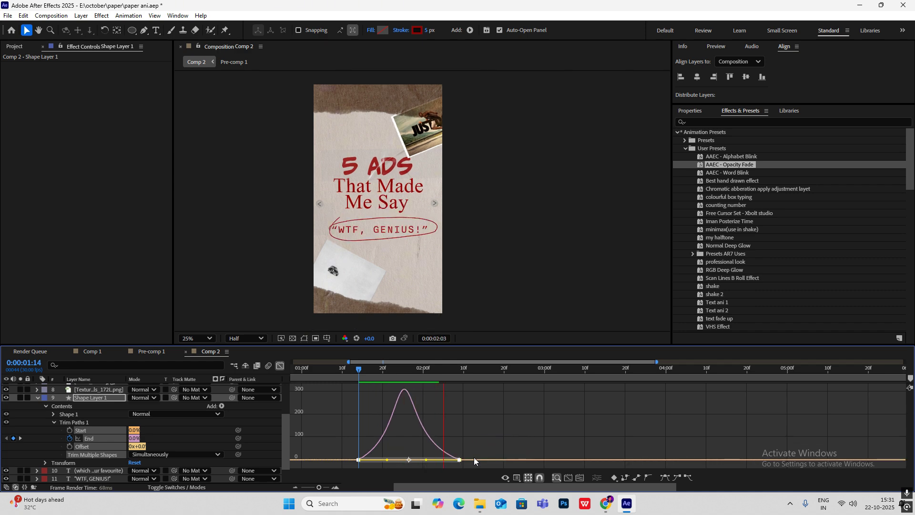
pyautogui.click(455, 261)
pyautogui.click(279, 365)
# Collapse Shape Layer 1 and play Comp 2 from the first frame to review all the text and oval animations.
pyautogui.press('Home')
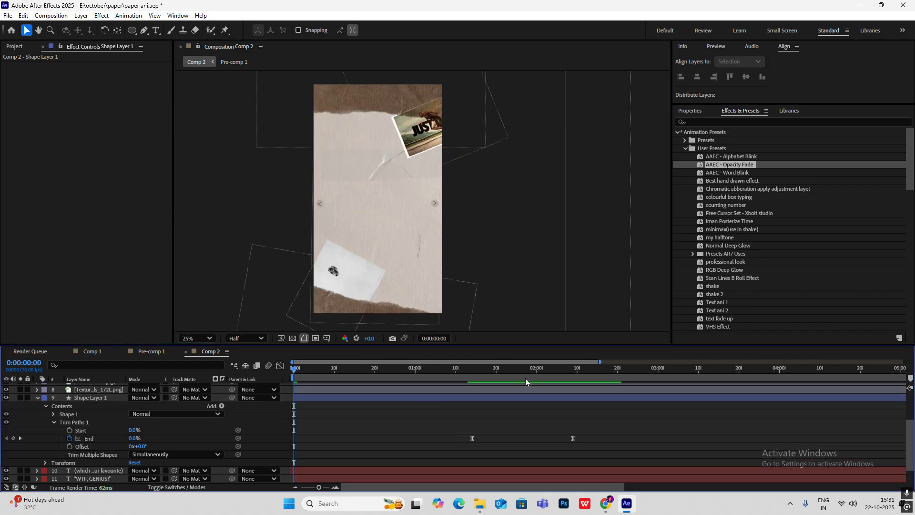
pyautogui.click(38, 398)
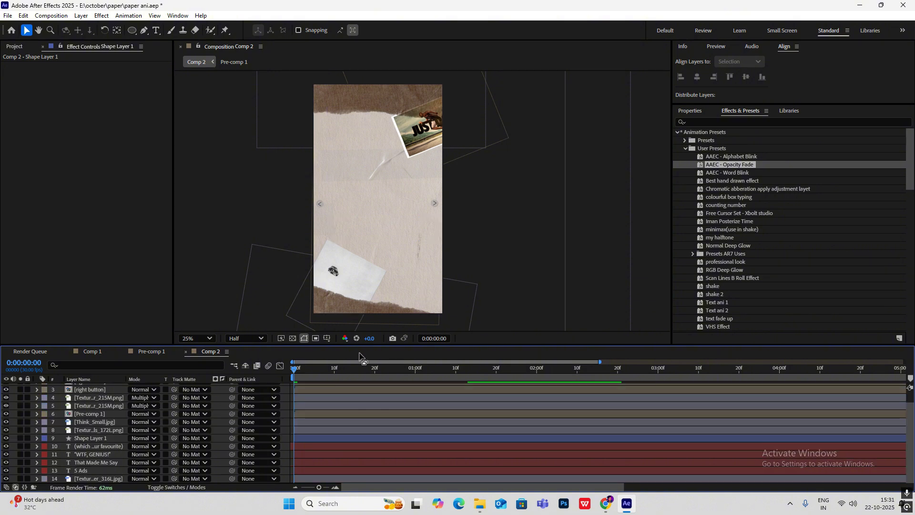
pyautogui.click(400, 201)
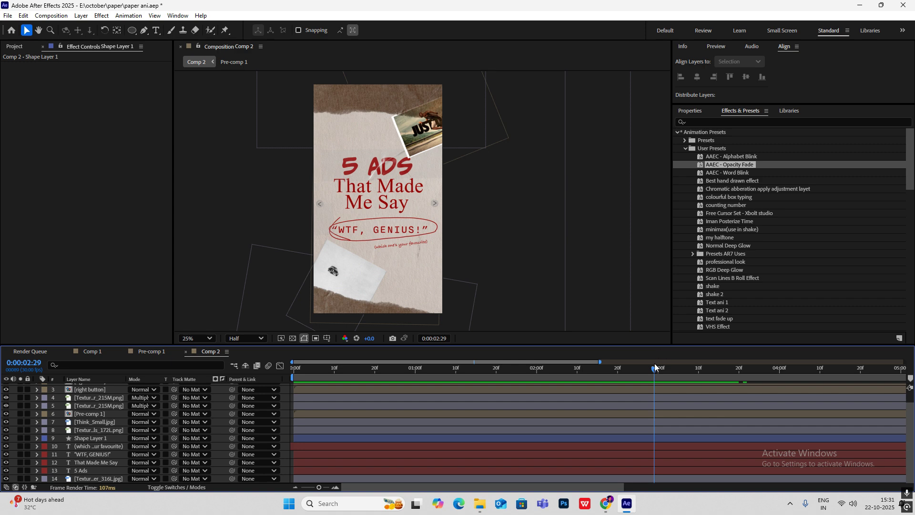
pyautogui.moveTo(656, 368); pyautogui.dragTo(508, 368)
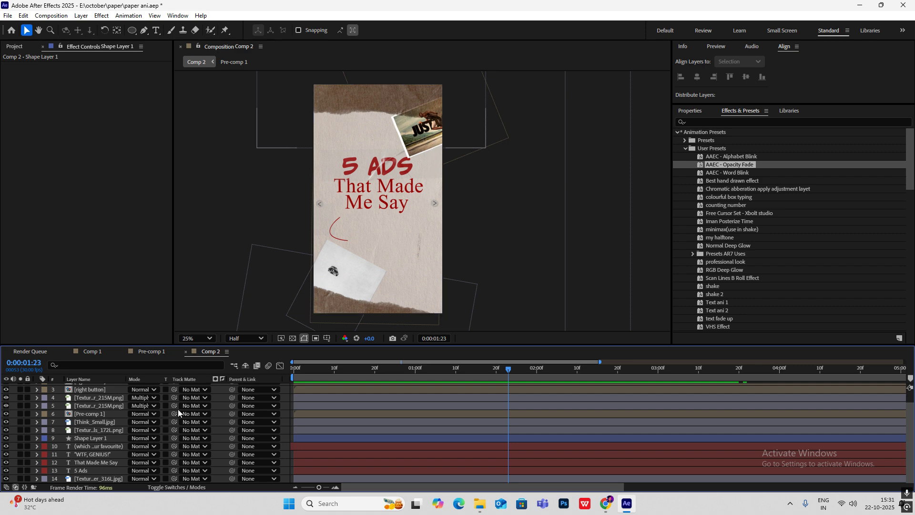
# Set Position and Rotation keyframes on Pre-comp 1 and Think_Small.jpg at 0:00:00:29.
pyautogui.click(107, 414)
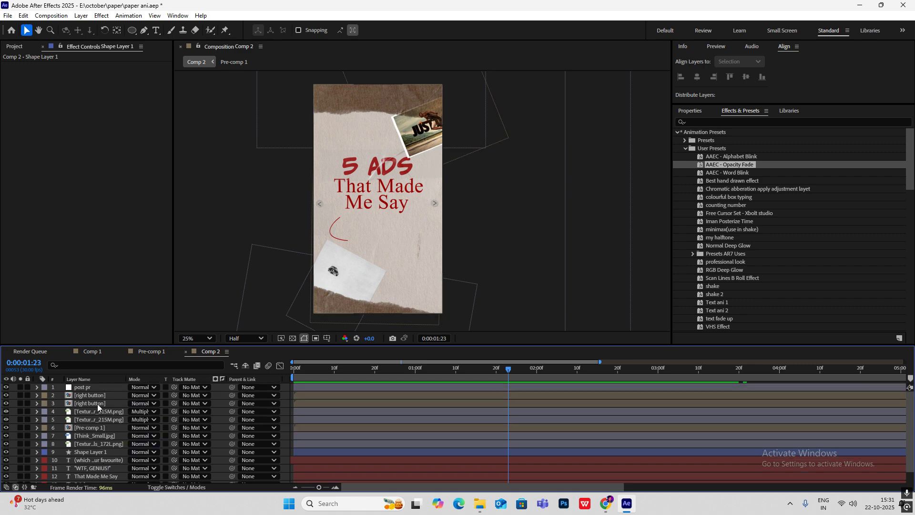
pyautogui.keyDown('shift'); pyautogui.click(95, 422); pyautogui.keyUp('shift')
pyautogui.moveTo(509, 369); pyautogui.dragTo(411, 378)
pyautogui.press('p')
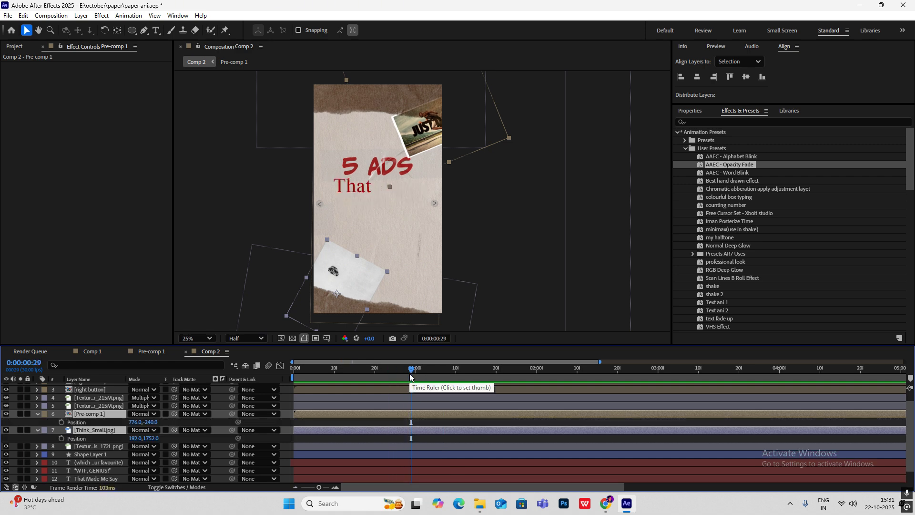
pyautogui.hotkey('shift', 'r')
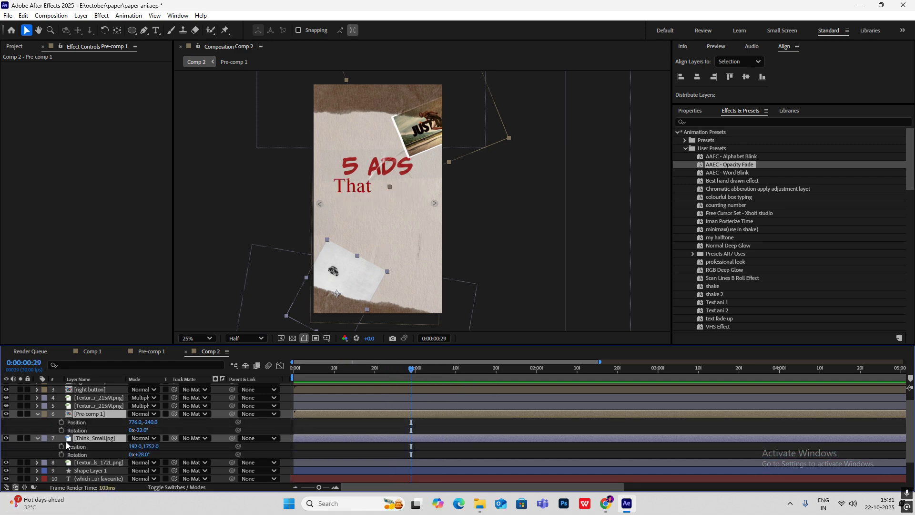
pyautogui.click(61, 446)
pyautogui.click(61, 430)
pyautogui.click(62, 454)
# Add Position and Rotation keyframes holding the current values of Pre-comp 1 and Think_Small.jpg at 0:00:02:01.
pyautogui.moveTo(411, 369); pyautogui.dragTo(539, 391)
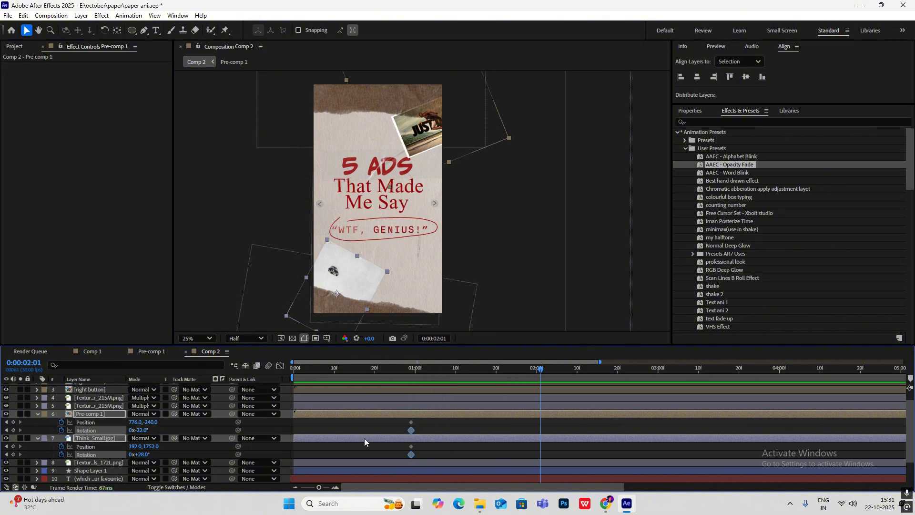
pyautogui.click(13, 430)
pyautogui.click(14, 446)
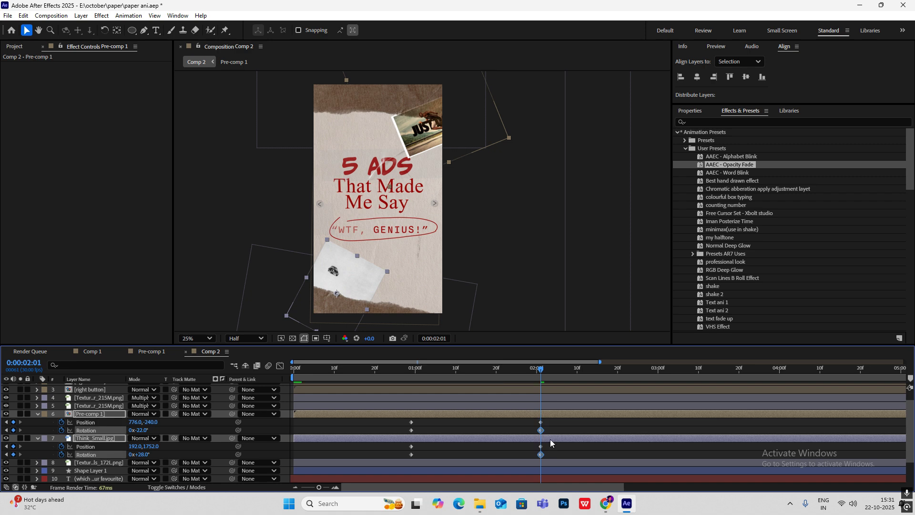
pyautogui.click(13, 454)
# At 0:00:00:29, move both pictures outside the frame: Think_Small.jpg to -440, 1676 and Pre-comp 1 to 1532, -292.
pyautogui.moveTo(541, 371); pyautogui.dragTo(406, 380)
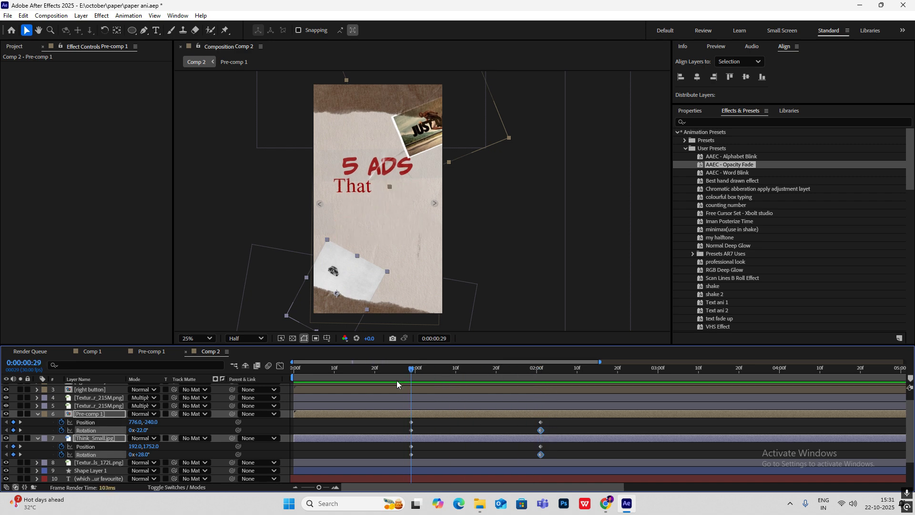
pyautogui.moveTo(330, 293); pyautogui.dragTo(260, 285)
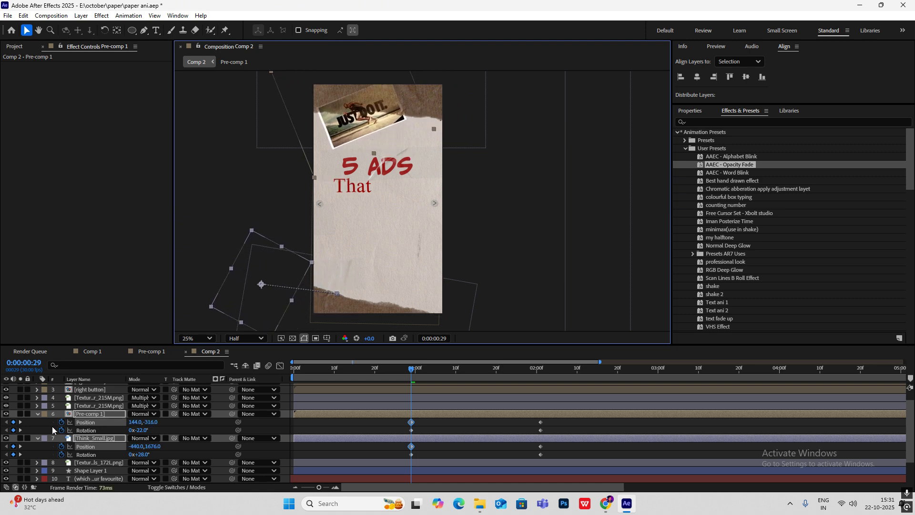
pyautogui.click(86, 422)
pyautogui.moveTo(368, 124); pyautogui.dragTo(533, 127)
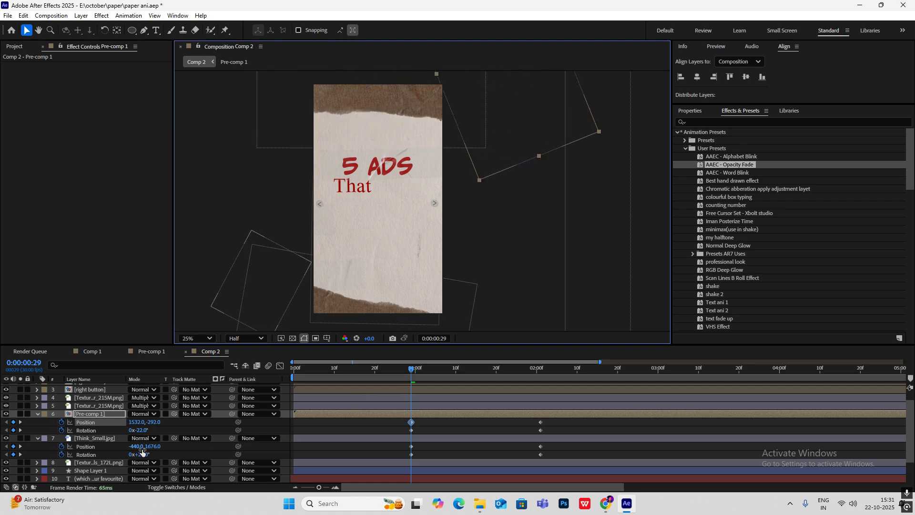
# Set the starting rotation of Pre-comp 1 to -32° and Think_Small.jpg to -21°, and preview the pictures sliding in.
pyautogui.moveTo(140, 430); pyautogui.dragTo(120, 454)
pyautogui.press('space')
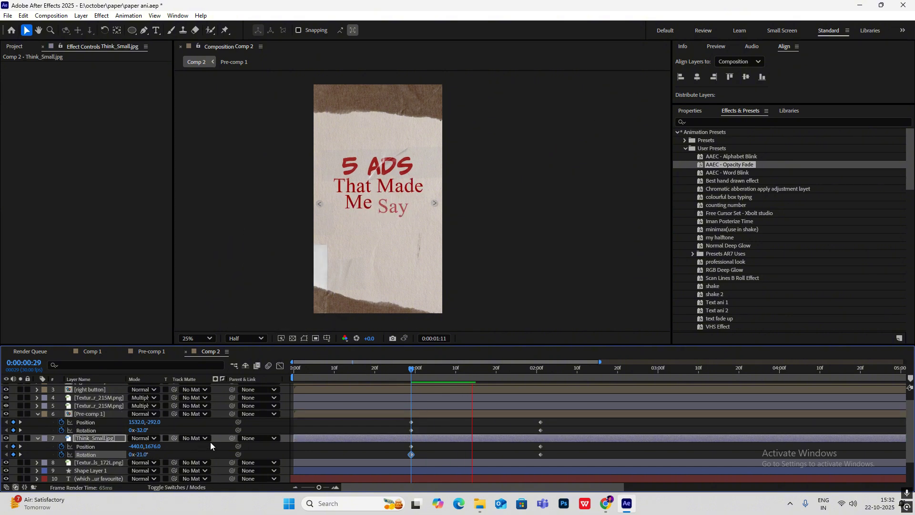
pyautogui.press('space')
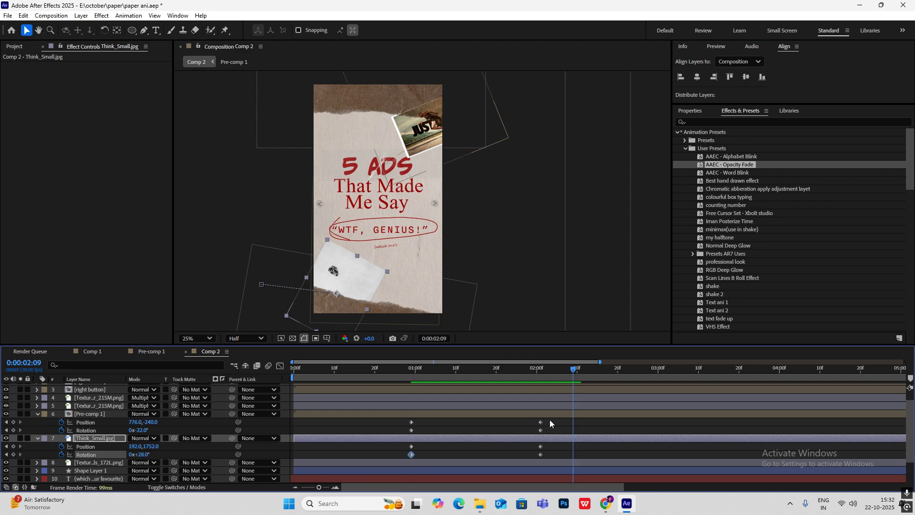
# Ease all Position and Rotation keyframes of both pictures to about 60% influence, preview the slide-in and collapse the two layers.
pyautogui.moveTo(553, 419); pyautogui.dragTo(401, 471)
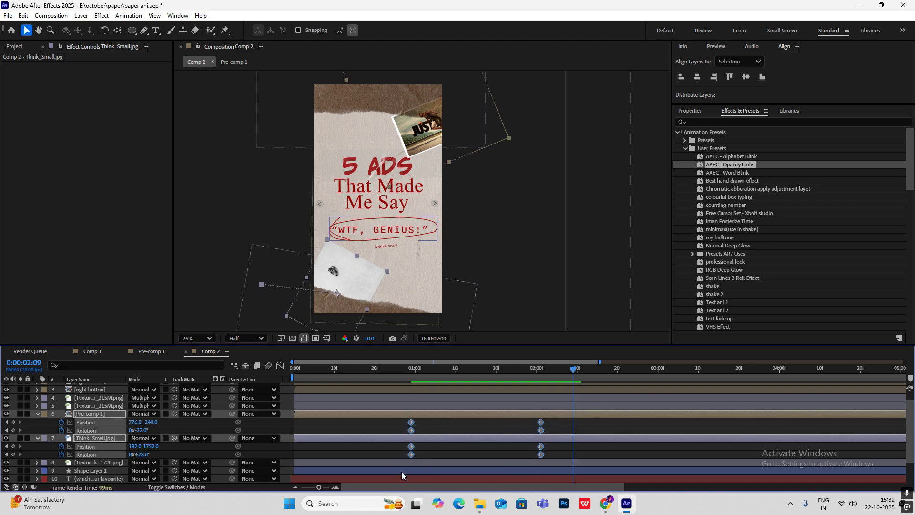
pyautogui.click(279, 366)
pyautogui.moveTo(432, 459); pyautogui.dragTo(450, 460)
pyautogui.moveTo(519, 459); pyautogui.dragTo(502, 459)
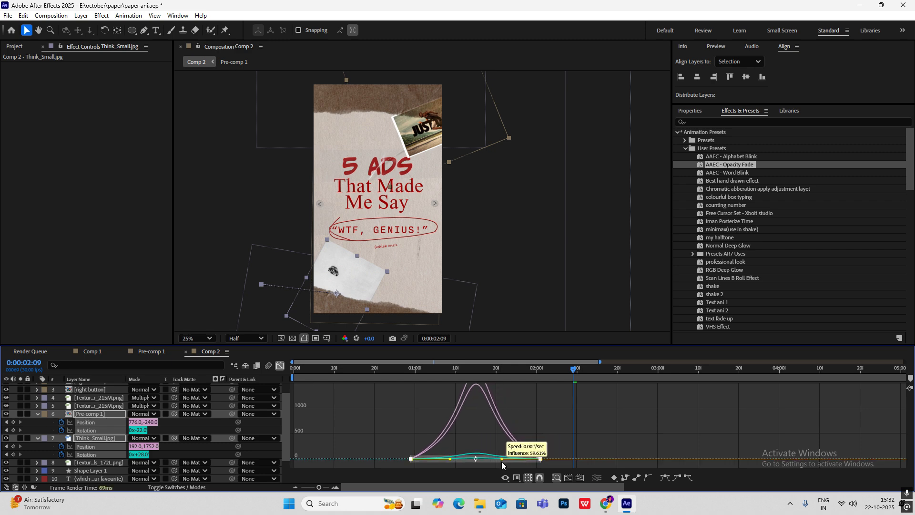
pyautogui.moveTo(574, 368); pyautogui.dragTo(412, 385)
pyautogui.press('space')
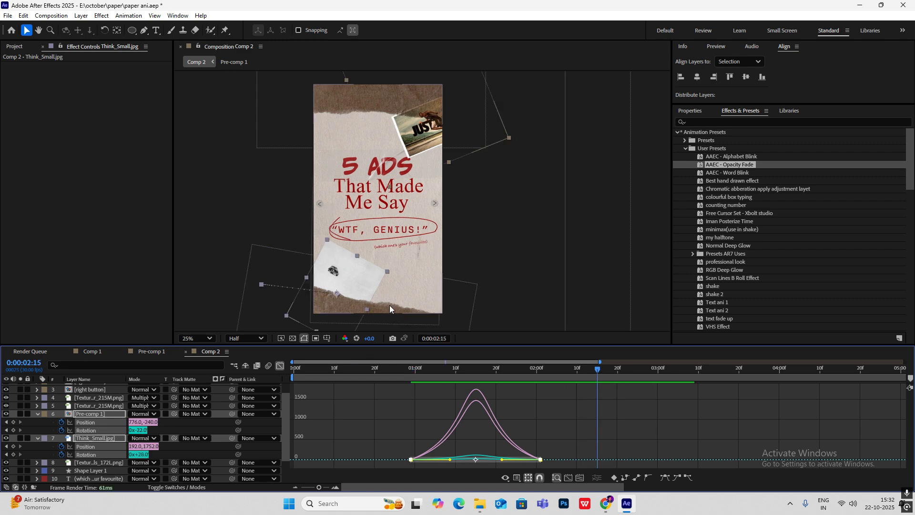
pyautogui.click(416, 368)
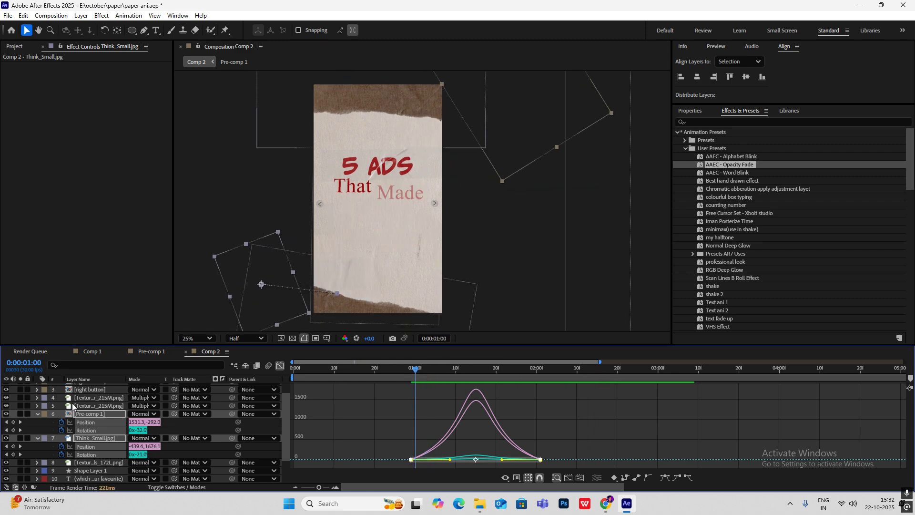
pyautogui.click(37, 414)
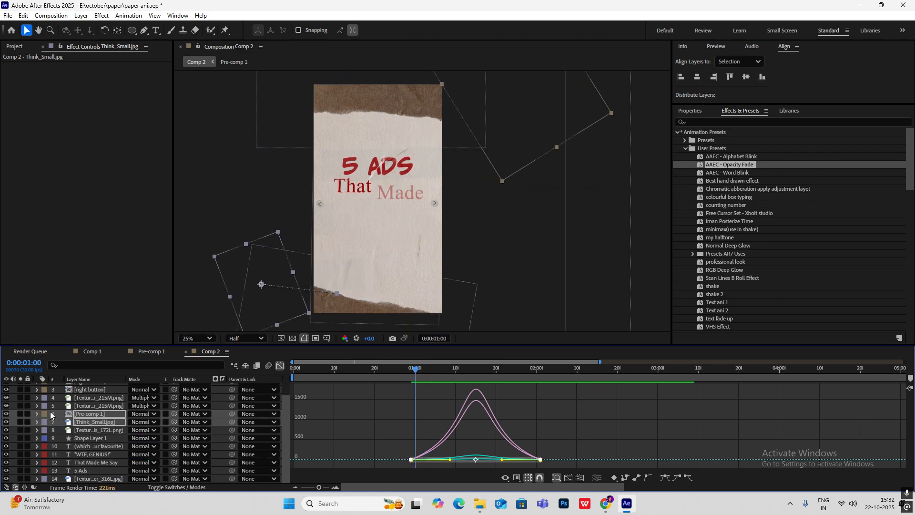
# Animate Position on both Texturelabs_Paper_215M.png layers from 332, 2308 and 484, -340 at 0:00:00:07 to their current placement at 0:00:00:26.
pyautogui.scroll(2, 97, 406)
pyautogui.click(96, 411)
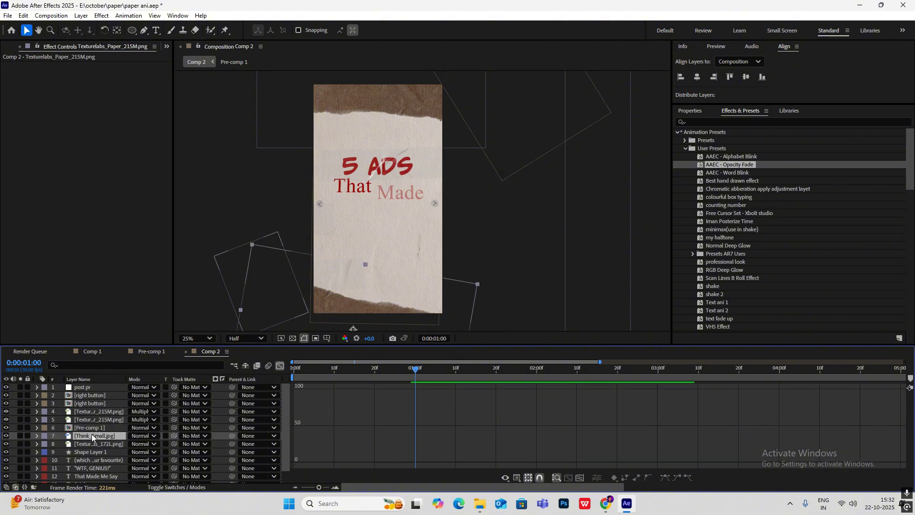
pyautogui.click(93, 436)
pyautogui.click(95, 411)
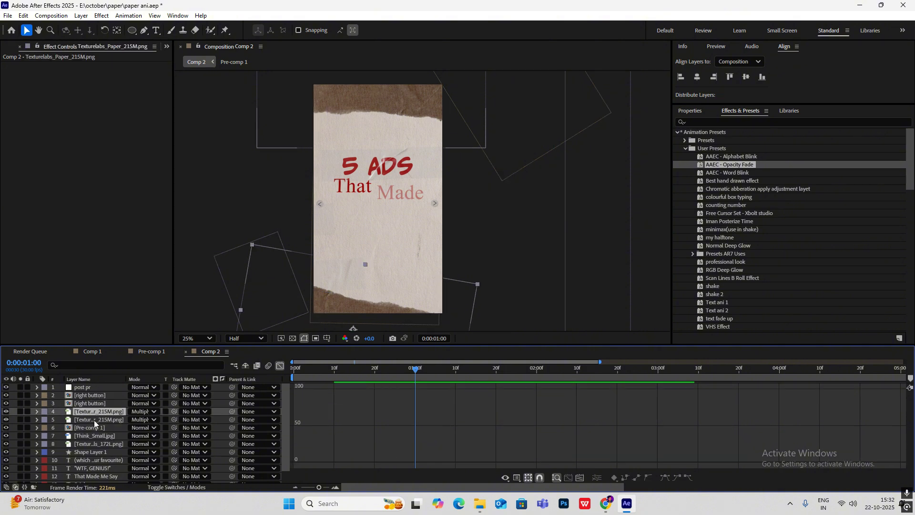
pyautogui.keyDown('shift'); pyautogui.click(94, 419); pyautogui.keyUp('shift')
pyautogui.click(280, 365)
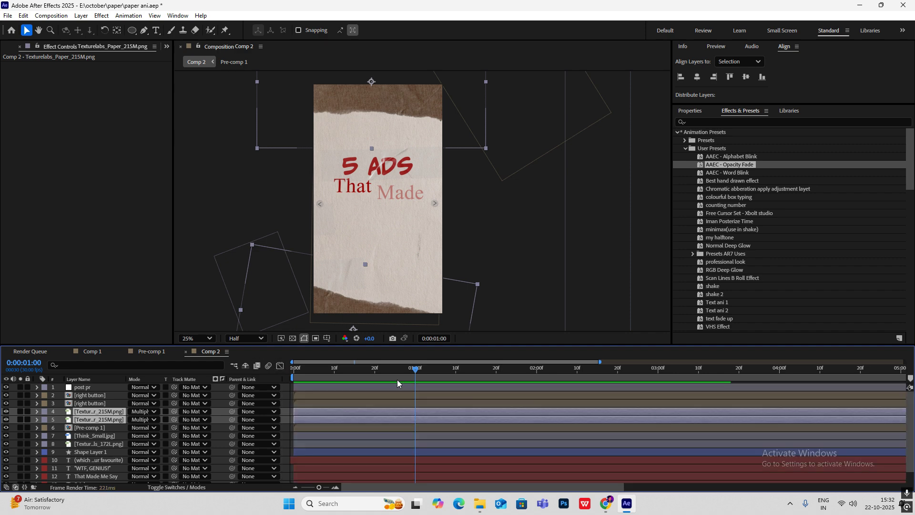
pyautogui.moveTo(414, 371); pyautogui.dragTo(313, 379)
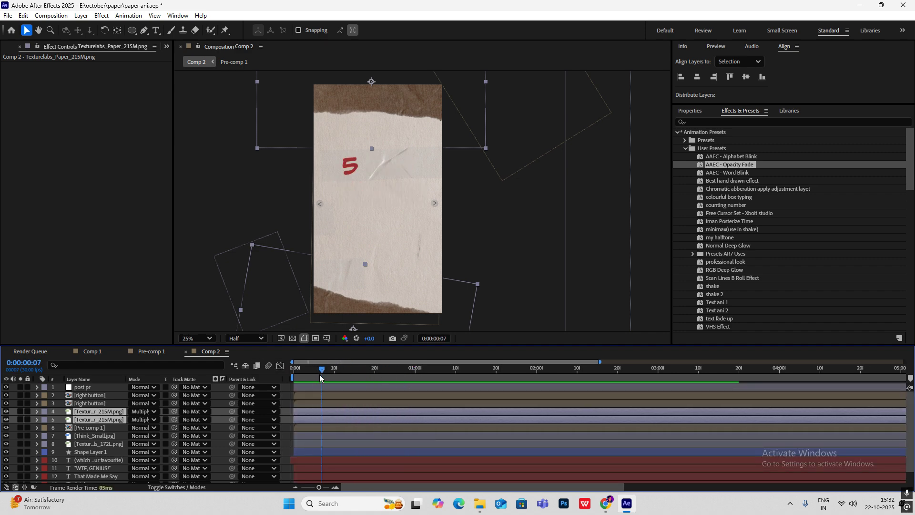
pyautogui.press('p')
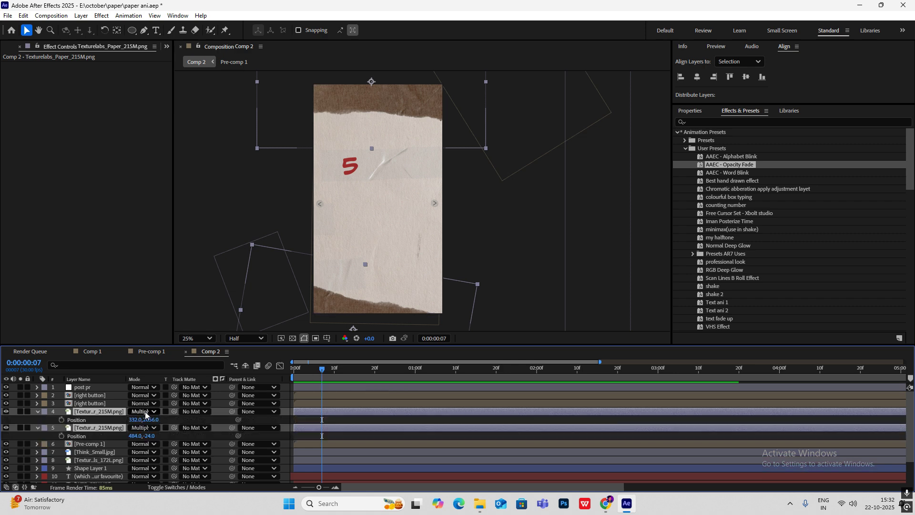
pyautogui.click(62, 420)
pyautogui.moveTo(322, 376); pyautogui.dragTo(399, 384)
pyautogui.click(13, 435)
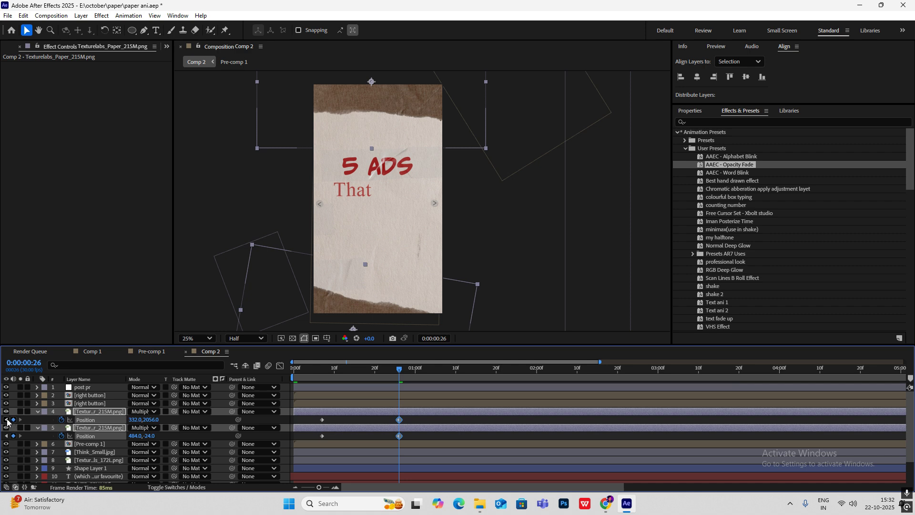
pyautogui.click(6, 436)
pyautogui.moveTo(151, 420); pyautogui.dragTo(94, 429)
# Increase the easing of the torn papers' Position keyframes, start Think_Small.jpg's keyframes a few frames before Pre-comp 1's, and preview the animation.
pyautogui.moveTo(436, 423); pyautogui.dragTo(327, 455)
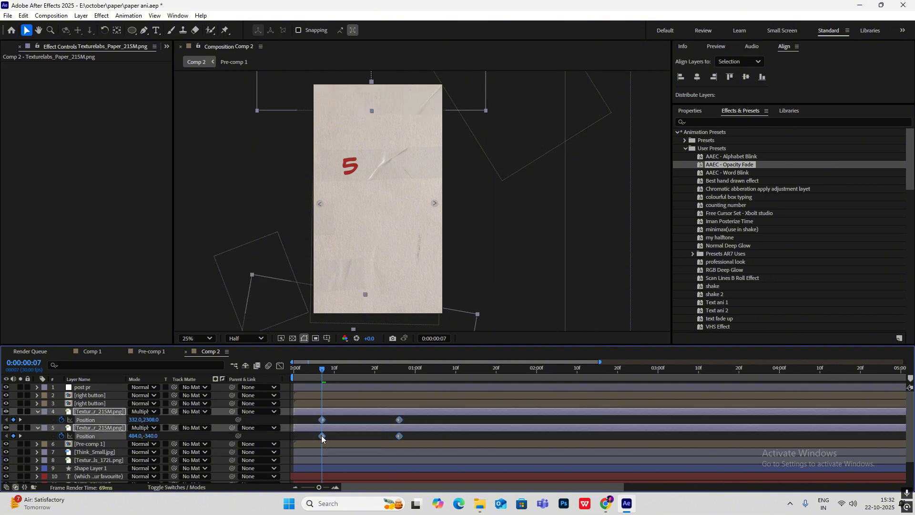
pyautogui.click(280, 365)
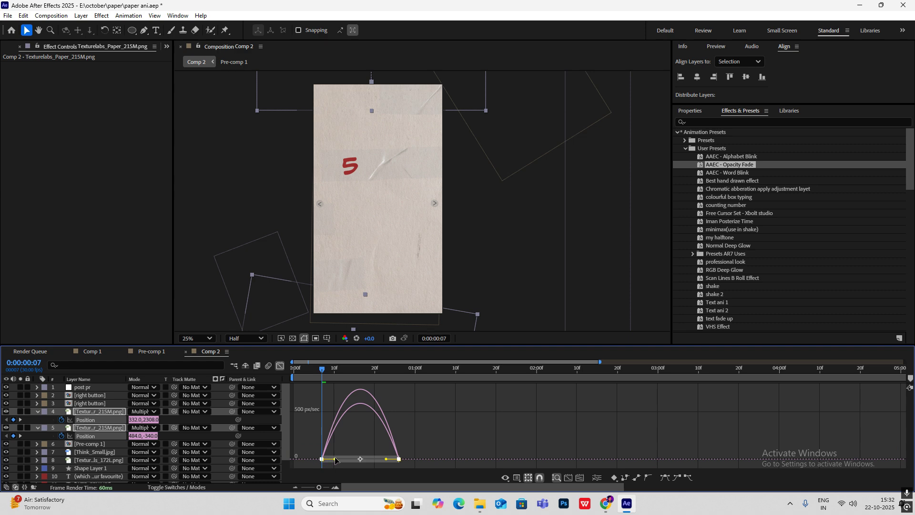
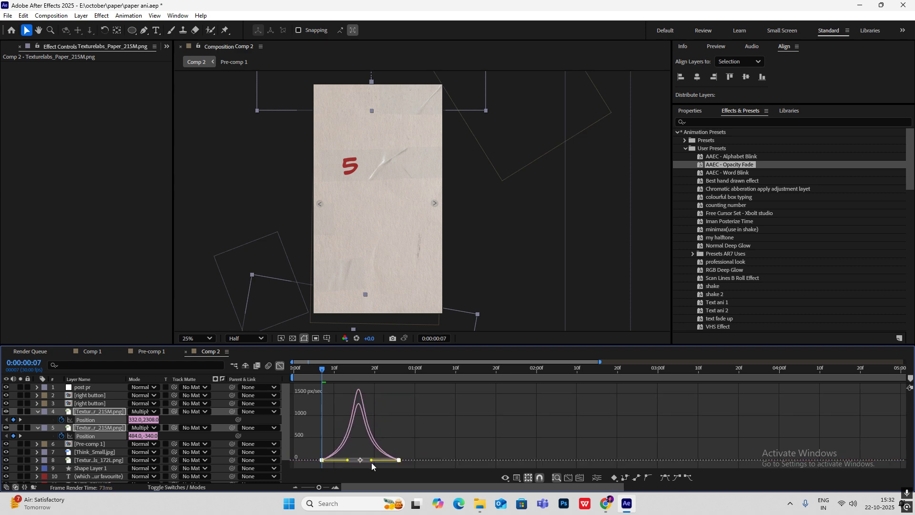
pyautogui.press('space')
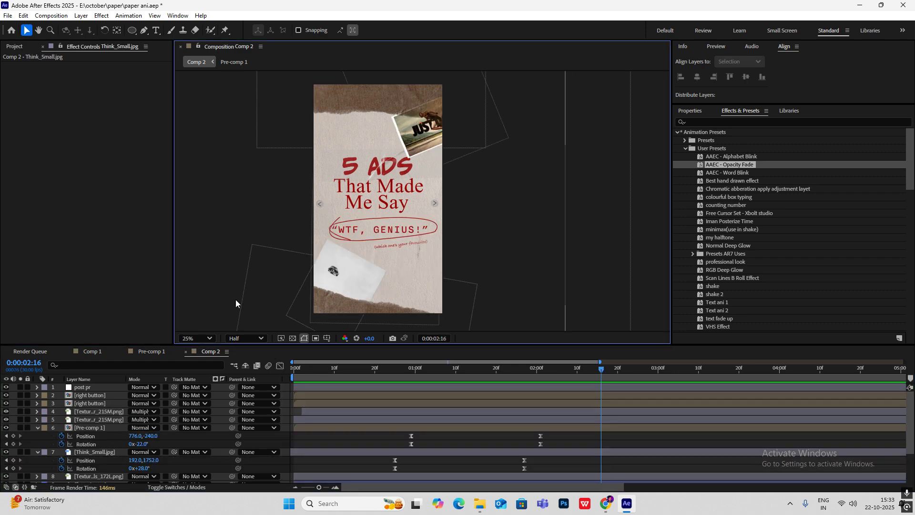
pyautogui.click(38, 427)
pyautogui.click(38, 434)
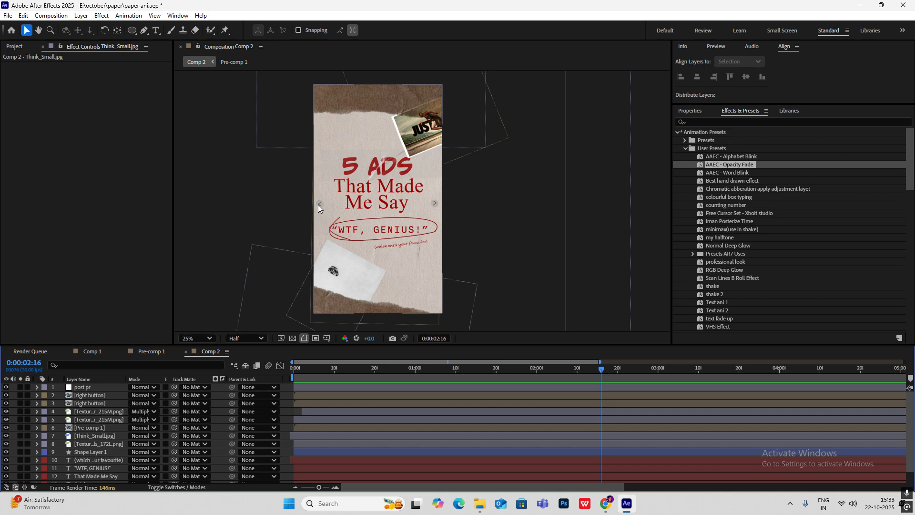
# Rename the upper of the two right button layers to leftbutton.
pyautogui.click(307, 397)
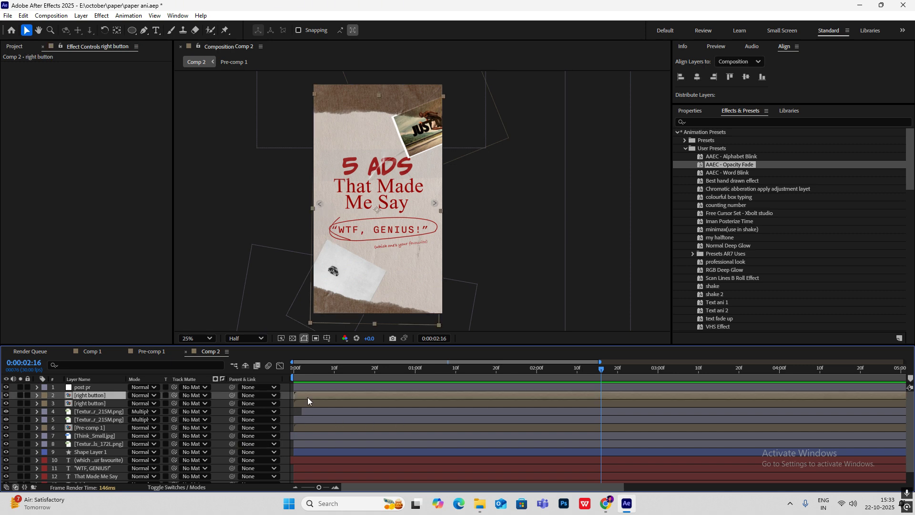
pyautogui.rightClick(107, 395)
pyautogui.click(96, 396)
pyautogui.press('Return')
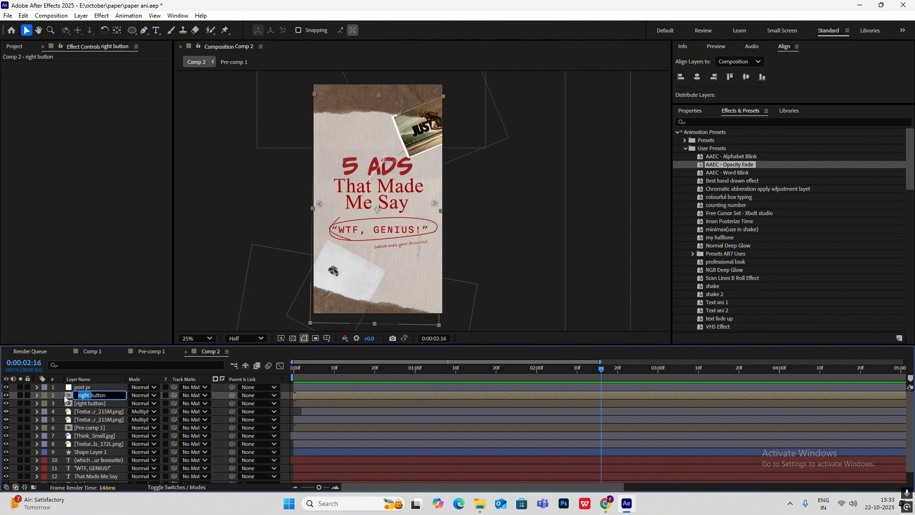
pyautogui.write('leftbutton')
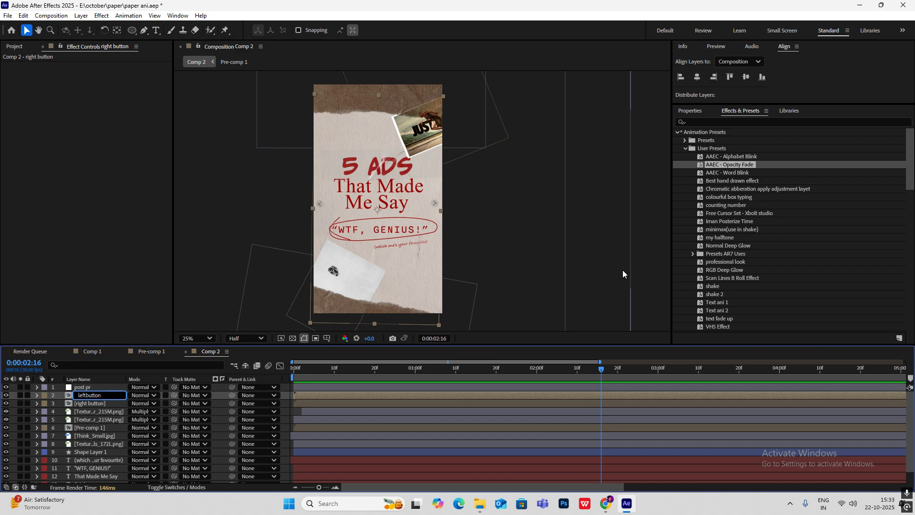
pyautogui.click(636, 267)
# Trim the start of the leftbutton layer so it begins at about 0:00:03:08.
pyautogui.click(85, 395)
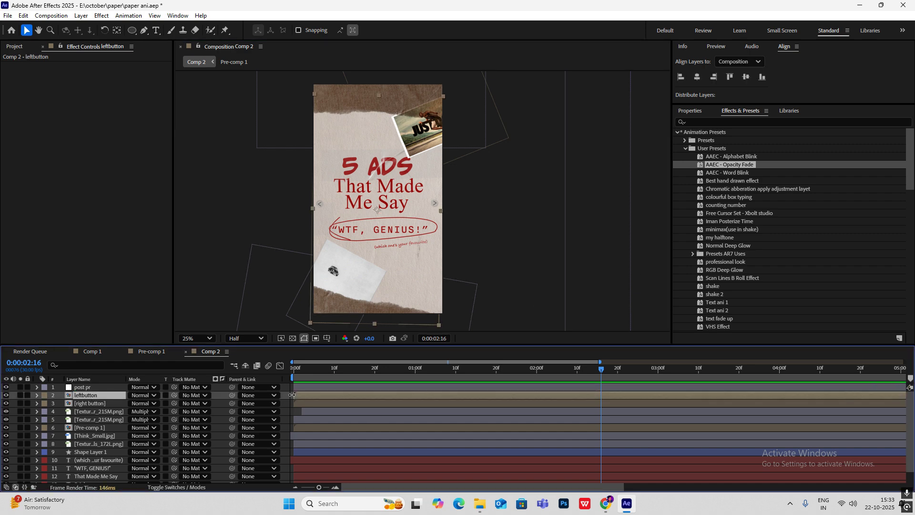
pyautogui.moveTo(294, 395); pyautogui.dragTo(493, 397)
pyautogui.moveTo(599, 367); pyautogui.dragTo(640, 402)
pyautogui.moveTo(488, 395); pyautogui.dragTo(688, 397)
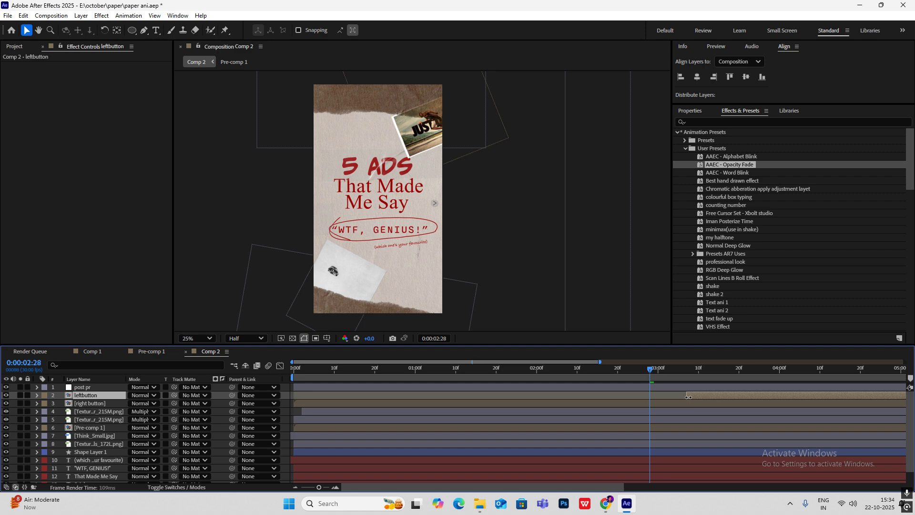
# Fade in the right button layer from 0% opacity at 0:00:00:10 to 100% at 0:00:01:12, and preview the result.
pyautogui.click(302, 403)
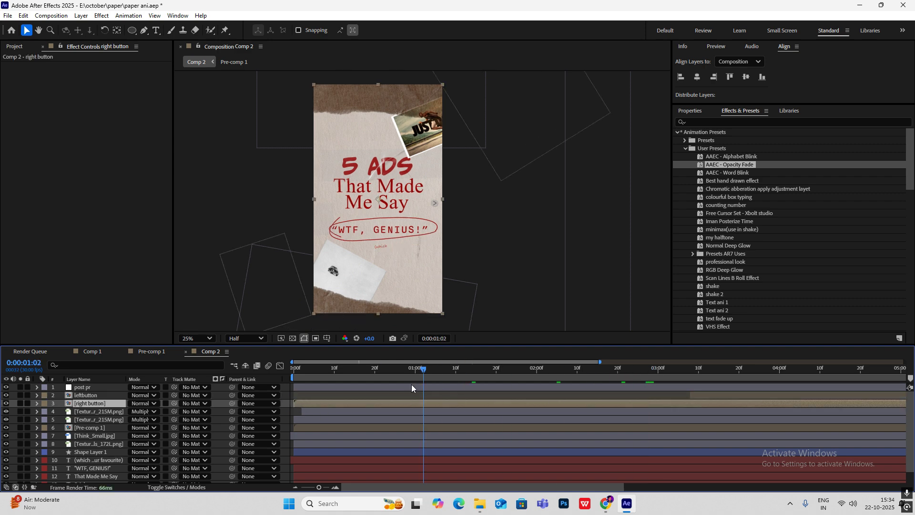
pyautogui.press('Home')
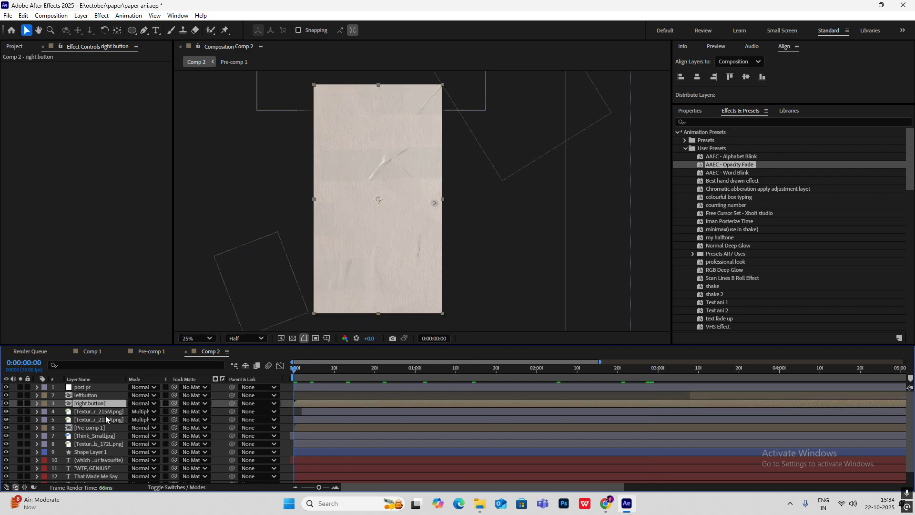
pyautogui.press('t')
pyautogui.click(61, 412)
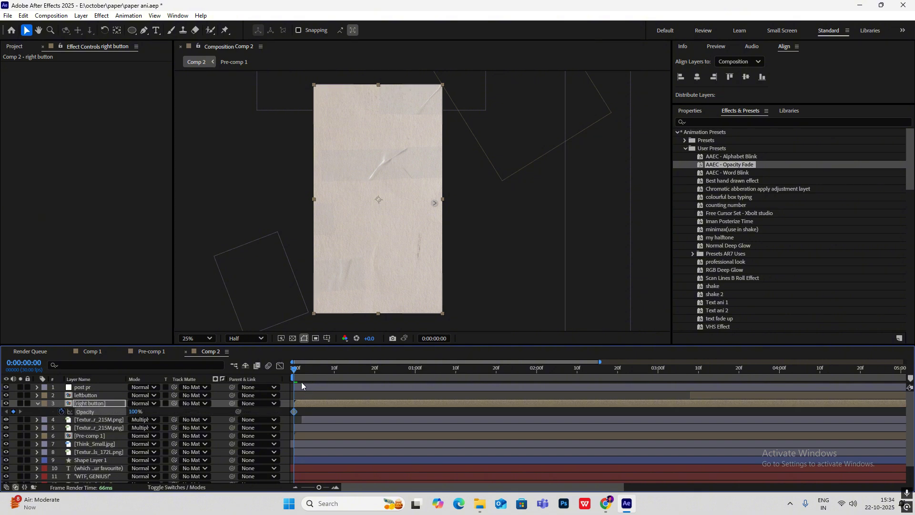
pyautogui.moveTo(295, 369); pyautogui.dragTo(460, 386)
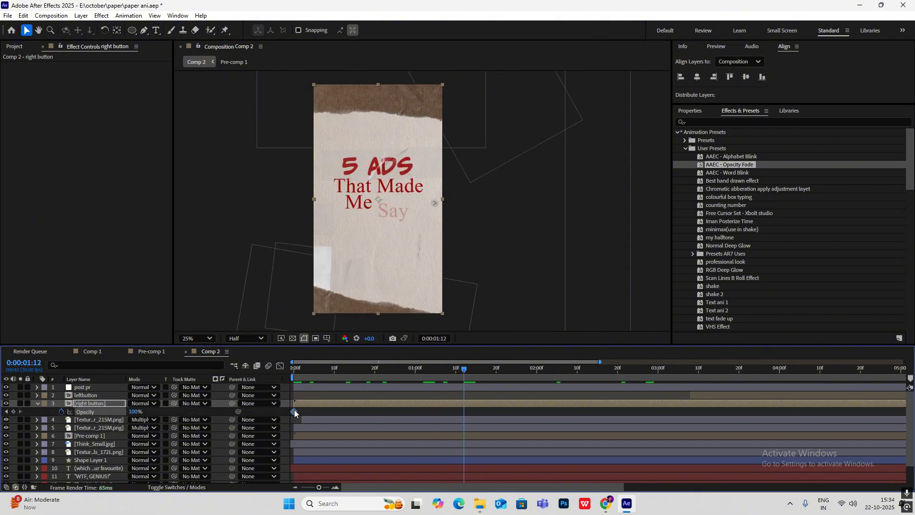
pyautogui.moveTo(294, 411); pyautogui.dragTo(335, 411)
pyautogui.click(7, 411)
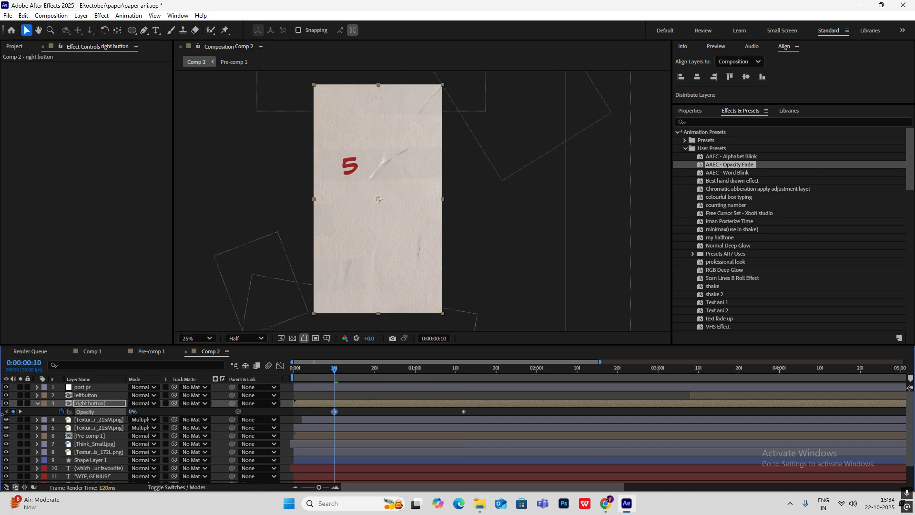
pyautogui.press('space')
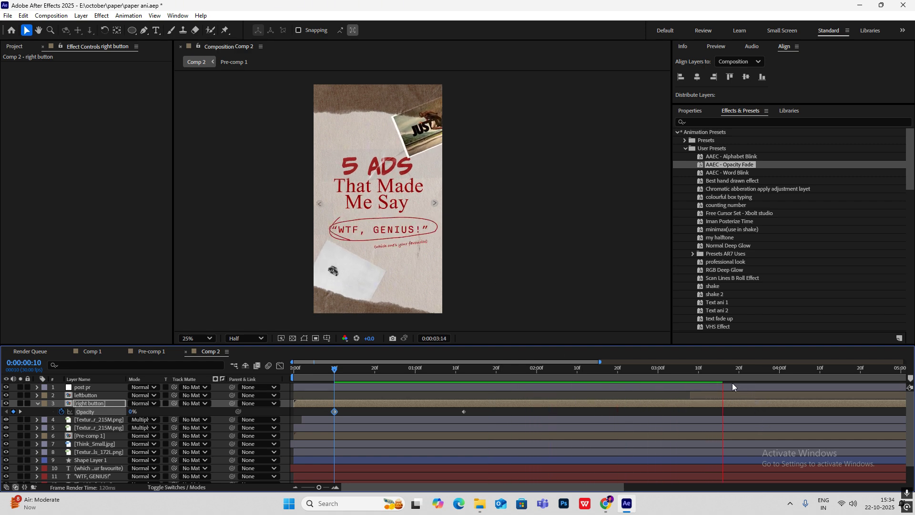
# Apply the Free Cursor Set - Xbolt studio preset at 0:00:03:01 with no layer selected to create a new cursor layer.
pyautogui.moveTo(723, 369); pyautogui.dragTo(662, 384)
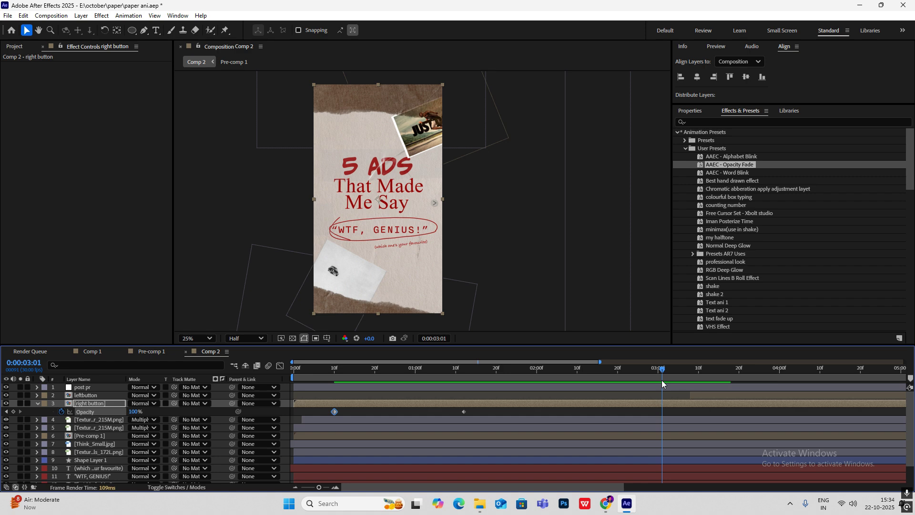
pyautogui.click(655, 224)
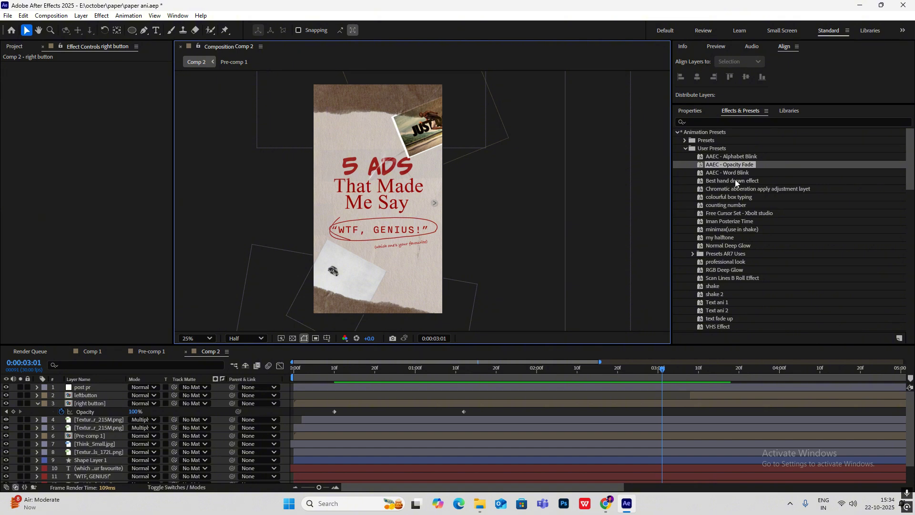
pyautogui.click(740, 214)
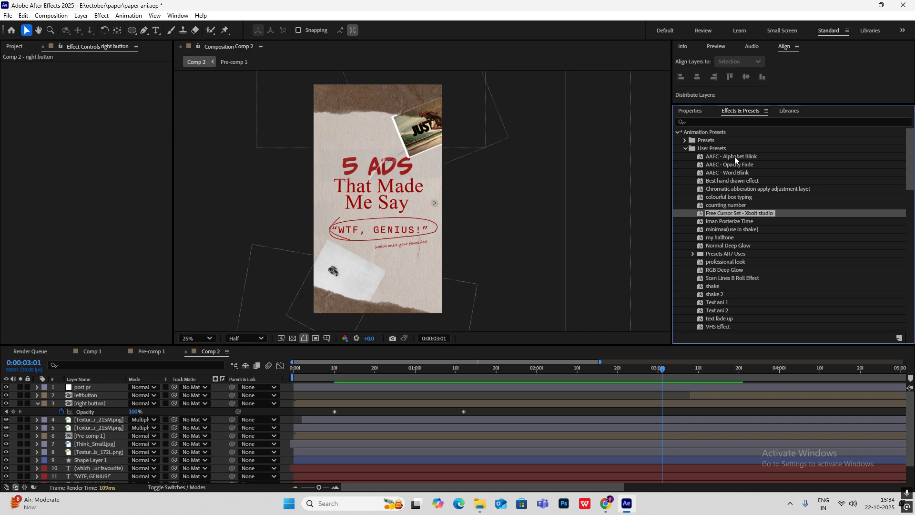
pyautogui.doubleClick(736, 213)
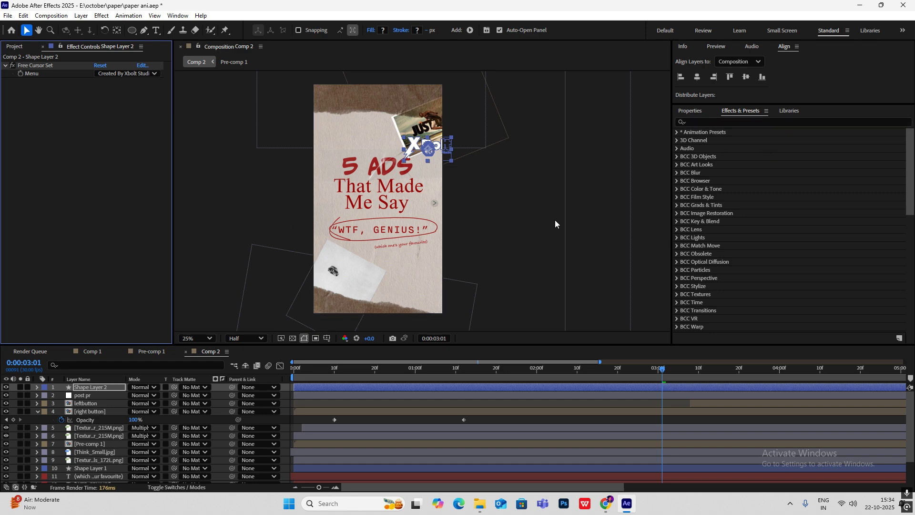
# Set the Free Cursor Set effect's Menu option to Cursor.
pyautogui.click(145, 74)
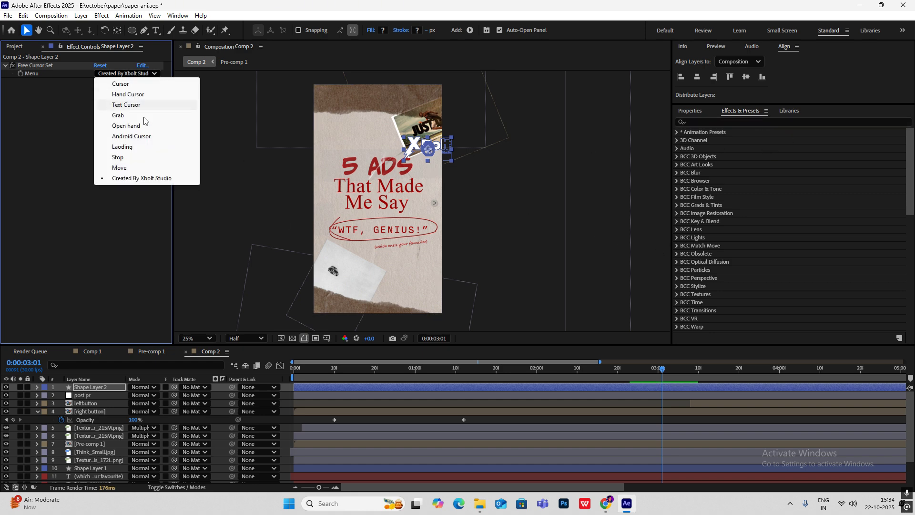
pyautogui.click(119, 231)
pyautogui.click(103, 73)
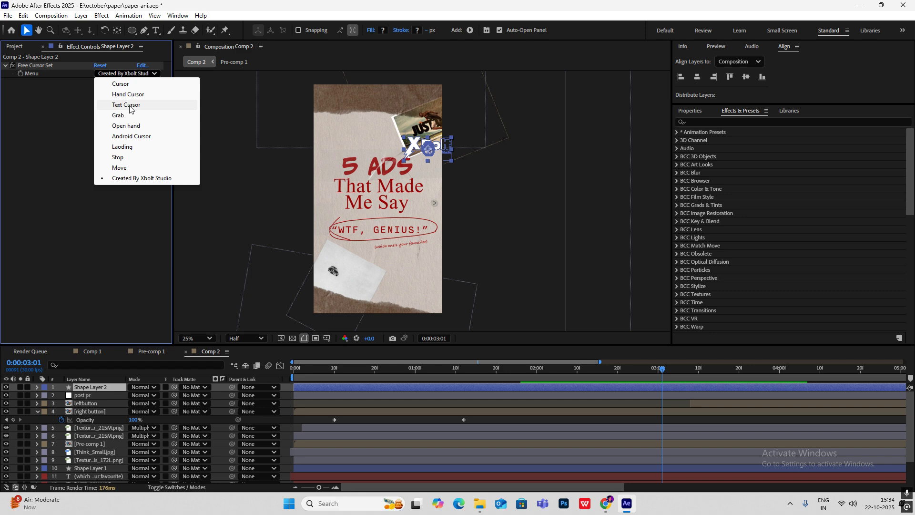
pyautogui.click(120, 84)
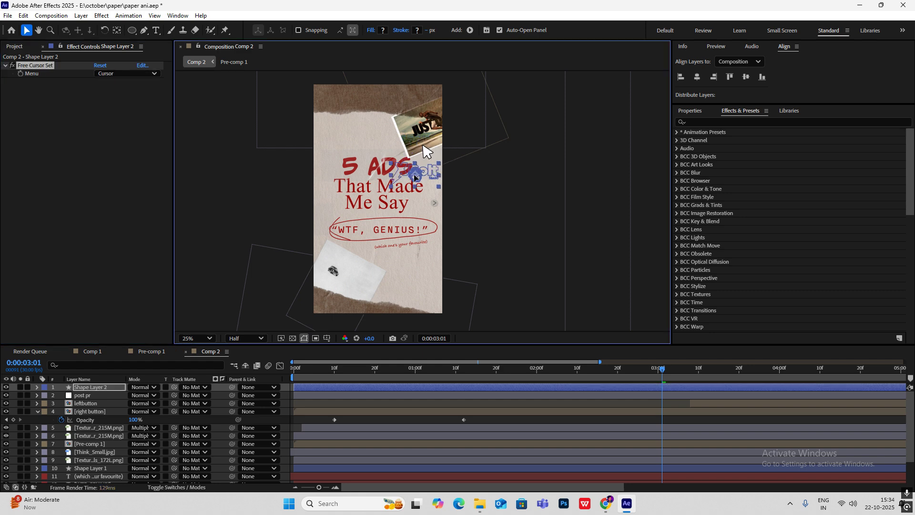
# Place Shape Layer 2 below post pr in the layer order and move its cursor outside the frame to -88, 1232.
pyautogui.click(499, 174)
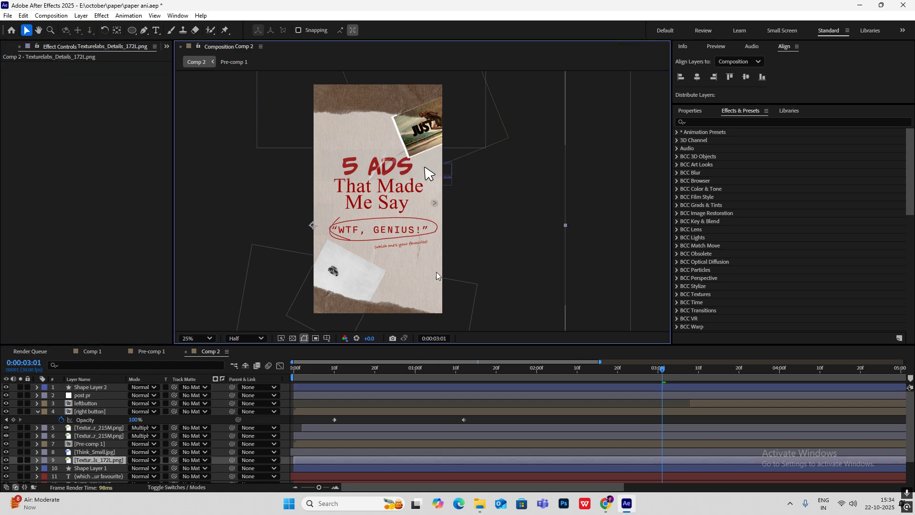
pyautogui.click(520, 366)
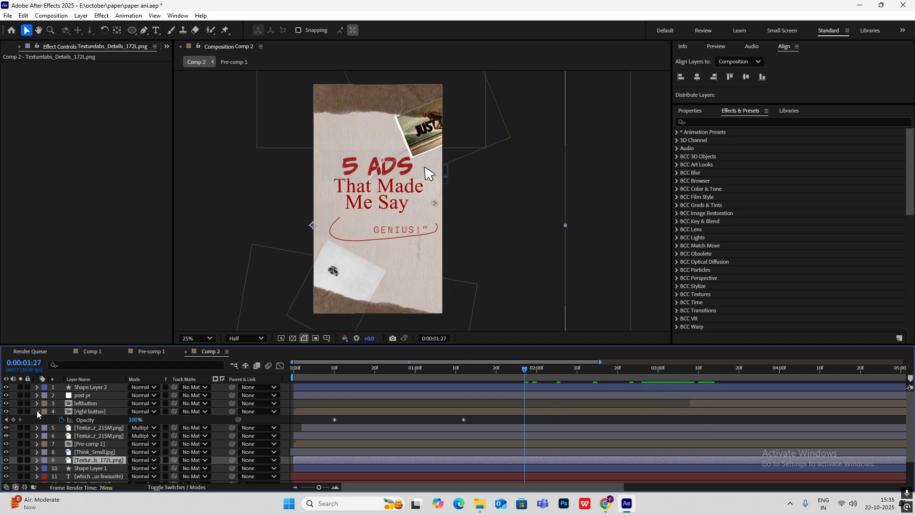
pyautogui.click(38, 412)
pyautogui.moveTo(96, 390); pyautogui.dragTo(93, 400)
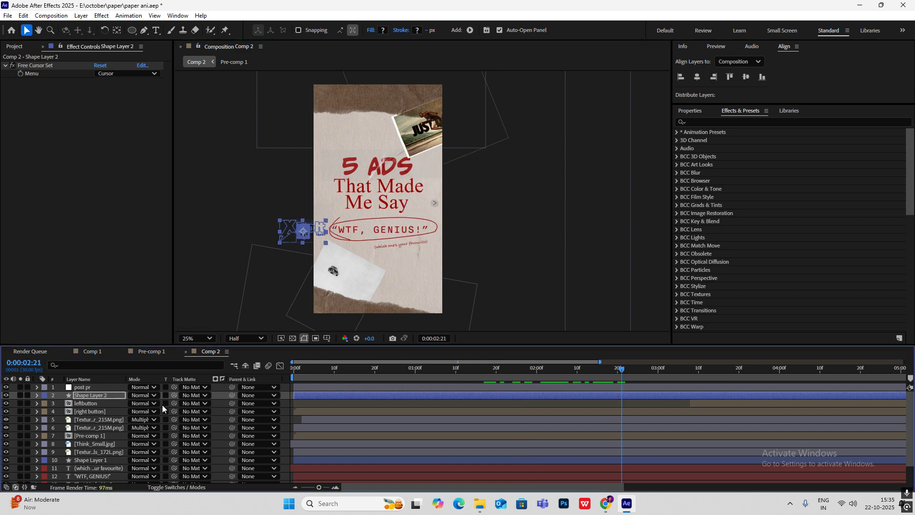
# Add Position and Rotation keyframes to Shape Layer 2 at 0:00:02:21.
pyautogui.press('p')
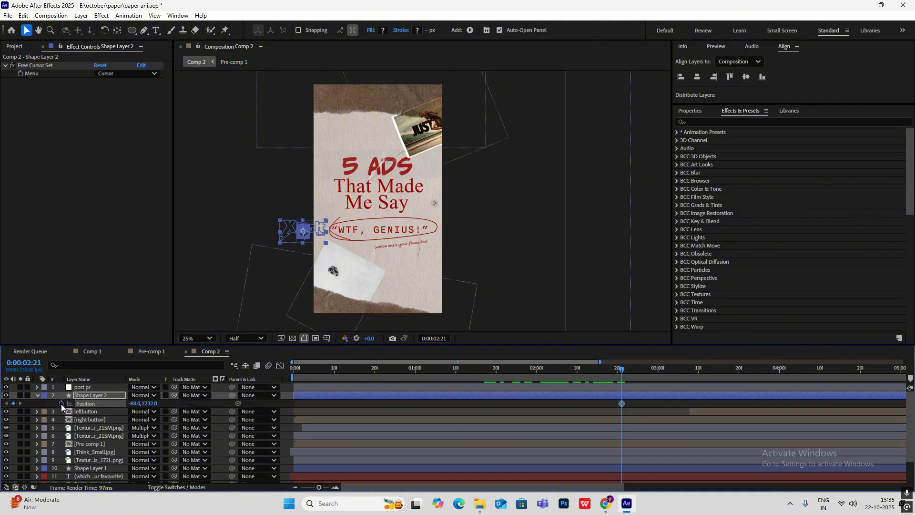
pyautogui.hotkey('shift', 'r')
pyautogui.click(61, 411)
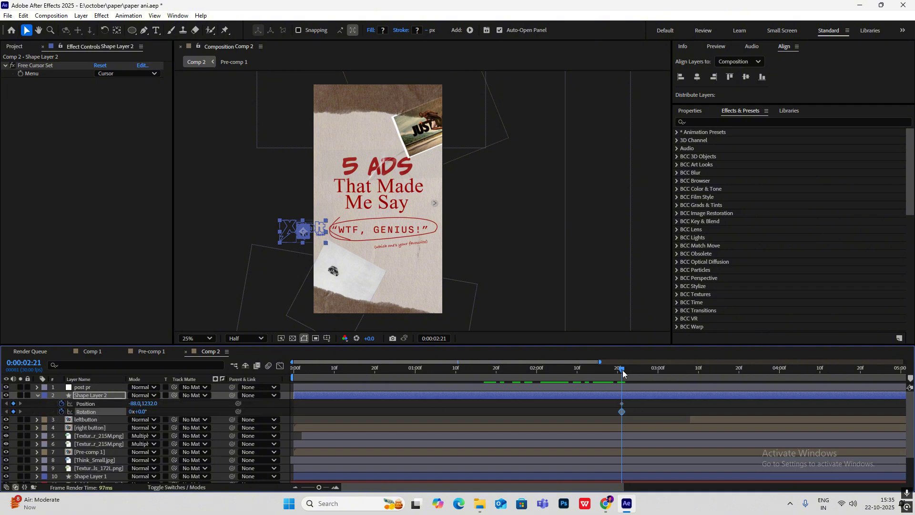
# At 0:00:03:10, move the cursor in Shape Layer 2 onto the right arrow button, at position 1132, 1036.
pyautogui.press('pagedown')
pyautogui.press('pagedown')
pyautogui.press('pagedown')
pyautogui.press('pagedown')
pyautogui.press('pagedown')
pyautogui.press('pagedown')
pyautogui.press('pagedown')
pyautogui.moveTo(663, 379); pyautogui.dragTo(699, 398)
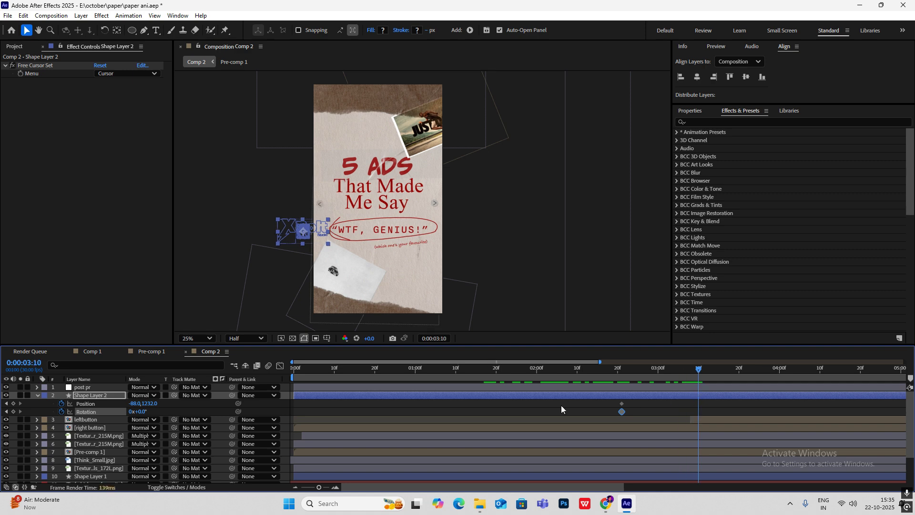
pyautogui.moveTo(304, 234); pyautogui.dragTo(450, 209)
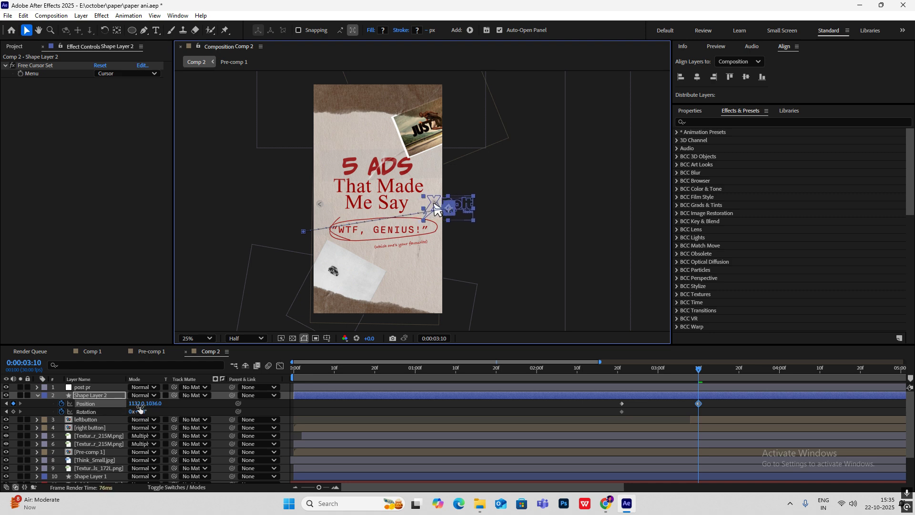
# Reveal the Scale property of Shape Layer 2 and reduce it to 79%.
pyautogui.hotkey('shift', 's')
pyautogui.moveTo(159, 412); pyautogui.dragTo(149, 413)
pyautogui.press('.')
# Keyframe Shape Layer 2's rotation at 67° at 0:00:02:21 and 0° at 0:00:03:10.
pyautogui.click(622, 371)
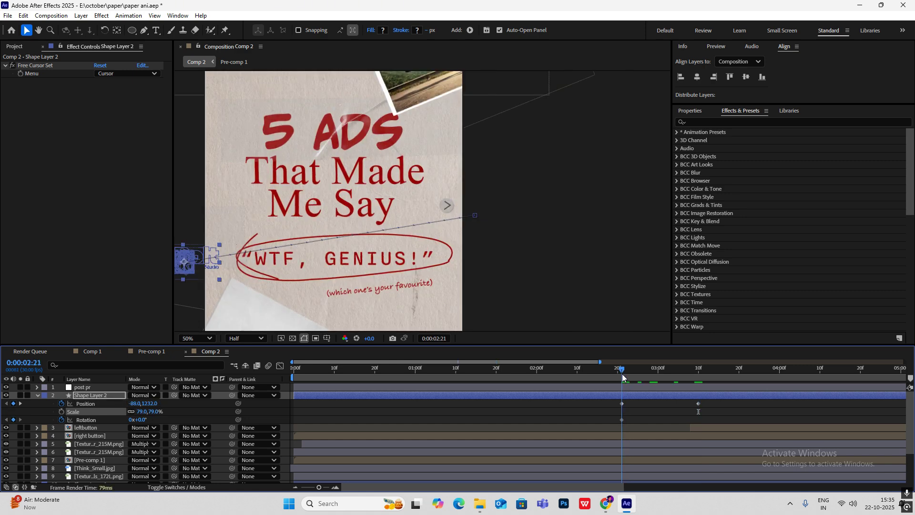
pyautogui.moveTo(147, 423); pyautogui.dragTo(178, 423)
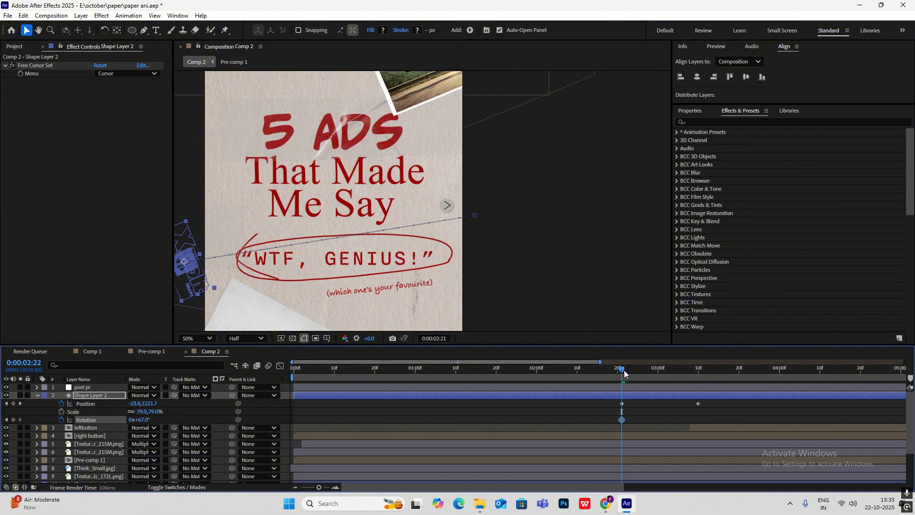
pyautogui.moveTo(625, 373); pyautogui.dragTo(698, 390)
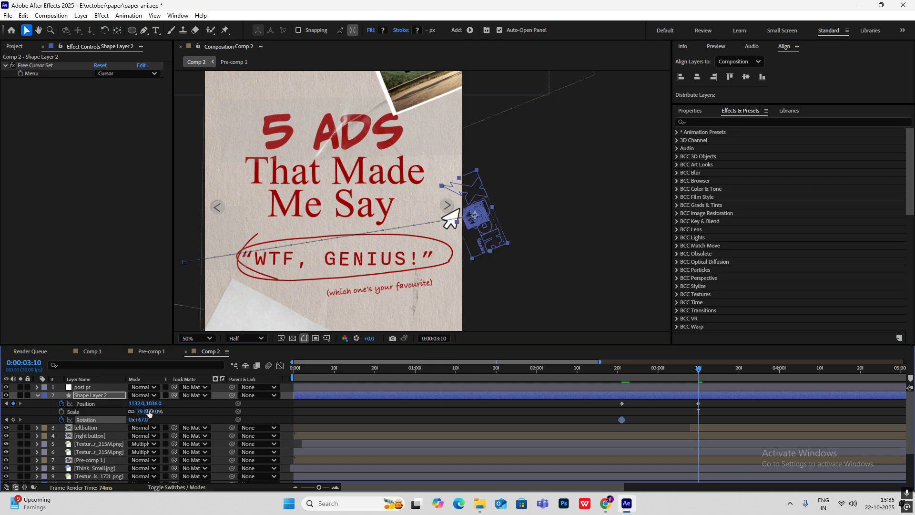
pyautogui.moveTo(146, 422); pyautogui.dragTo(112, 421)
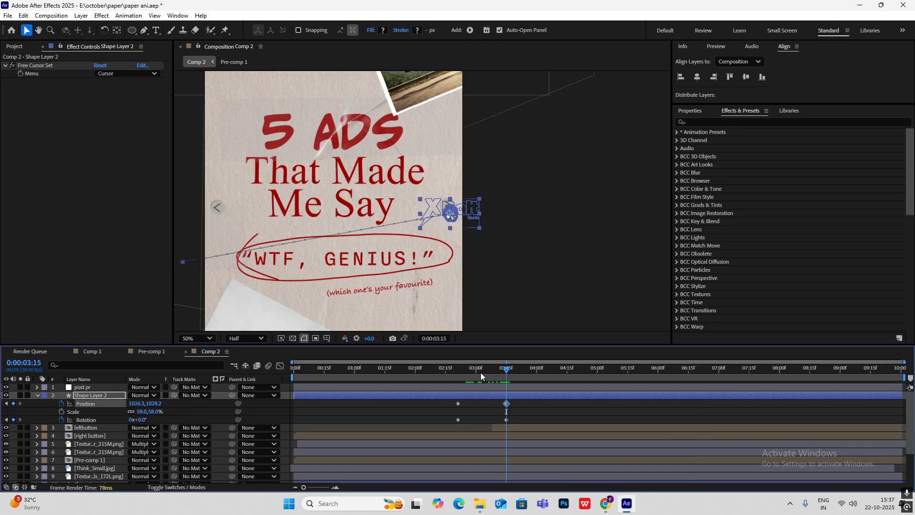
# Keyframe Shape Layer 2's scale at 58% at 0:00:03:15 and 46% at 0:00:03:20 to imitate a button press.
pyautogui.click(61, 411)
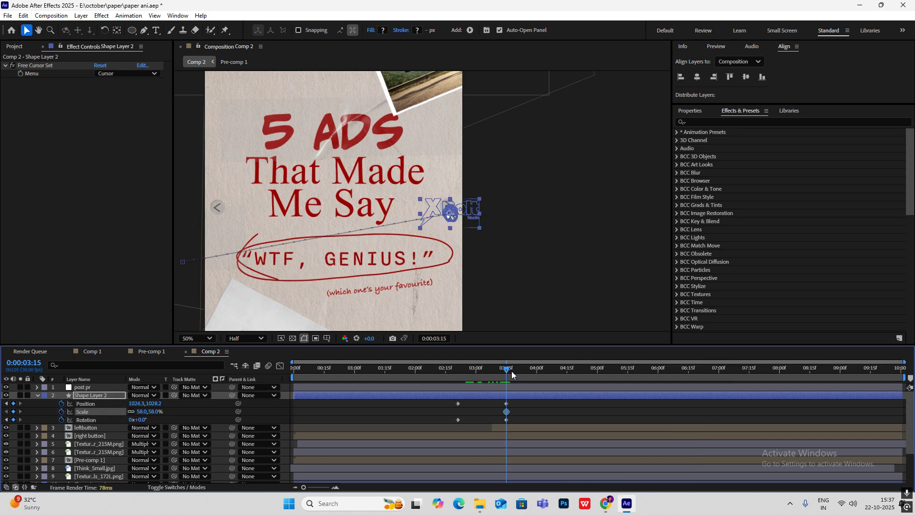
pyautogui.moveTo(511, 371)
pyautogui.mouseDown()
pyautogui.moveTo(531, 377)
pyautogui.moveTo(520, 379)
pyautogui.mouseUp()
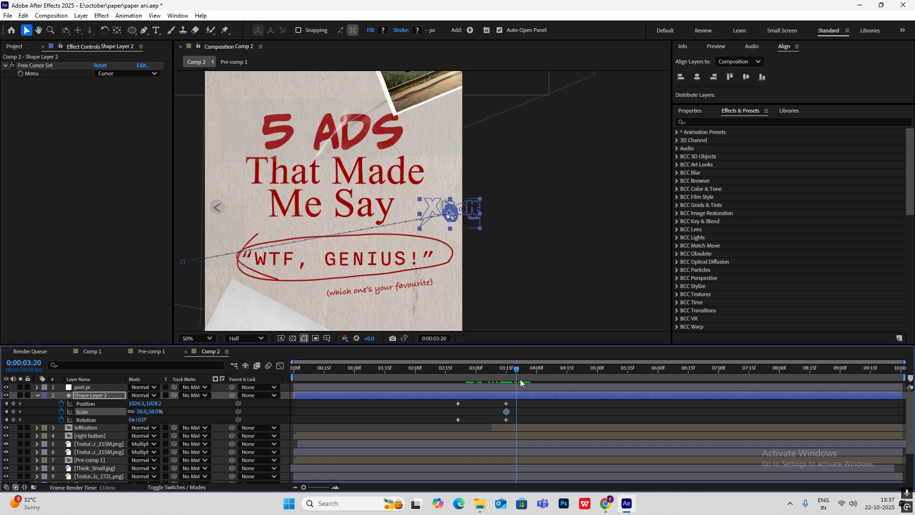
pyautogui.moveTo(156, 416); pyautogui.dragTo(151, 413)
# Paste a copy of the 58% scale keyframe a few frames after the 46% one and preview the cursor's press.
pyautogui.moveTo(519, 369); pyautogui.dragTo(531, 374)
pyautogui.click(504, 410)
pyautogui.click(506, 412)
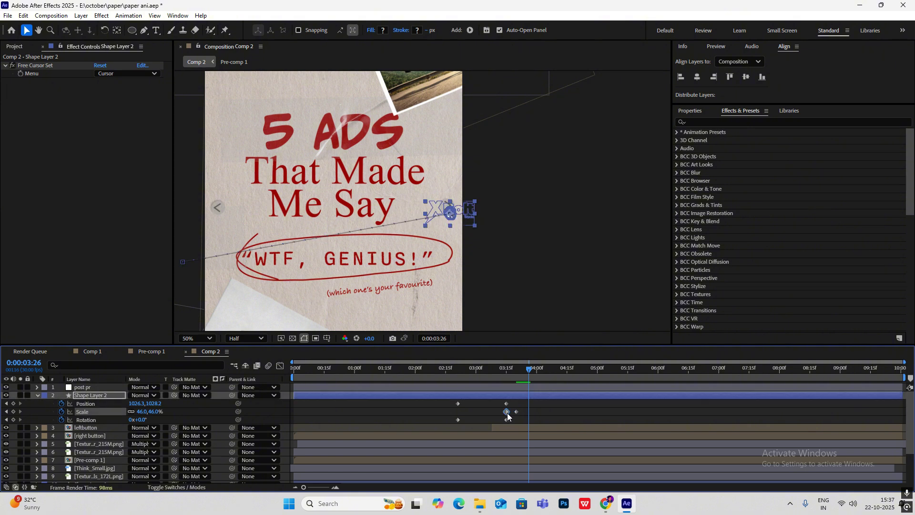
pyautogui.moveTo(529, 373); pyautogui.dragTo(507, 373)
pyautogui.hotkey('ctrl', 'v')
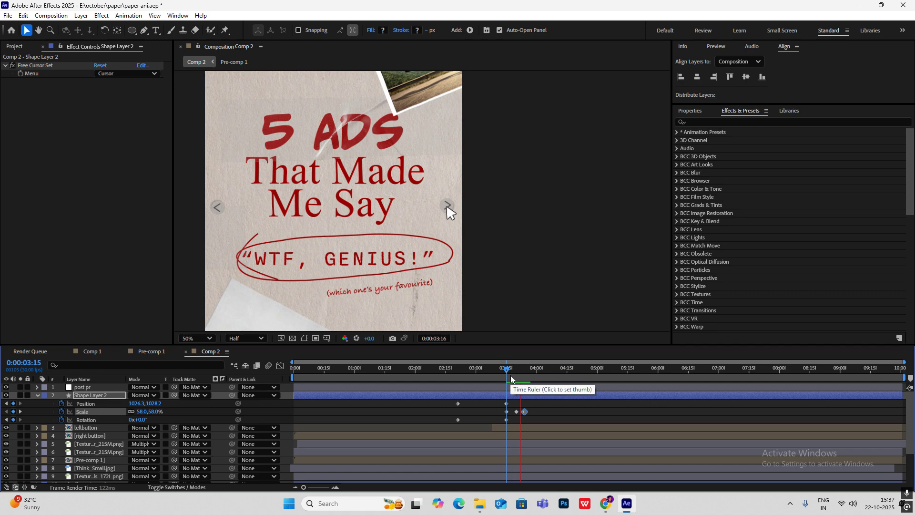
pyautogui.press('space')
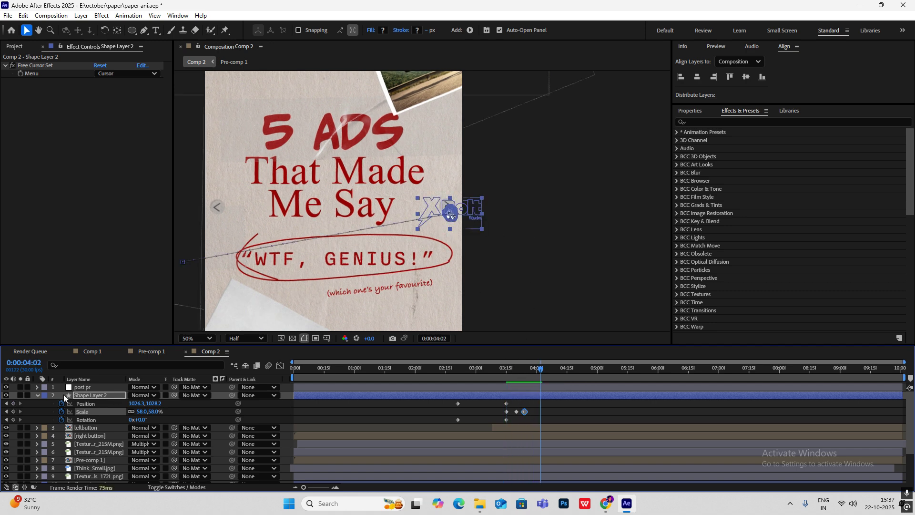
# Ease Shape Layer 2's Position and Rotation keyframes, sharpen their speed curve to a mid-move peak, and preview from 0:00:02:20.
pyautogui.press('u')
pyautogui.press('u')
pyautogui.moveTo(511, 399); pyautogui.dragTo(453, 406)
pyautogui.moveTo(518, 417); pyautogui.dragTo(442, 428)
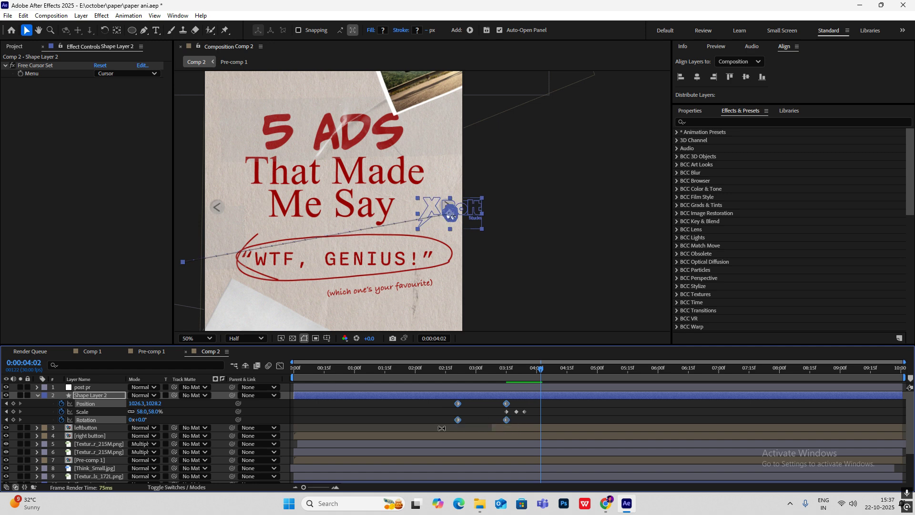
pyautogui.click(280, 367)
pyautogui.scroll(3, 504, 469)
pyautogui.moveTo(496, 460); pyautogui.dragTo(448, 458)
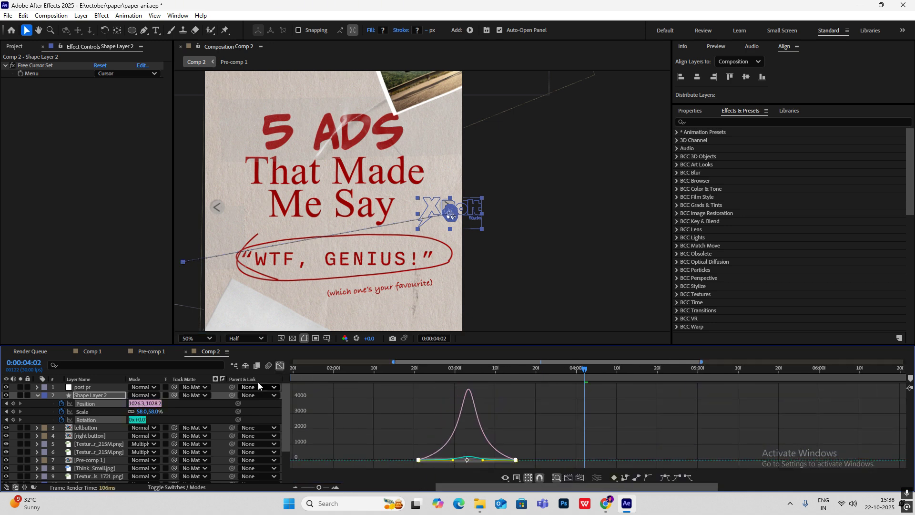
pyautogui.hotkey('shift', 'F3')
pyautogui.click(456, 374)
pyautogui.press('space')
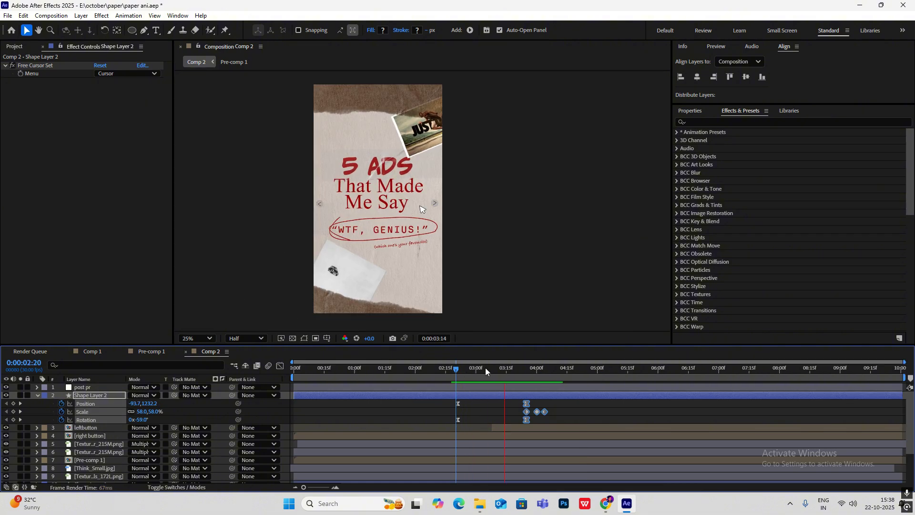
pyautogui.moveTo(567, 369); pyautogui.dragTo(547, 377)
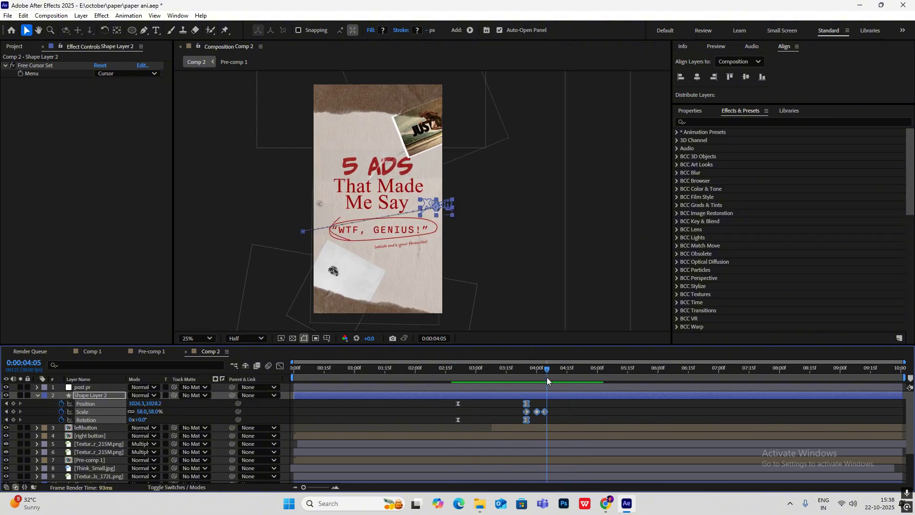
# Collapse Shape Layer 2, show the layer switches, and make all layers below post pr 3D.
pyautogui.click(37, 396)
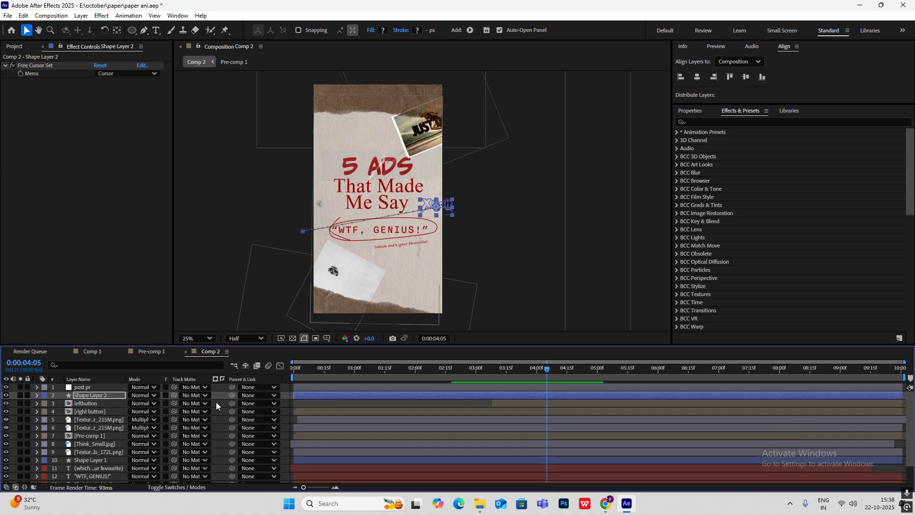
pyautogui.click(190, 488)
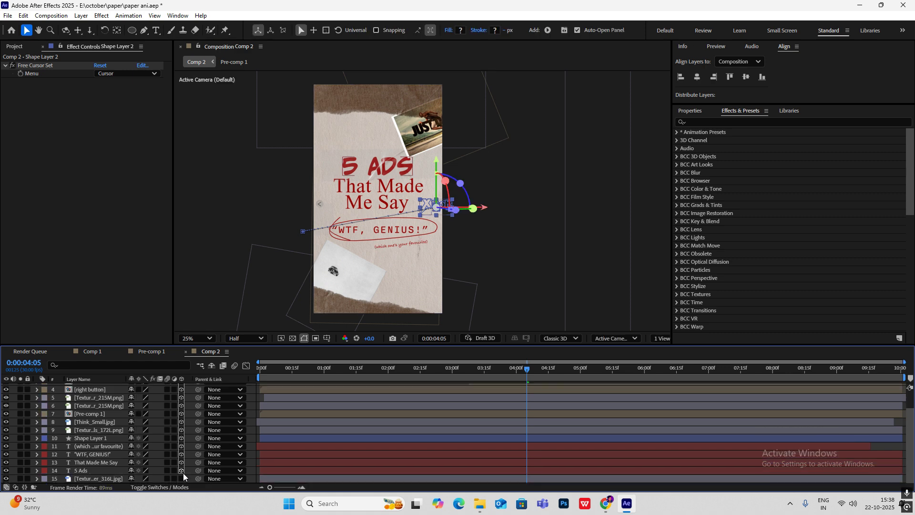
pyautogui.scroll(-1, 183, 473)
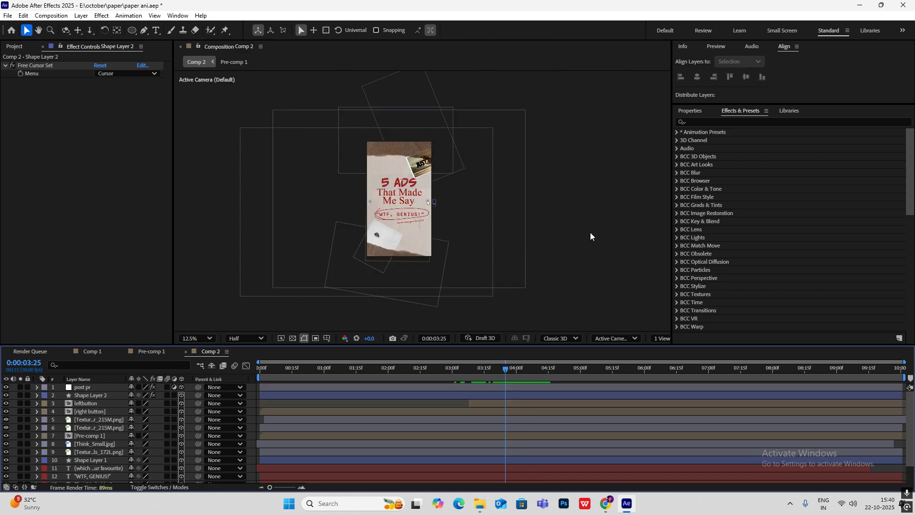
# Create a two-node camera with the 50mm preset in Comp 2.
pyautogui.rightClick(597, 227)
pyautogui.moveTo(624, 234)
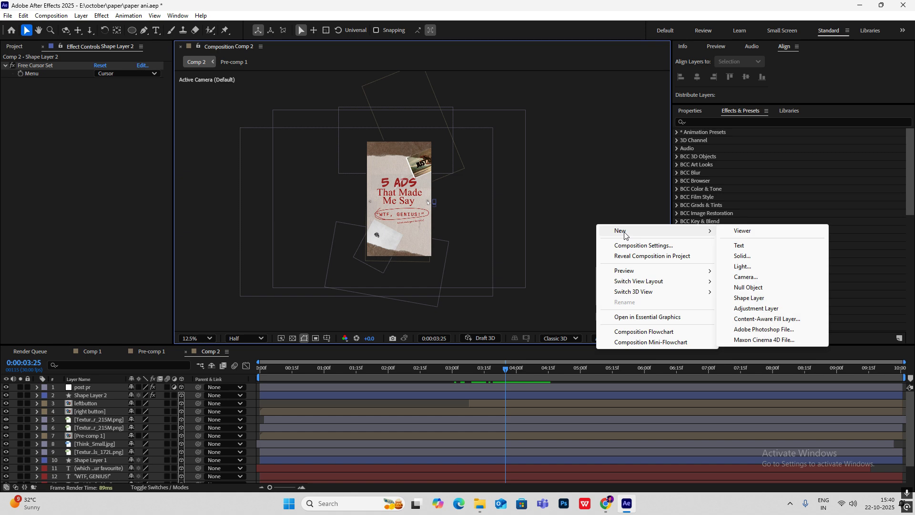
pyautogui.click(744, 277)
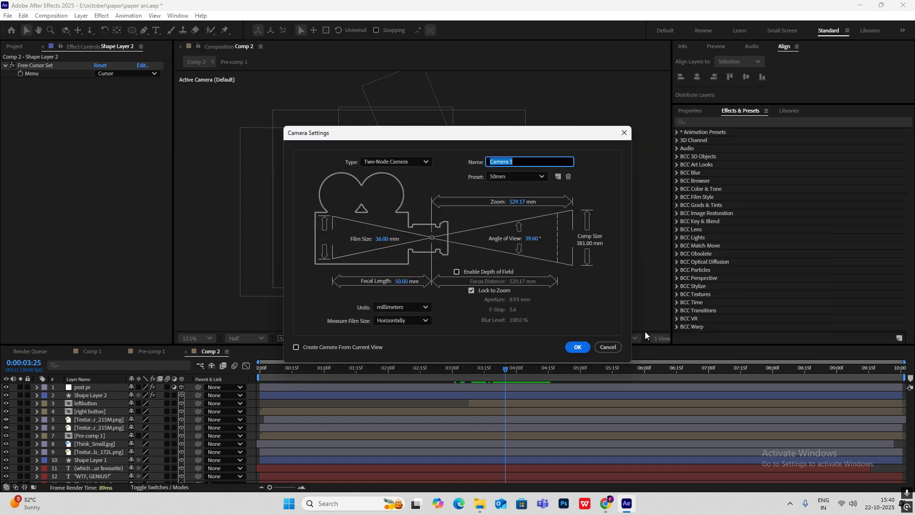
pyautogui.press('Return')
# Add a 3D null object and parent the camera to it.
pyautogui.rightClick(627, 208)
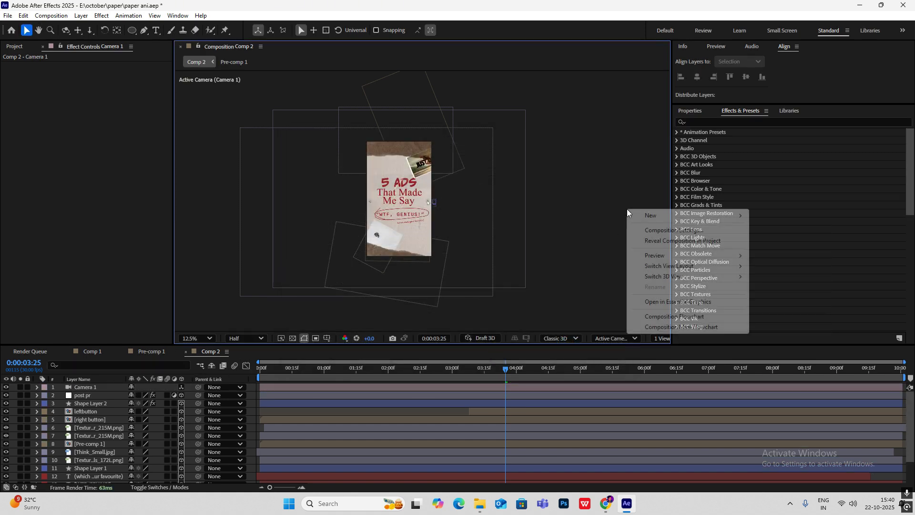
pyautogui.moveTo(691, 216)
pyautogui.click(782, 275)
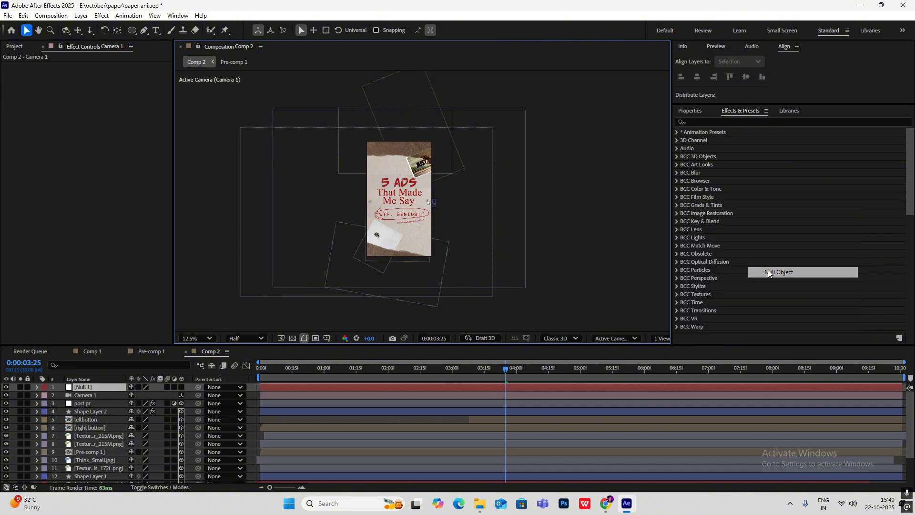
pyautogui.click(182, 387)
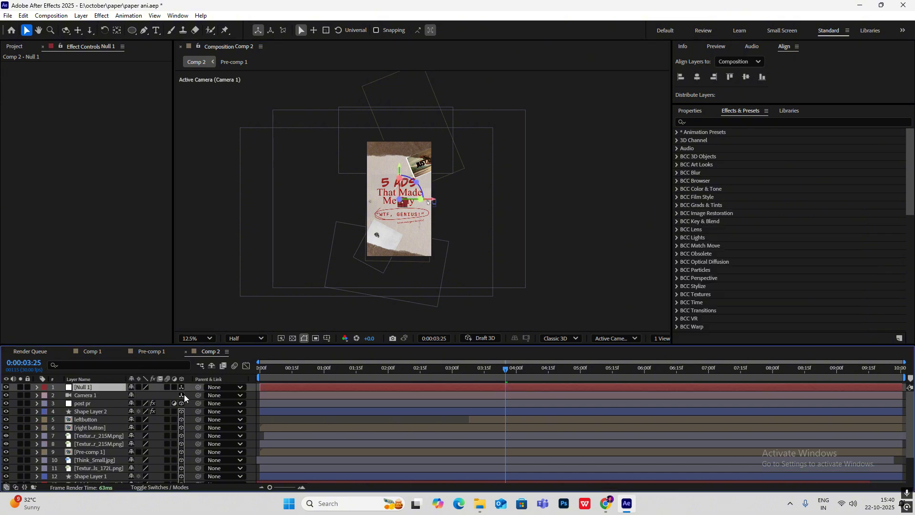
pyautogui.moveTo(196, 394); pyautogui.dragTo(96, 387)
# Keyframe the null's Position at 540, 960, 0 at 0:00:04:00 and at 2144, 960, 0 at 0:00:05:02.
pyautogui.moveTo(504, 368)
pyautogui.mouseDown()
pyautogui.moveTo(497, 369)
pyautogui.moveTo(514, 382)
pyautogui.mouseUp()
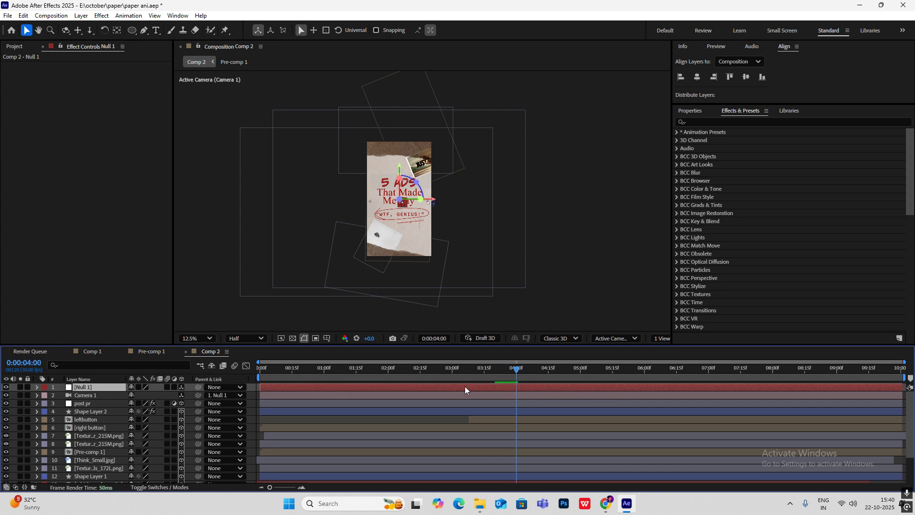
pyautogui.press('p')
pyautogui.click(61, 395)
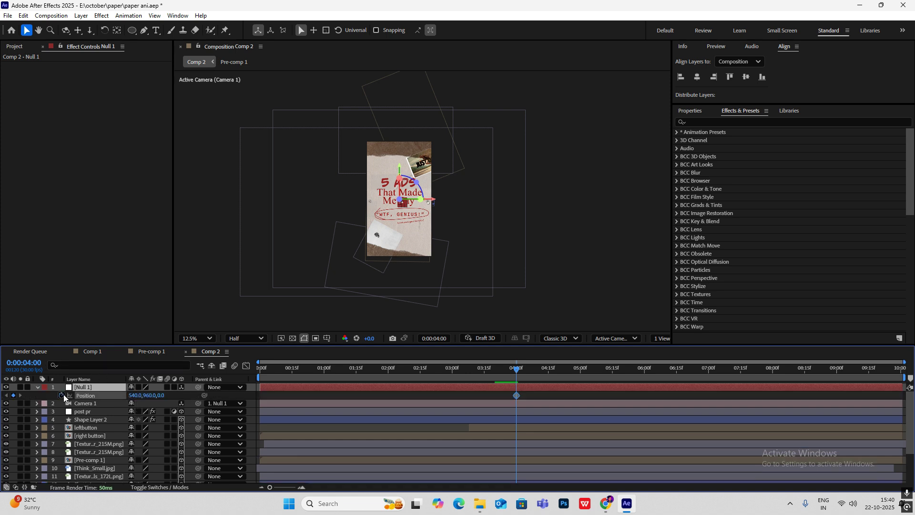
pyautogui.moveTo(518, 372); pyautogui.dragTo(584, 380)
pyautogui.moveTo(136, 395); pyautogui.dragTo(912, 409)
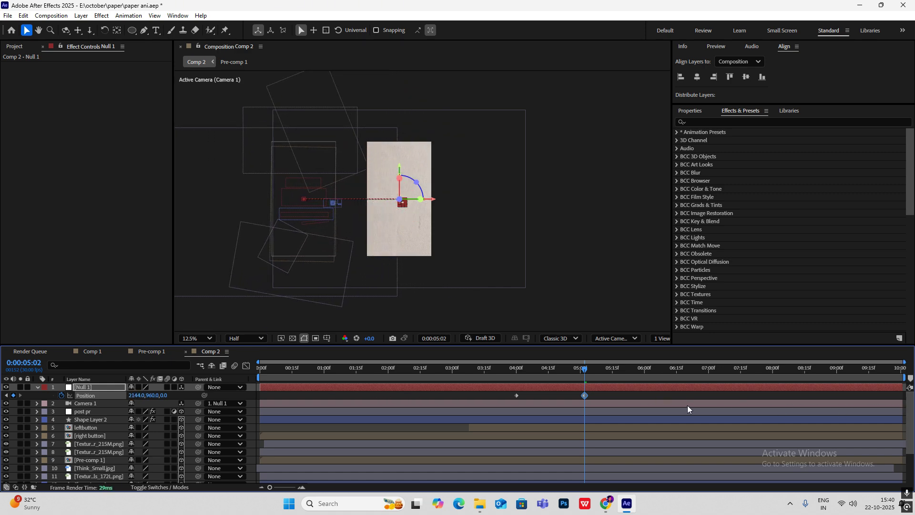
# Apply Easy Ease to both Position keyframes of the null and extend the ending keyframe's ease handle in the speed graph.
pyautogui.moveTo(595, 390); pyautogui.dragTo(459, 411)
pyautogui.press('F9')
pyautogui.click(246, 366)
pyautogui.moveTo(650, 427); pyautogui.dragTo(501, 473)
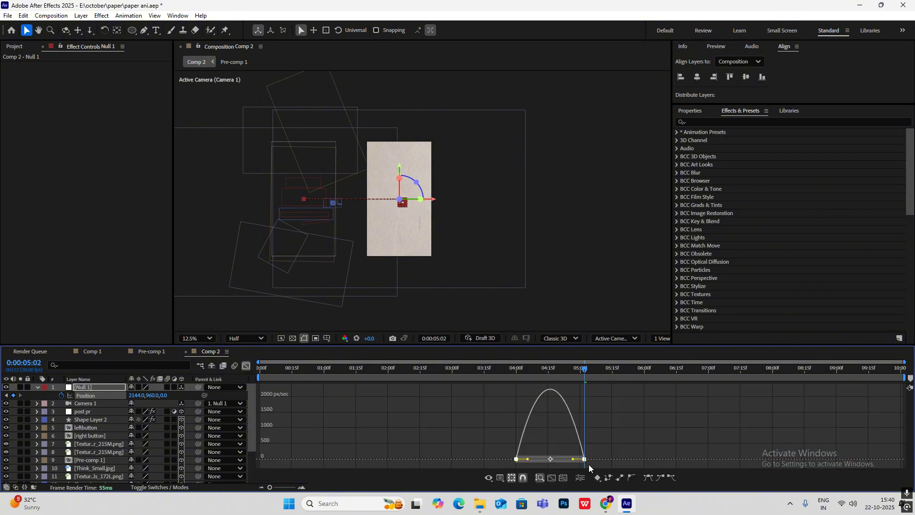
pyautogui.moveTo(569, 461); pyautogui.dragTo(544, 461)
pyautogui.click(246, 365)
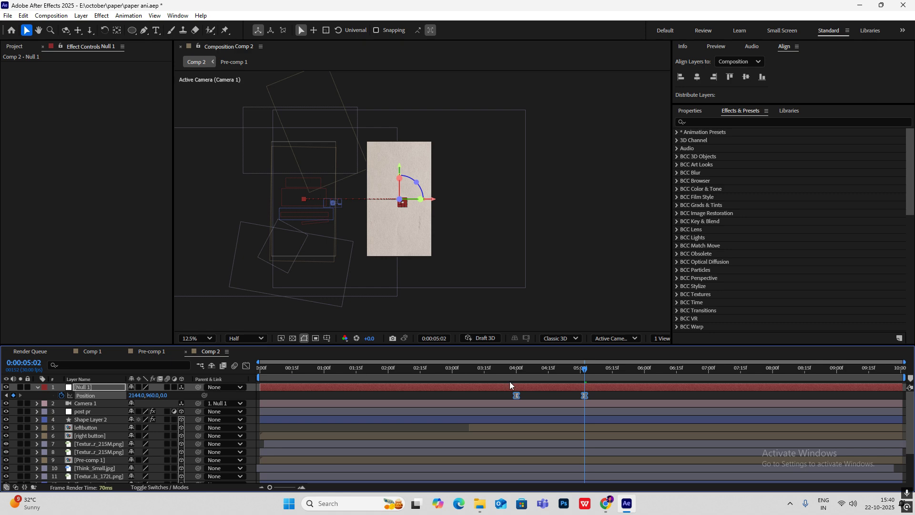
# Preview the cursor press and the camera slide from 0:00:01:23.
pyautogui.scroll(-2, 69, 465)
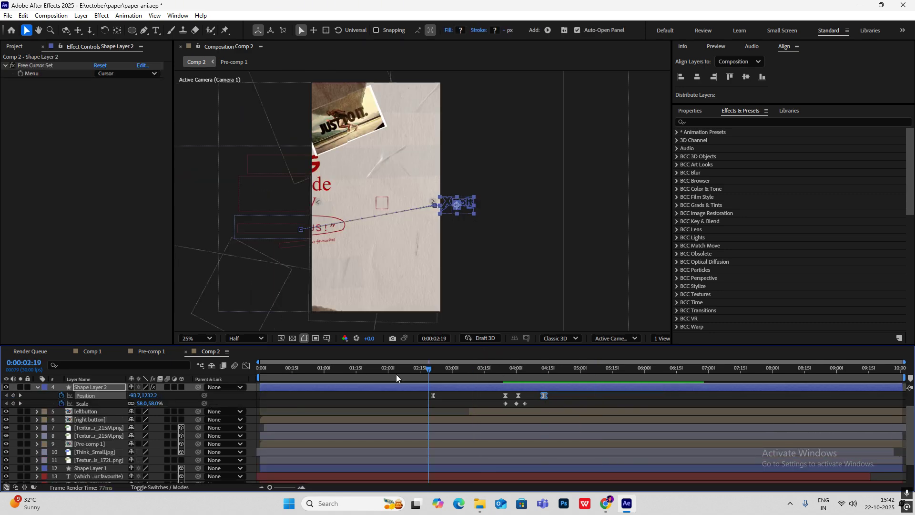
pyautogui.click(368, 373)
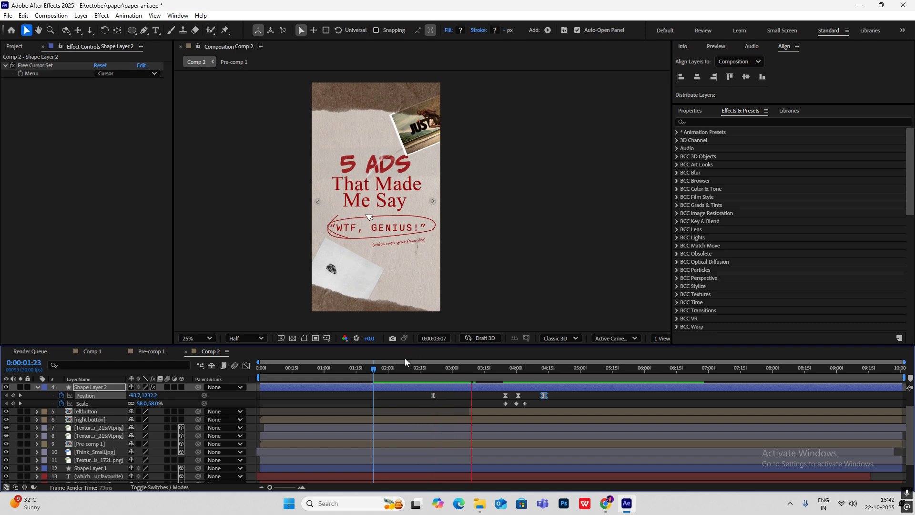
pyautogui.press('space')
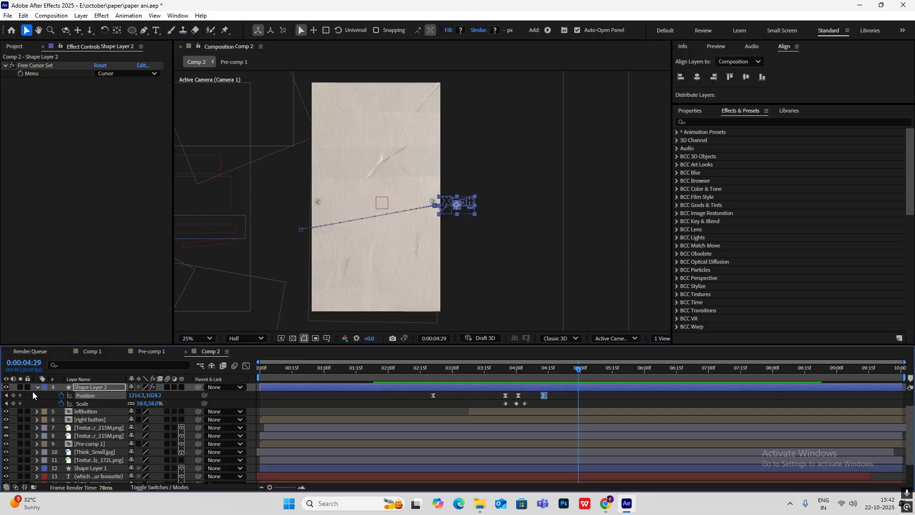
# Check the Instagram reference post in Chrome, then return to After Effects and play Comp 2 from the start.
pyautogui.click(607, 503)
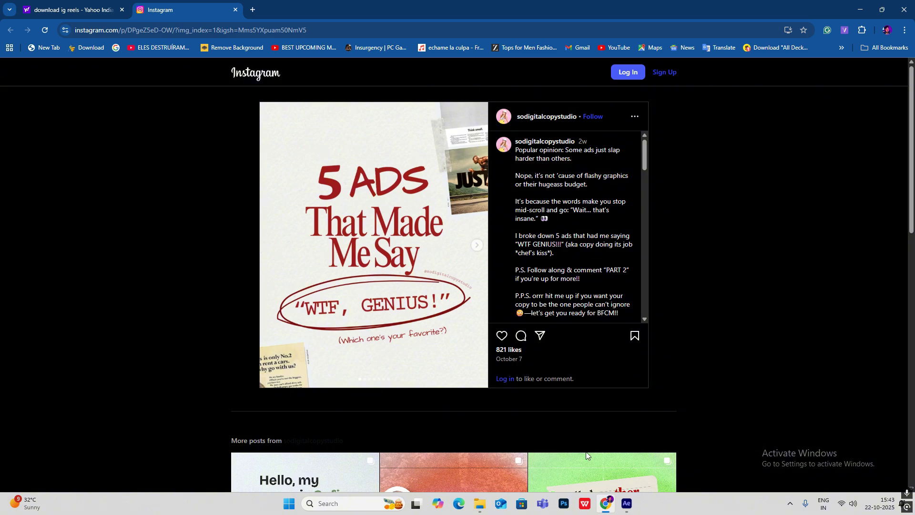
pyautogui.click(626, 503)
pyautogui.moveTo(577, 371); pyautogui.dragTo(203, 373)
pyautogui.press('space')
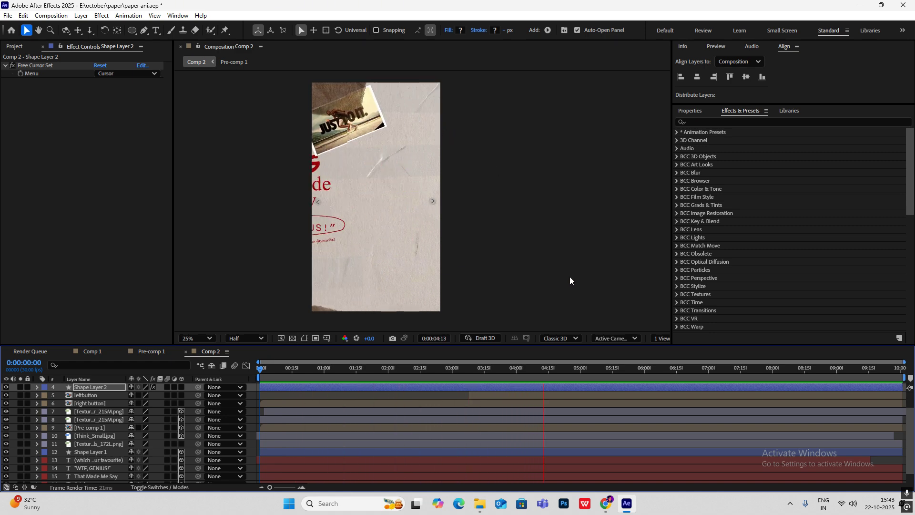
pyautogui.press('space')
# Switch to Chrome and browse the Instagram carousel forward to the Nike "Just do it." slide, then back to the first slide.
pyautogui.click(624, 504)
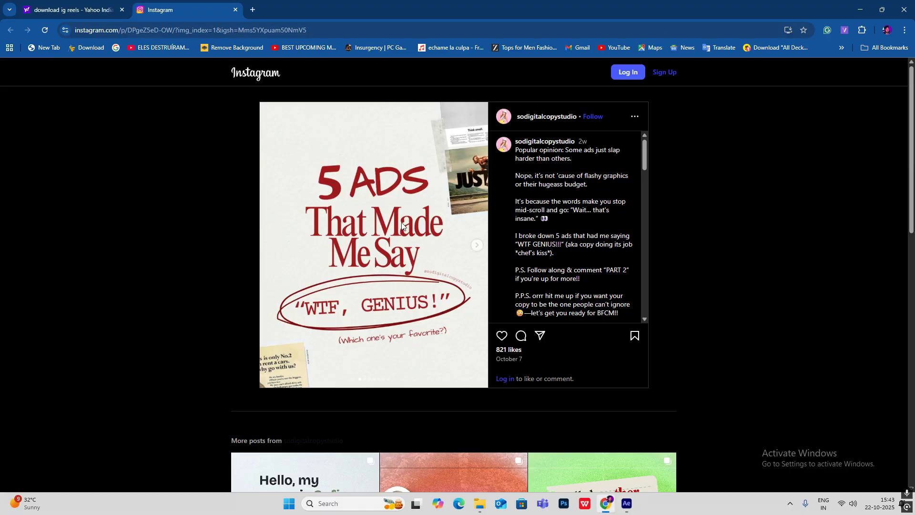
pyautogui.click(475, 248)
pyautogui.click(475, 248)
pyautogui.click(475, 248)
pyautogui.click(475, 248)
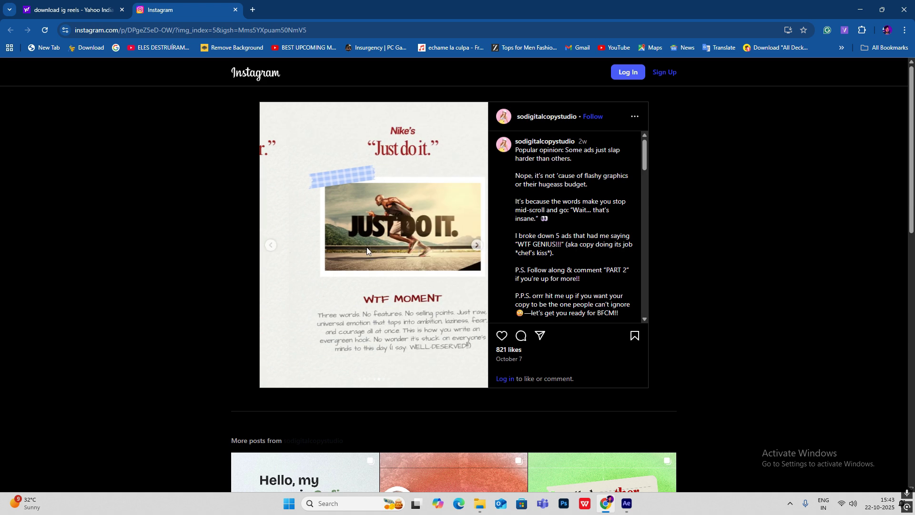
pyautogui.click(270, 246)
pyautogui.click(270, 247)
pyautogui.click(270, 247)
pyautogui.click(269, 246)
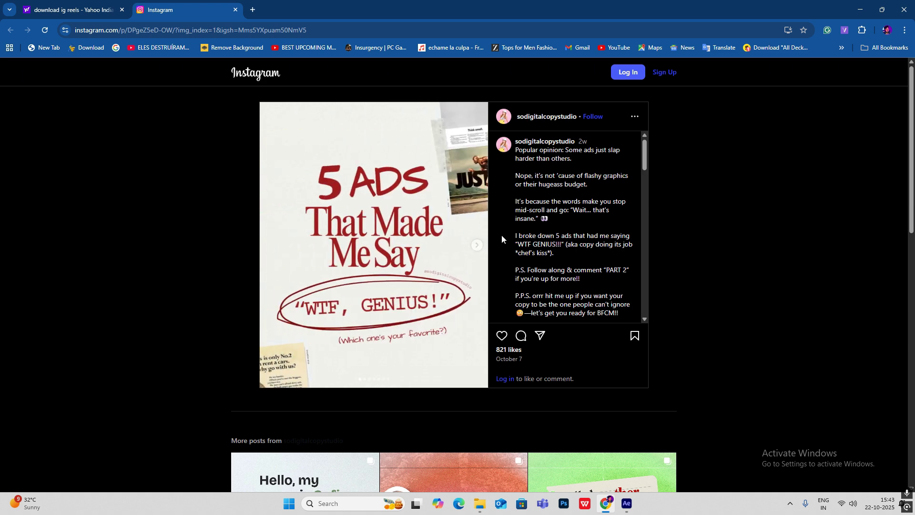